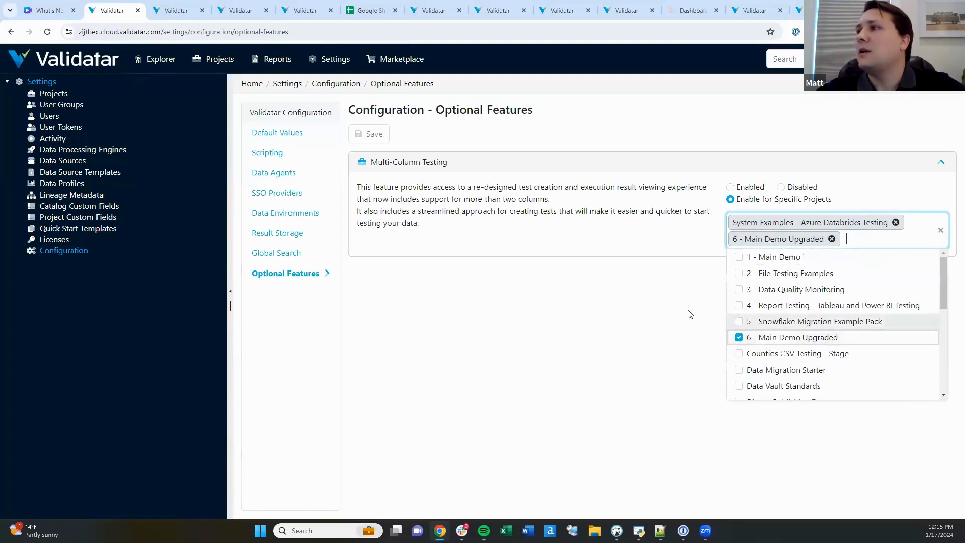
- Leave the optional features settings and bring up the "1. Multiple Keys and Values - Basics" test from the Release Party Examples folder
left_click(691, 313)
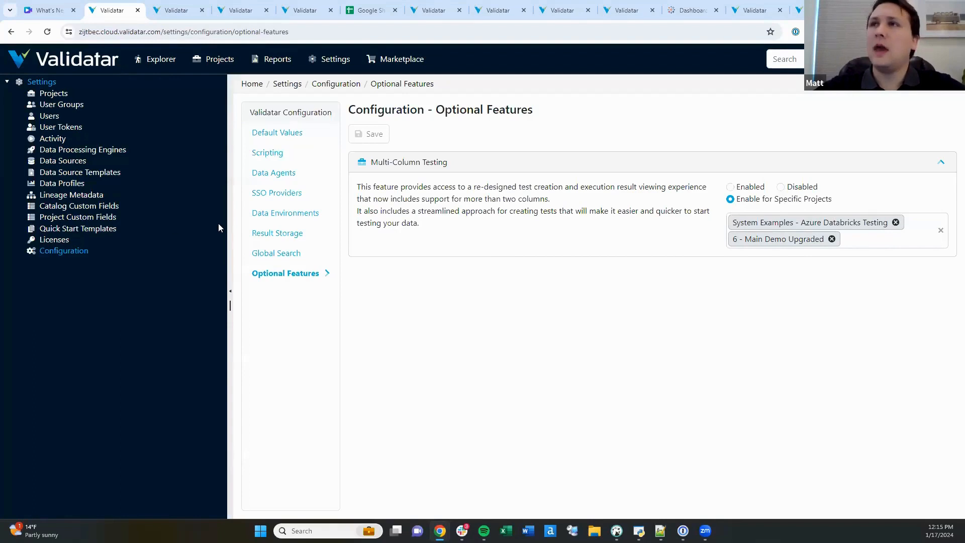
left_click(168, 13)
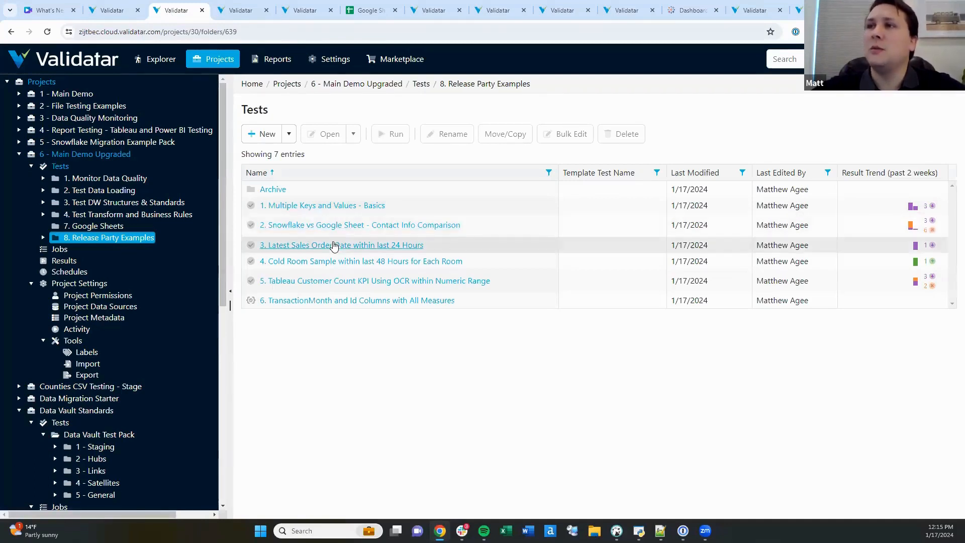
left_click(220, 13)
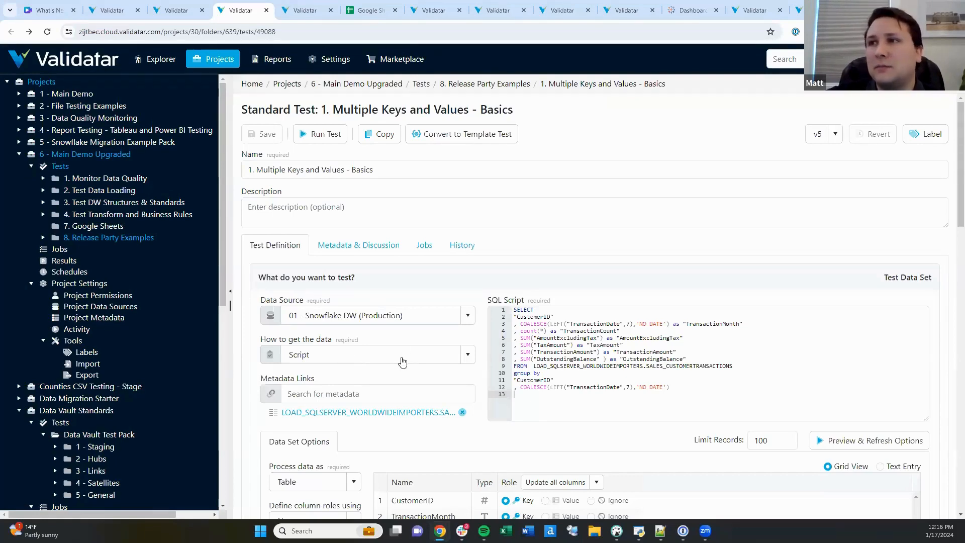
- Preview the test data set returned by the Snowflake DW SQL script
scroll(402, 361, "down", 2)
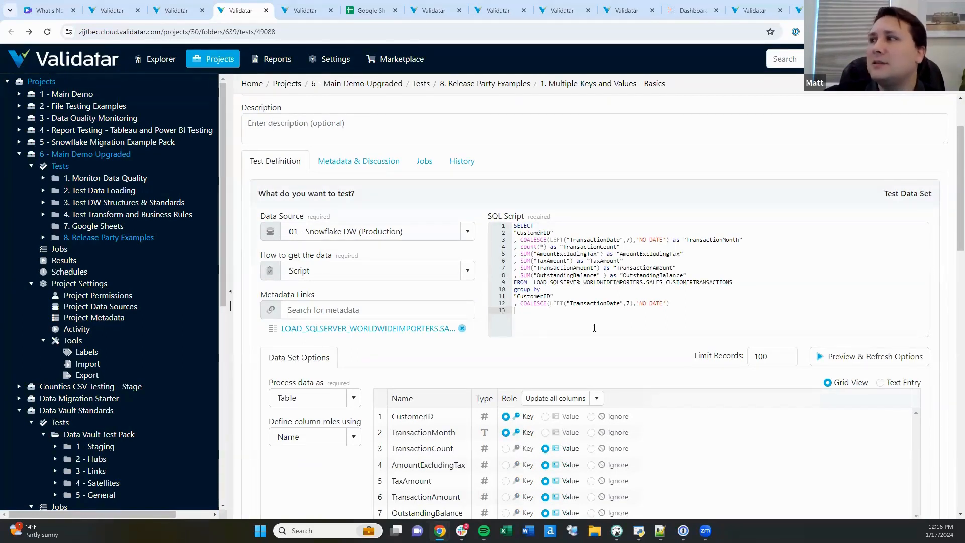
left_click(863, 362)
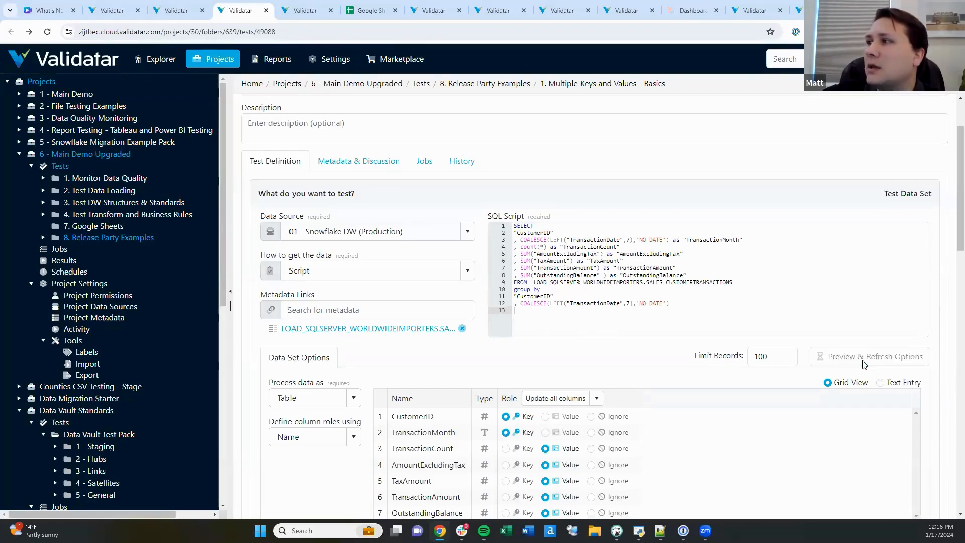
scroll(859, 362, "down", 2)
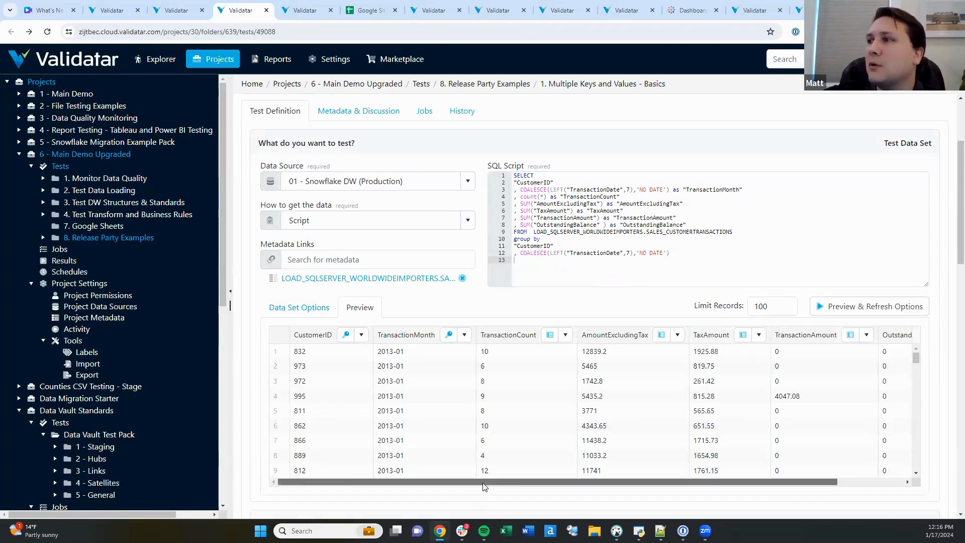
left_click_drag(483, 483, 413, 486)
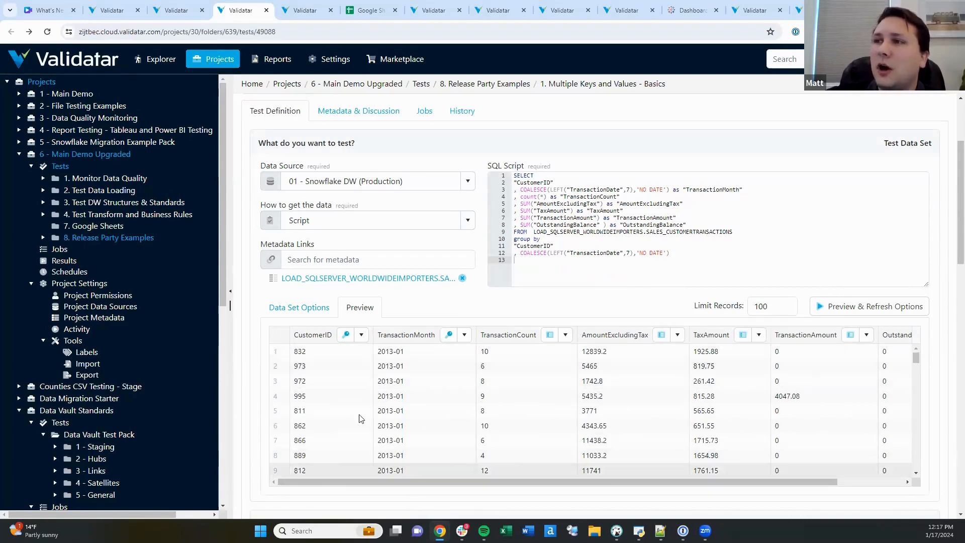
- Check the role choices for the TransactionMonth column, keep it as Key, and look through the remaining preview columns
left_click(463, 337)
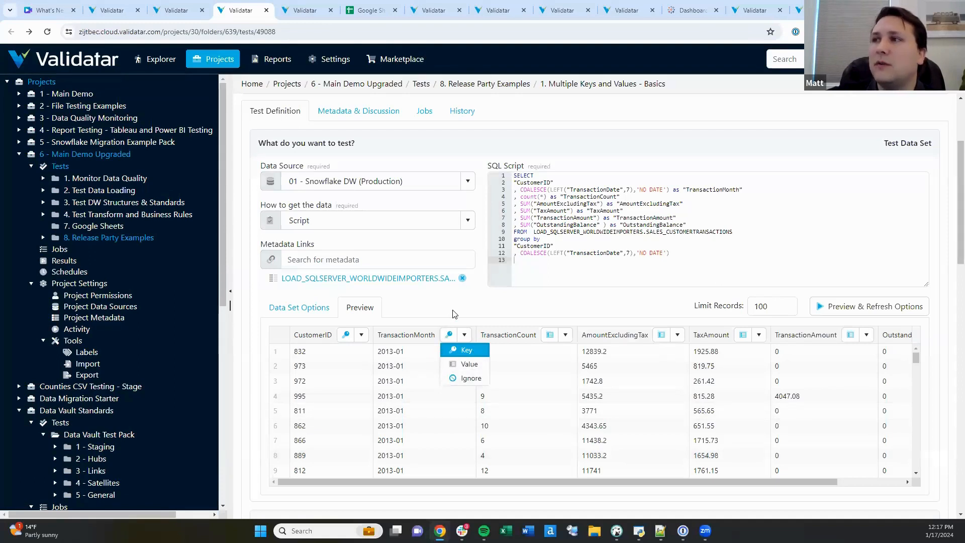
left_click(451, 349)
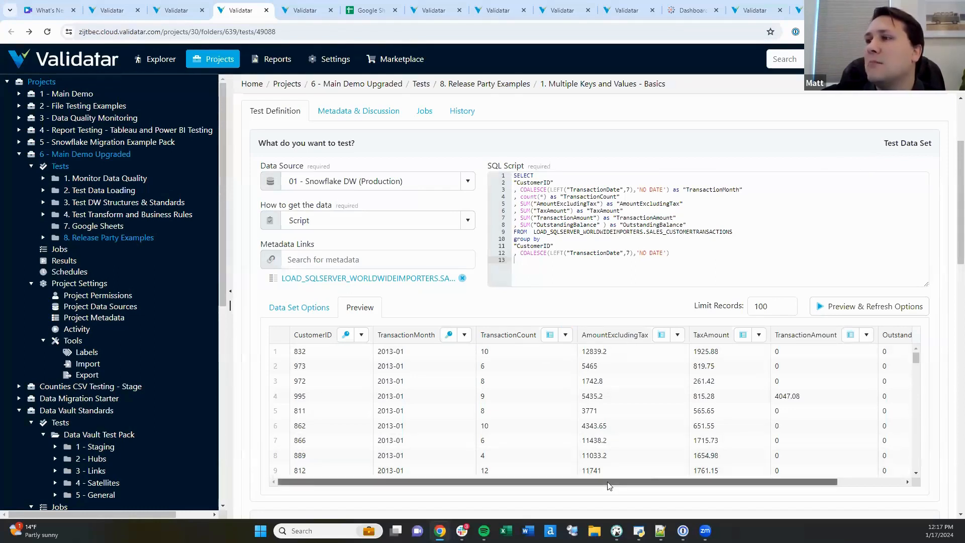
left_click_drag(693, 482, 759, 484)
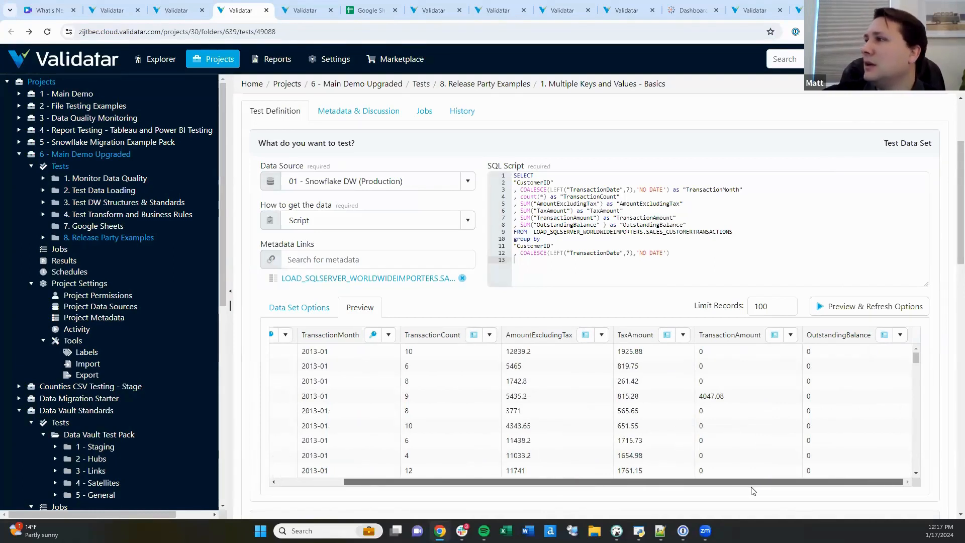
scroll(668, 473, "left", 5)
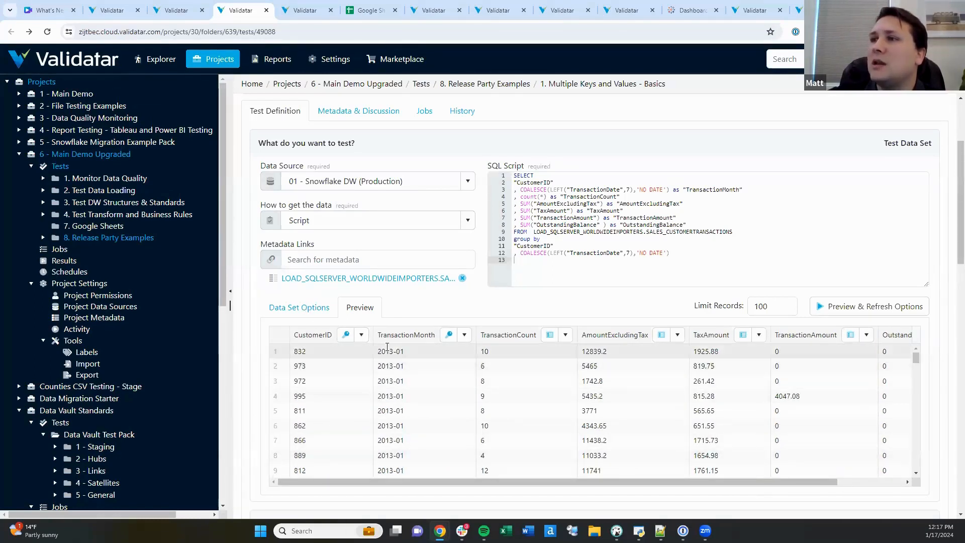
- Return to the test data set's options and examine the choices for how its data is processed
left_click(316, 312)
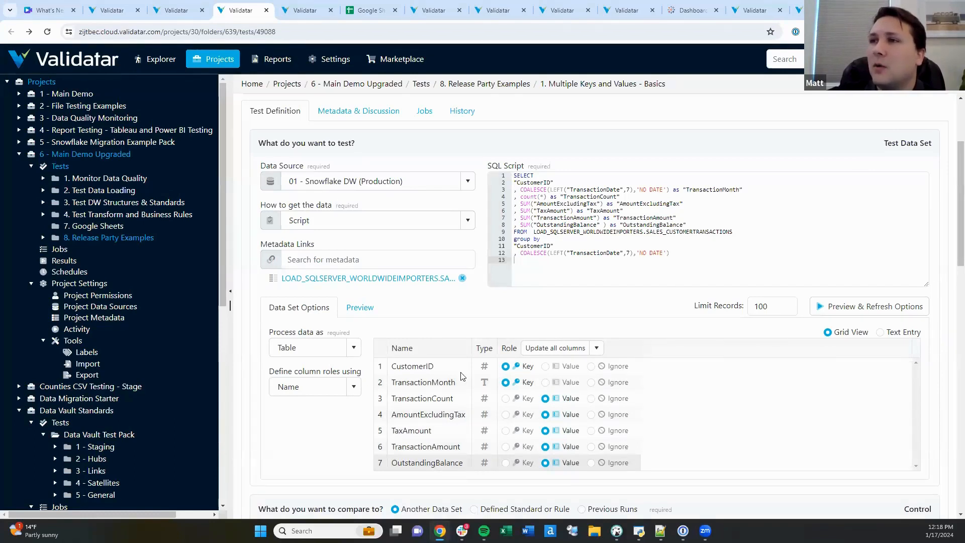
left_click(354, 349)
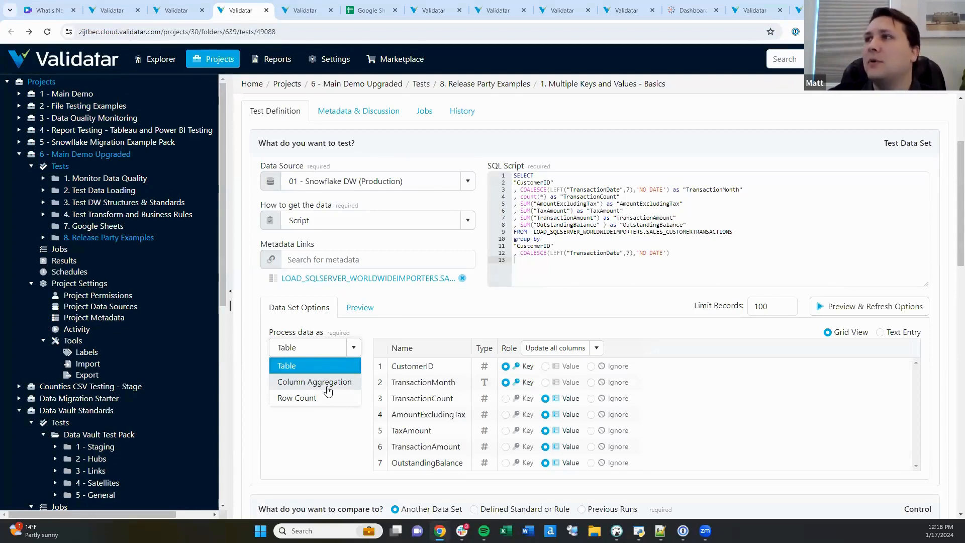
left_click(352, 351)
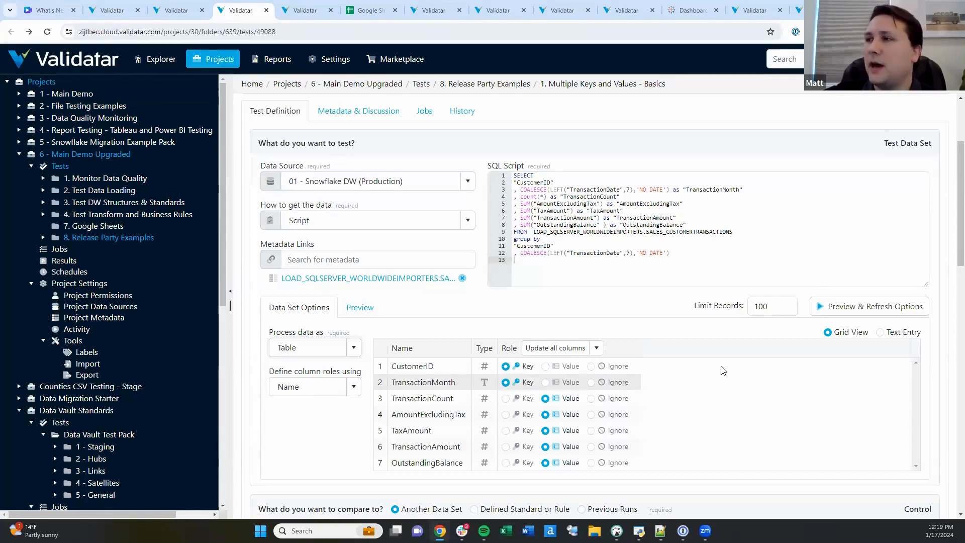
- In the control SQL script, move the TransactionMonth line to the end of the SELECT list, after OutstandingBalance
scroll(724, 370, "down", 4)
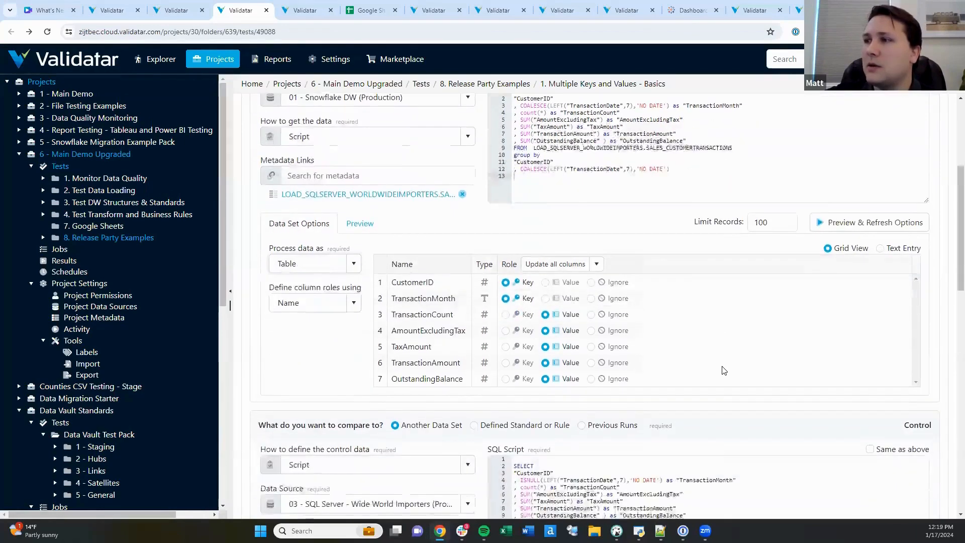
scroll(724, 373, "down", 2)
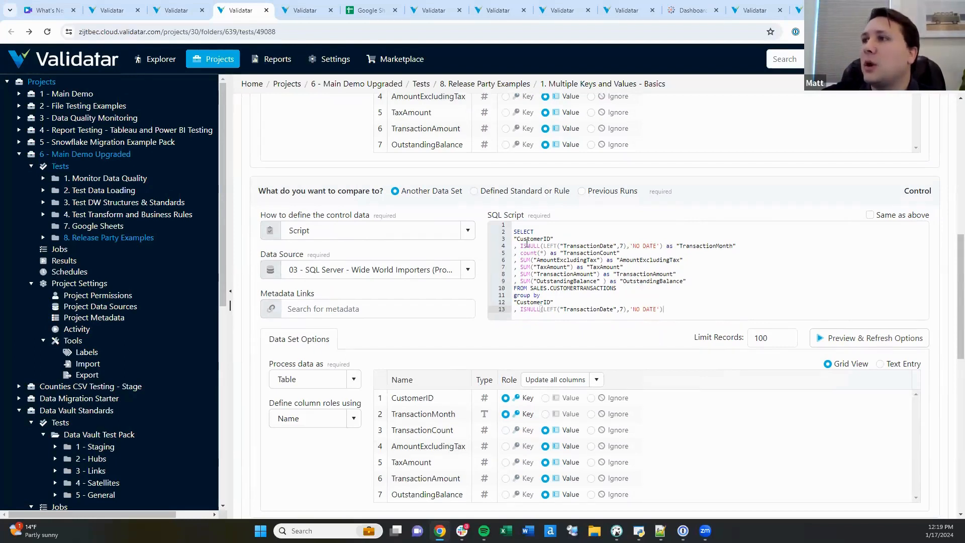
scroll(754, 287, "down", 1)
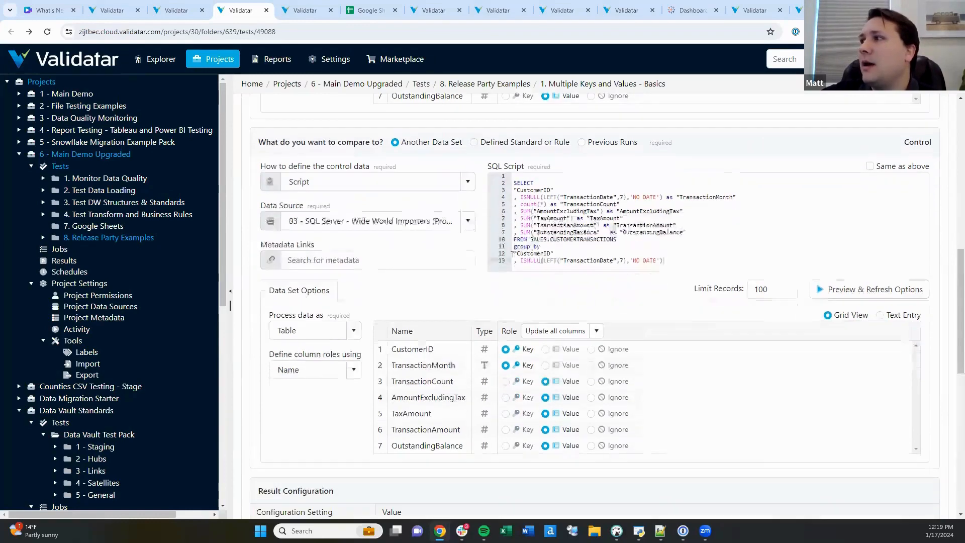
left_click(858, 288)
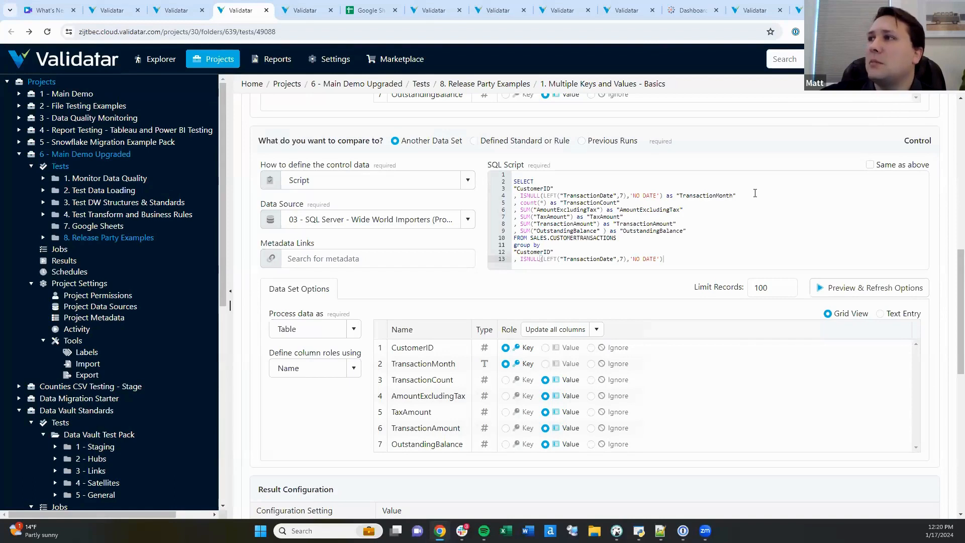
left_click_drag(755, 194, 749, 186)
key("ctrl+c")
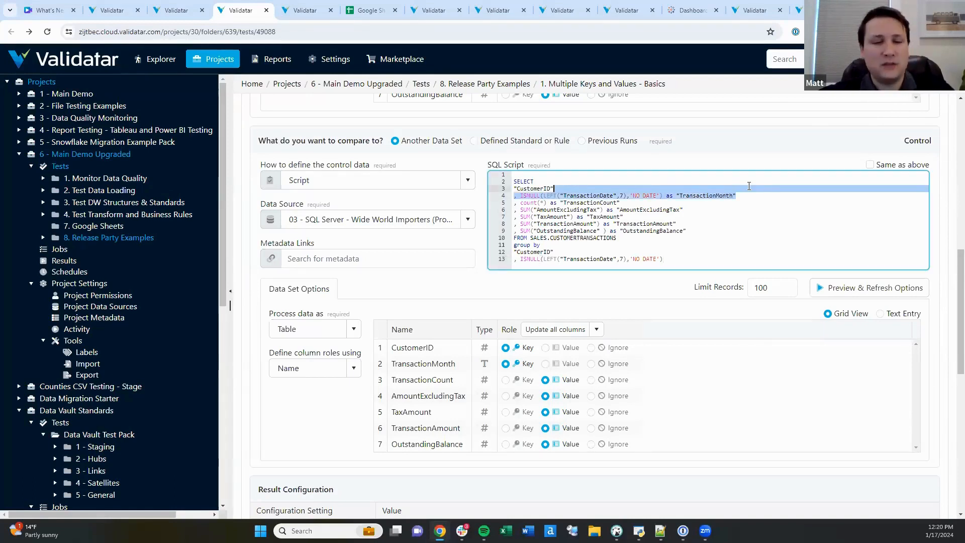
key("BackSpace")
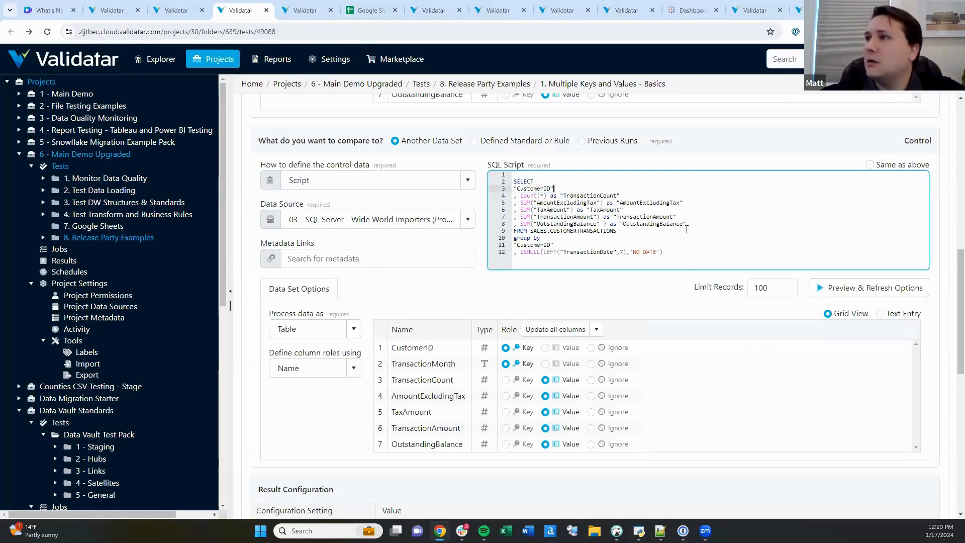
left_click(698, 221)
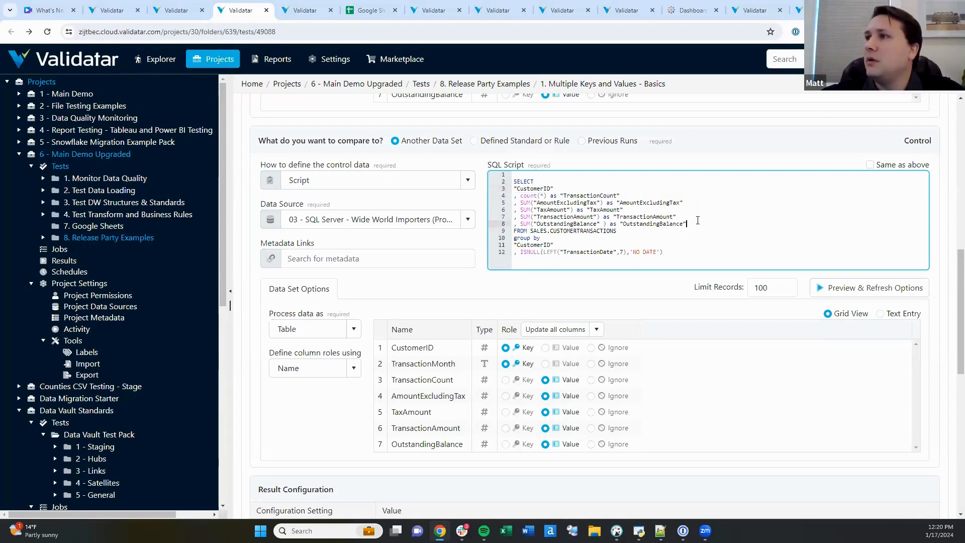
key("ctrl+v")
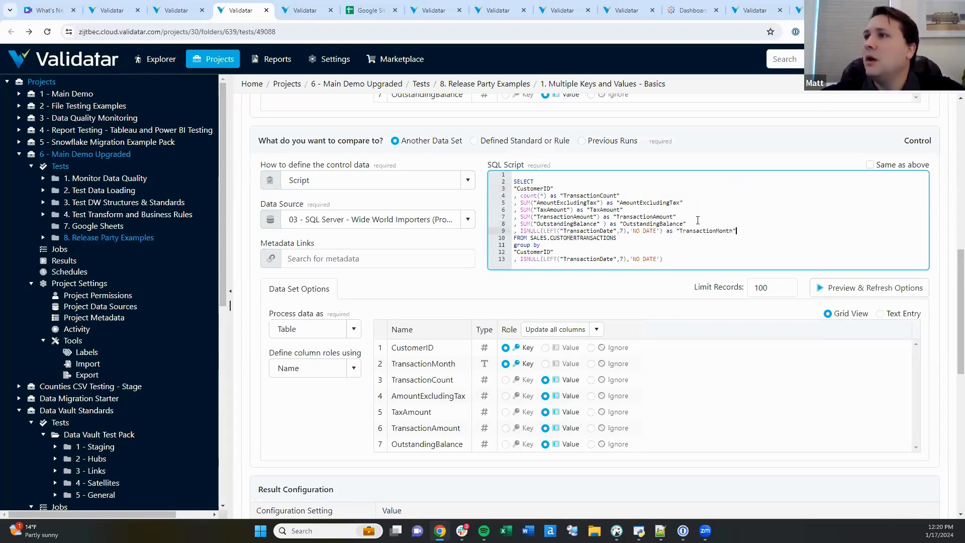
- Preview the control data set with its new column order and check its column roles and the column mapping
left_click(840, 285)
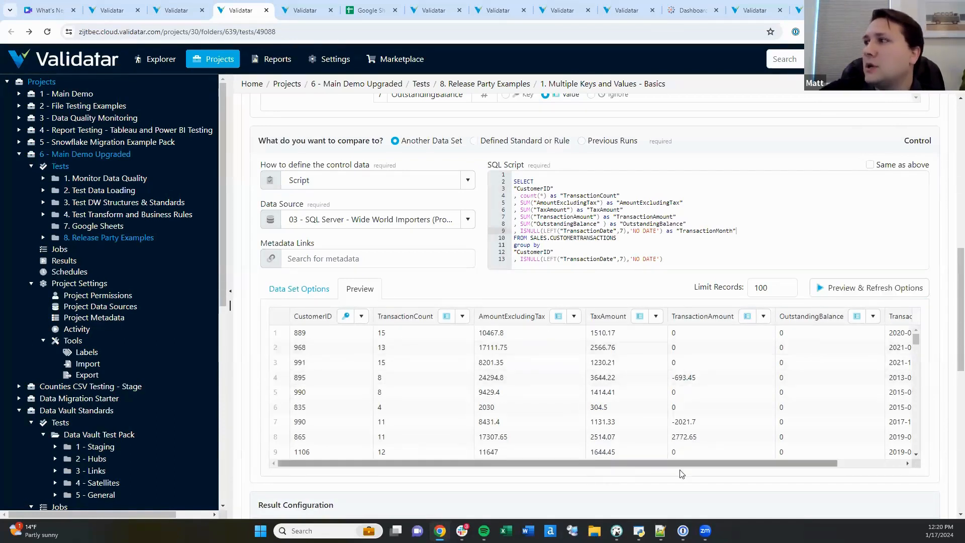
left_click_drag(681, 464, 748, 464)
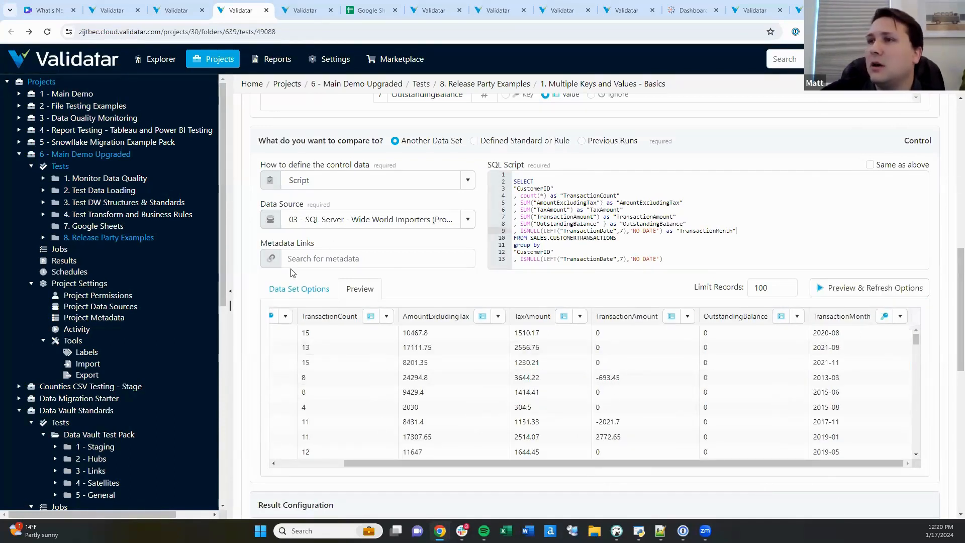
left_click(292, 290)
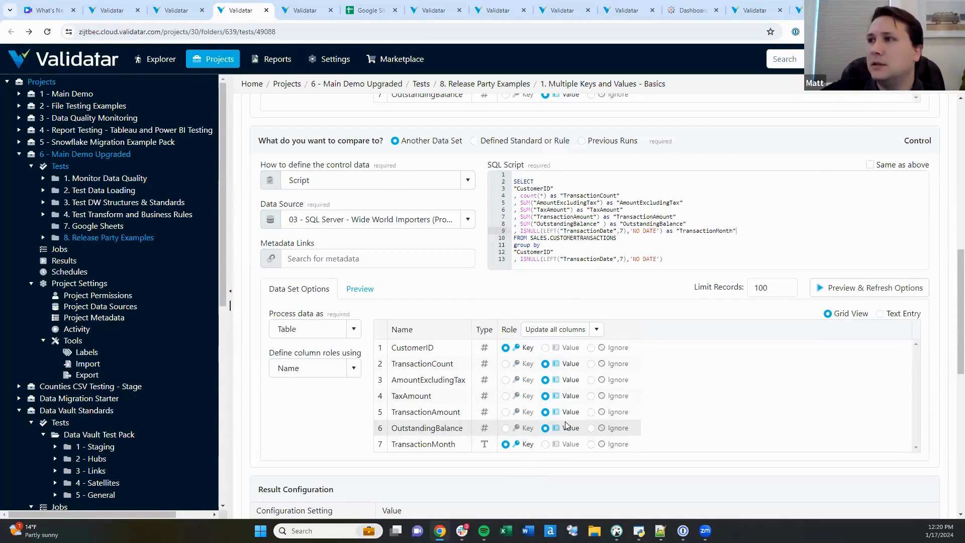
scroll(537, 304, "down", 2)
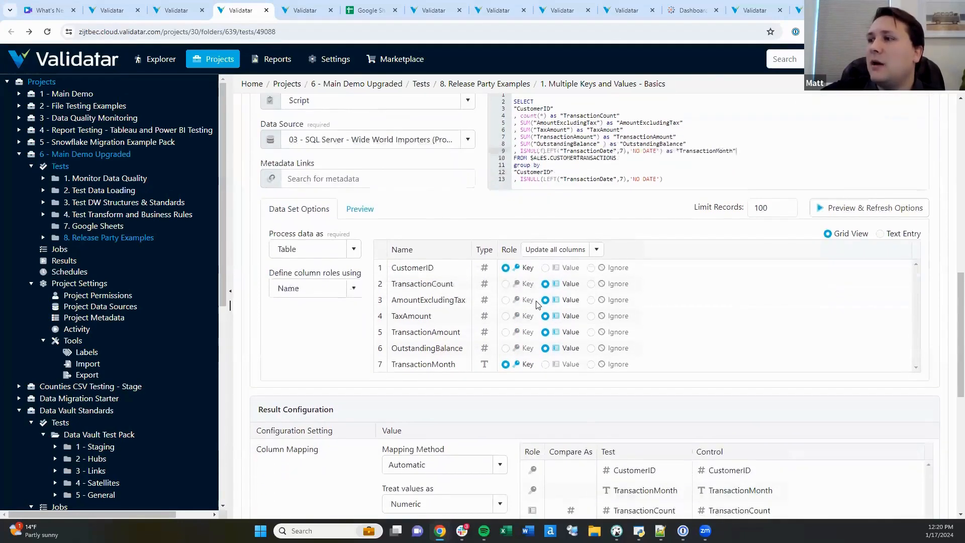
scroll(536, 304, "down", 4)
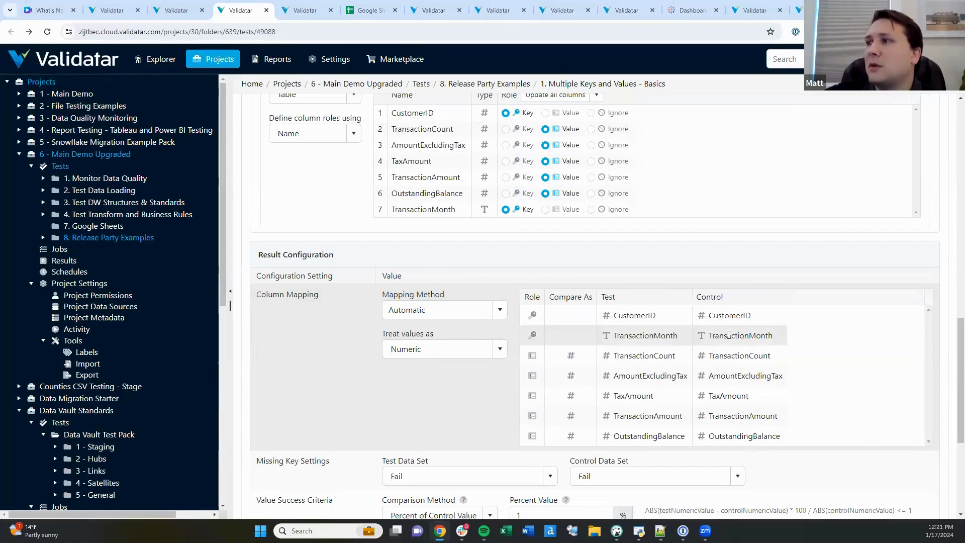
- Rename the TransactionMonth alias in the control SQL script to TransactionMonths
scroll(728, 337, "up", 3)
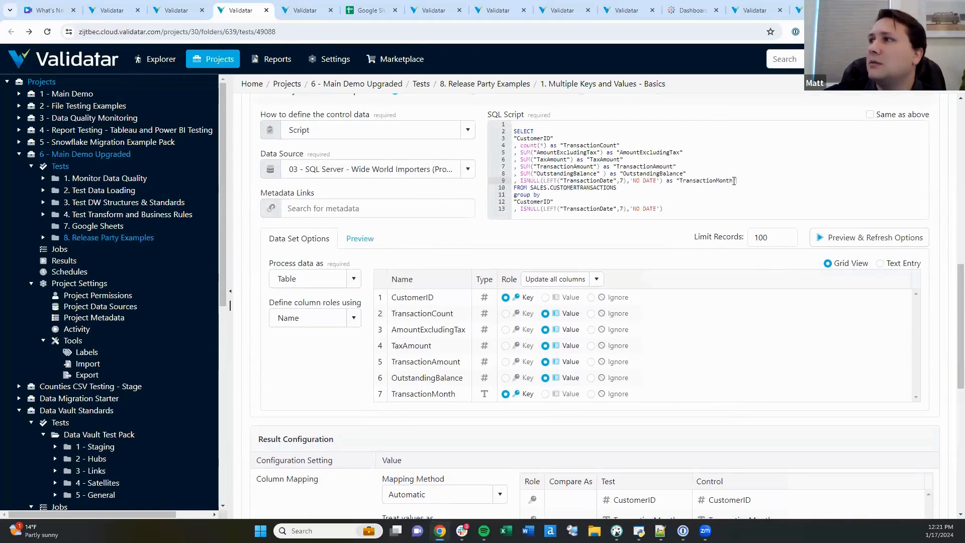
left_click(738, 183)
type("s")
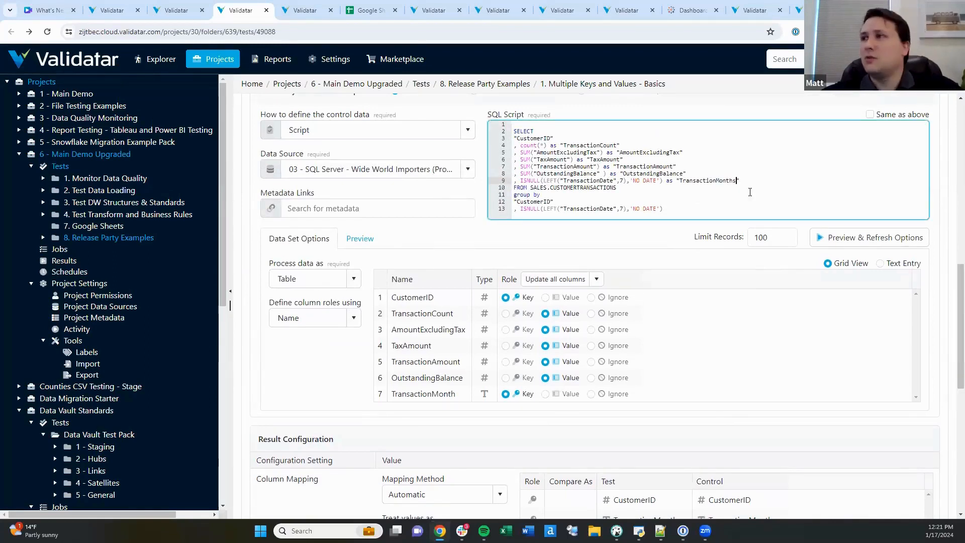
- Refresh the control data set's columns and set the role of TransactionMonths to Key
left_click(873, 243)
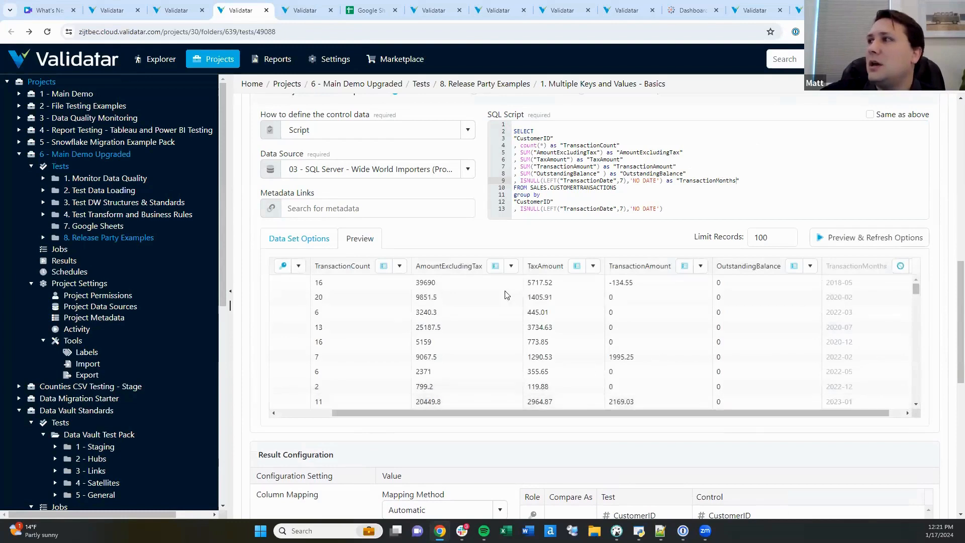
left_click(279, 241)
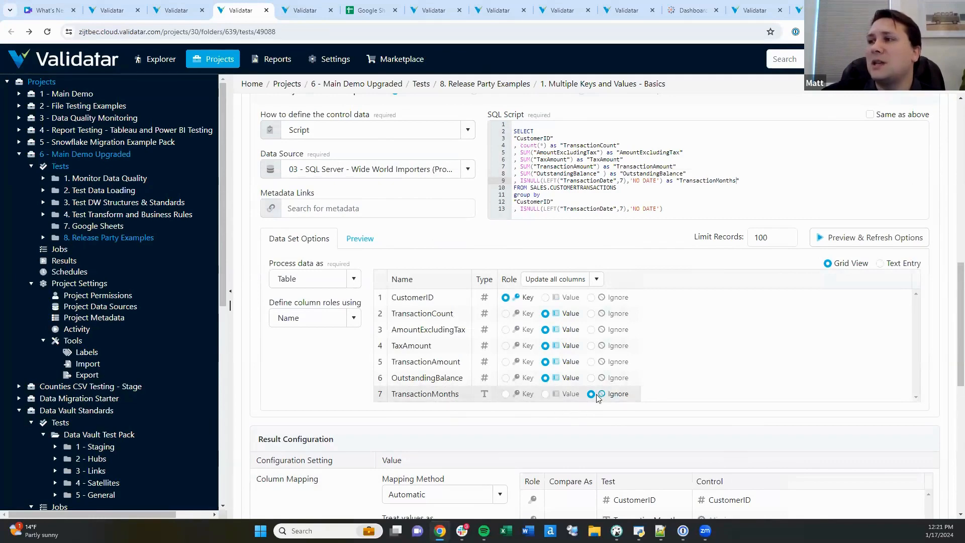
left_click(505, 396)
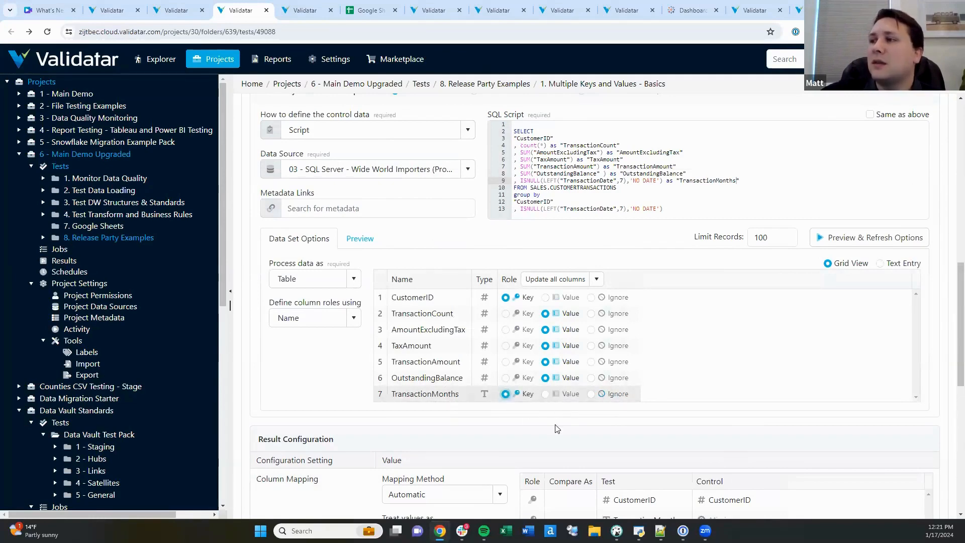
- Set the column mapping method to Manual and map the test column TransactionMonth to the control column TransactionMonths
scroll(554, 427, "down", 2)
scroll(556, 428, "down", 2)
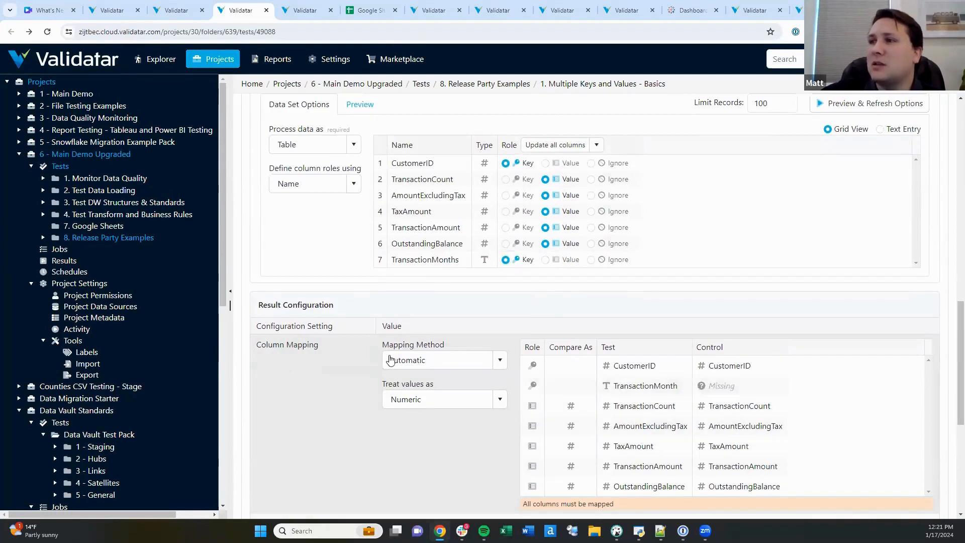
left_click(391, 360)
left_click(403, 394)
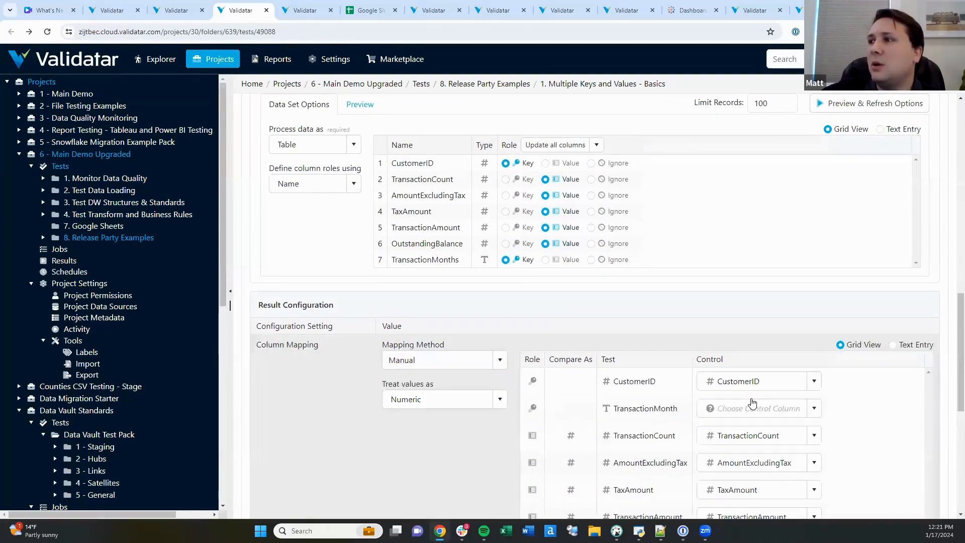
left_click(763, 407)
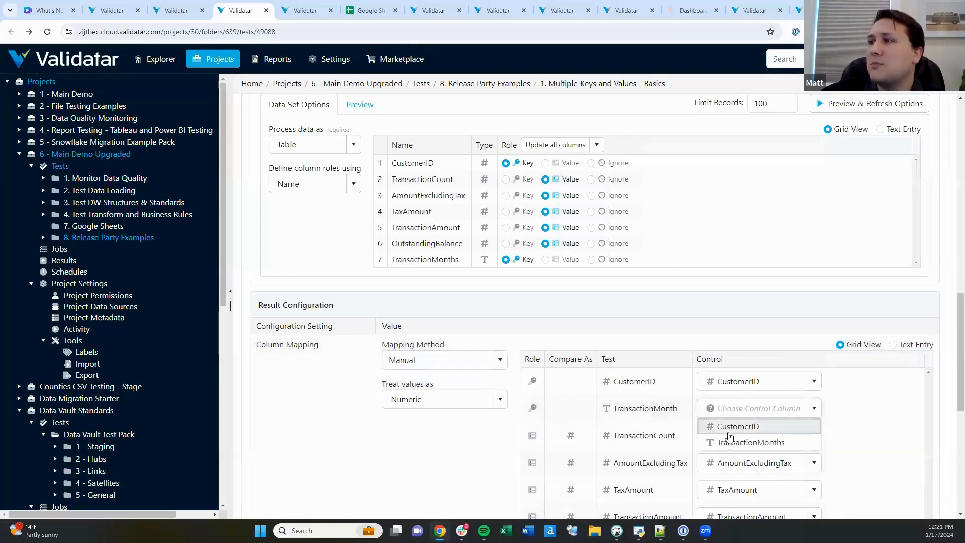
left_click(736, 445)
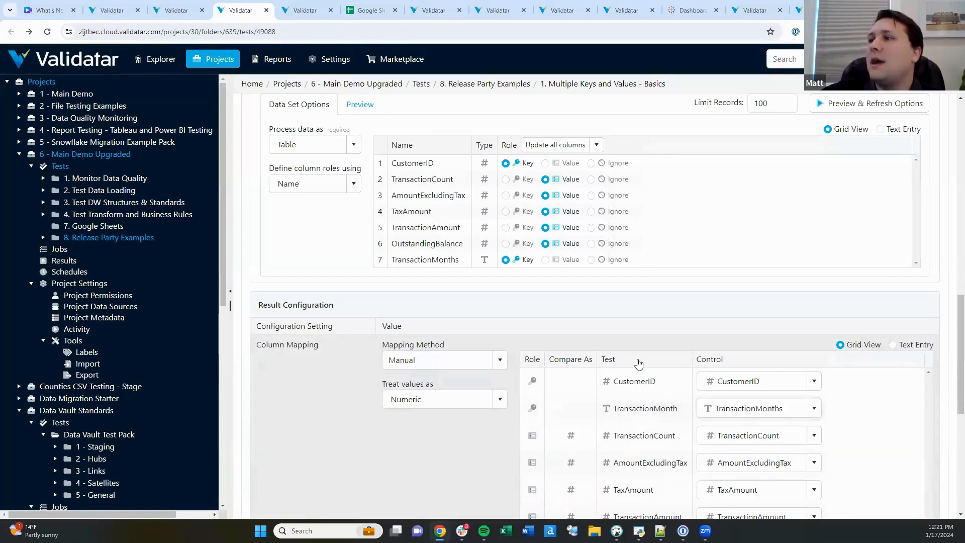
- Open the results of the 1/17/2024 2:58:55 AM run from the test's execution history, discarding the unsaved changes
scroll(637, 421, "down", 1)
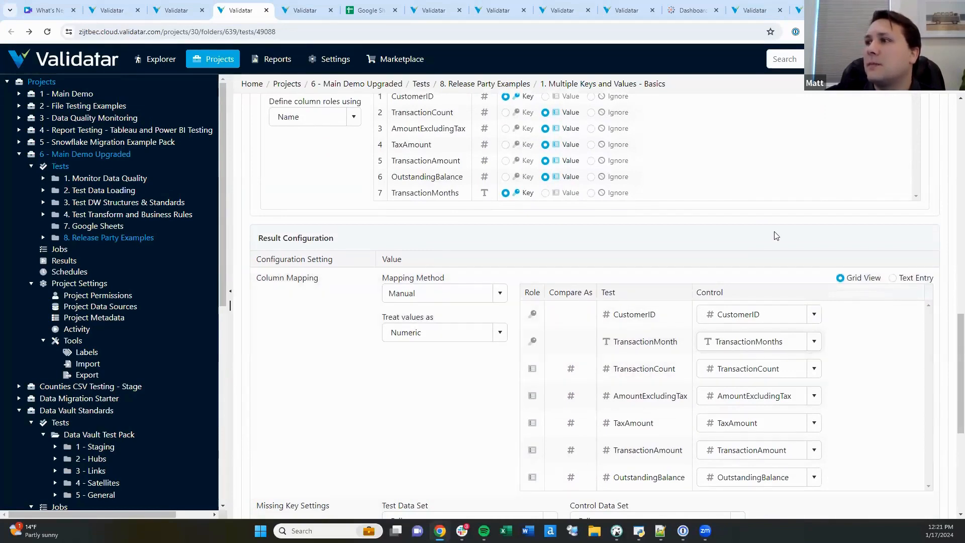
scroll(777, 235, "down", 2)
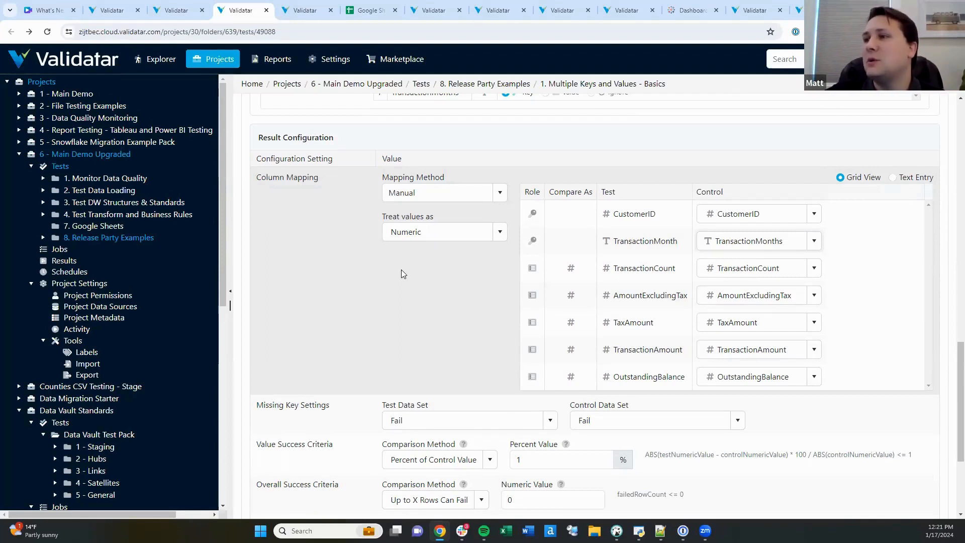
scroll(475, 331, "down", 1)
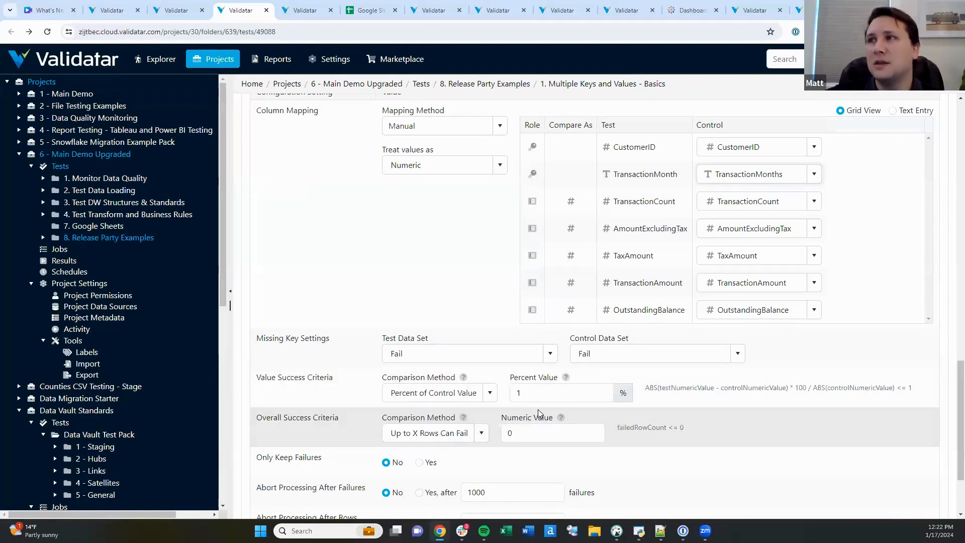
scroll(538, 410, "up", 6)
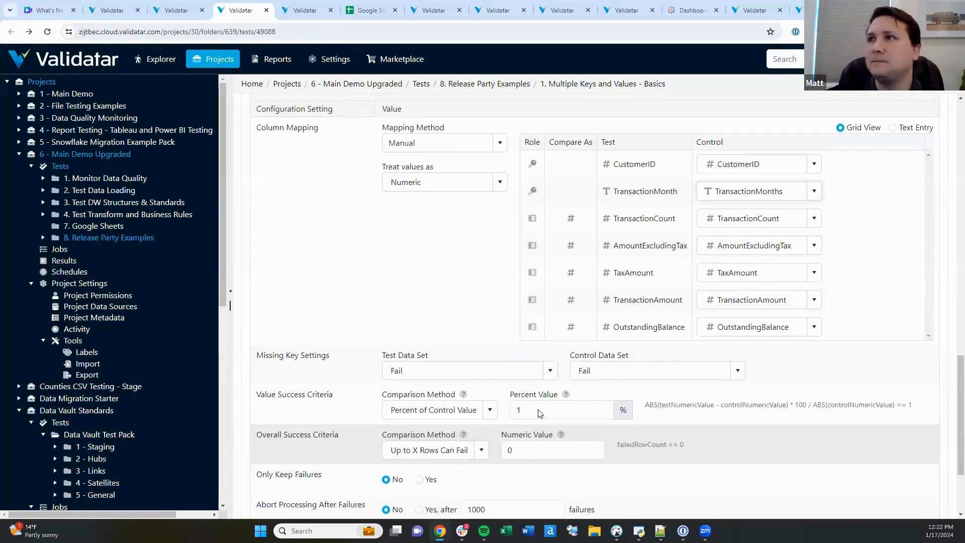
scroll(538, 408, "up", 10)
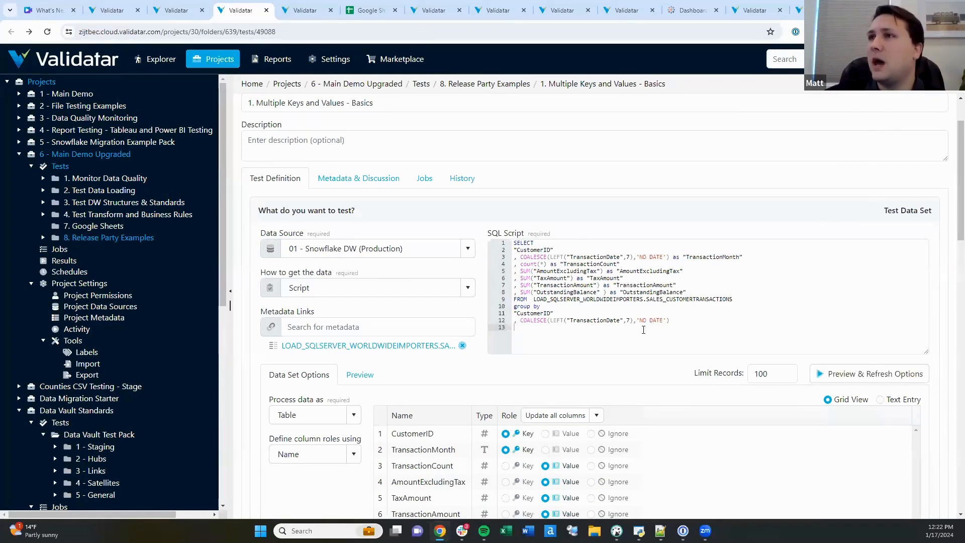
left_click(470, 185)
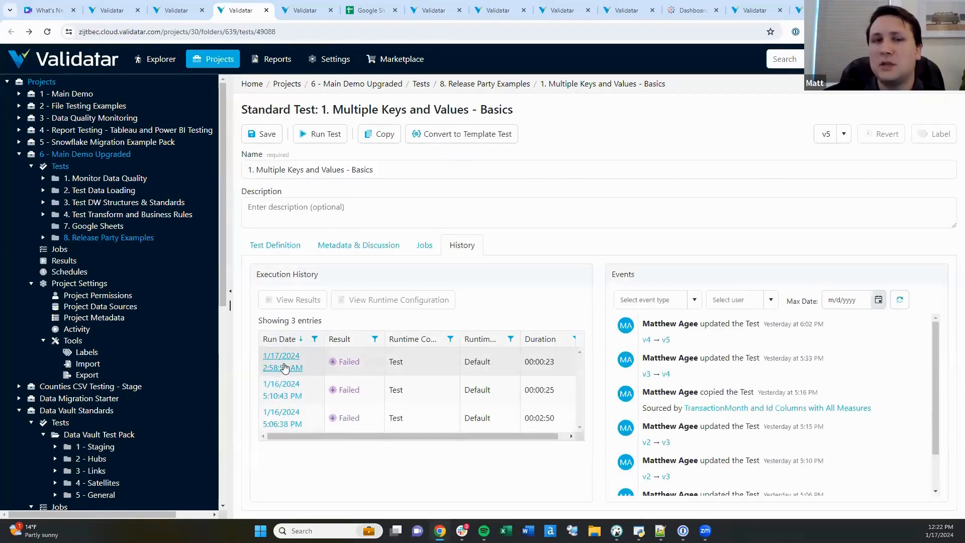
left_click(284, 364)
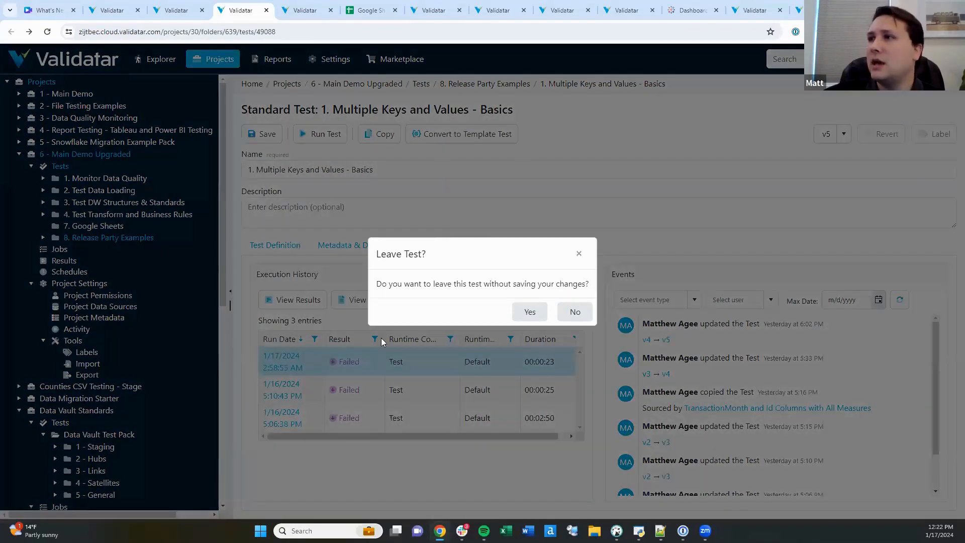
left_click(529, 312)
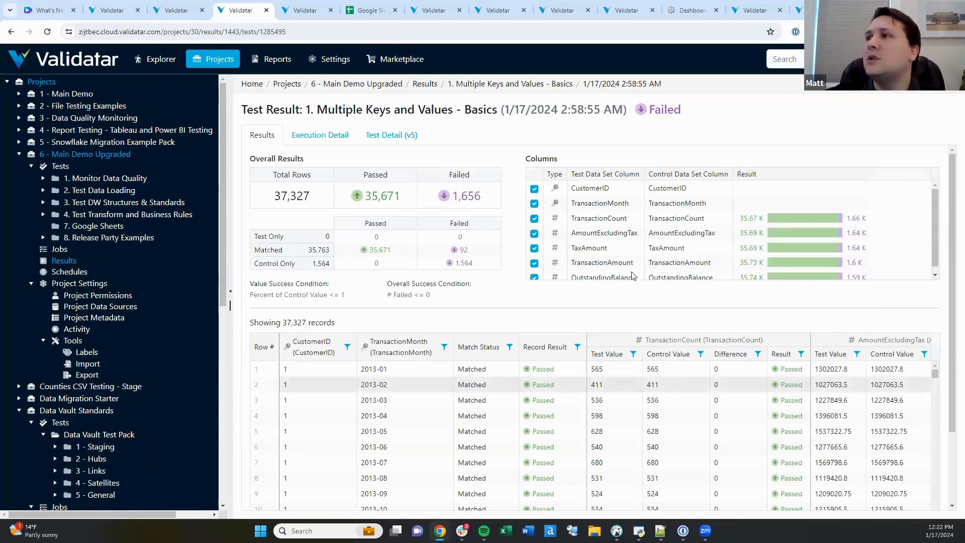
- Filter the result records to matched rows that failed and hide every value column except TransactionCount
scroll(617, 214, "down", 1)
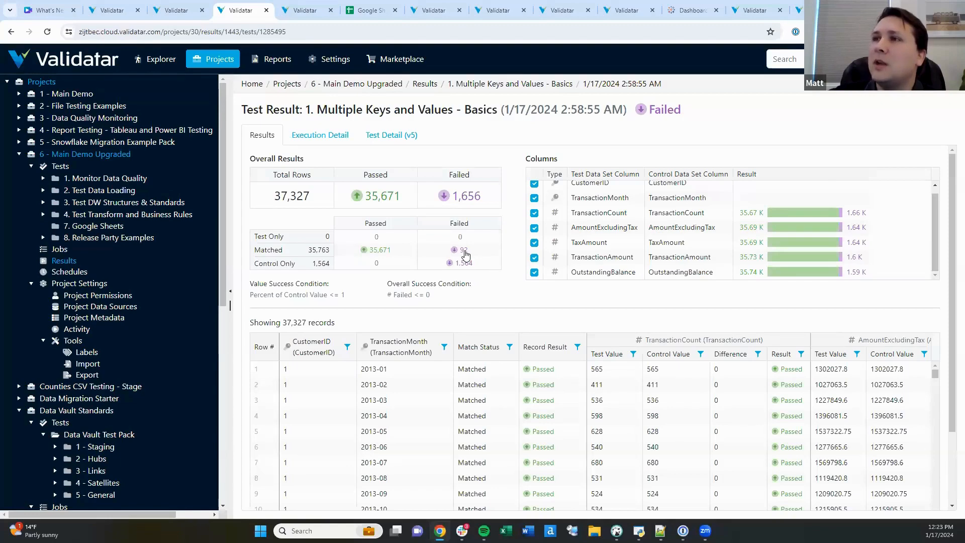
left_click(386, 251)
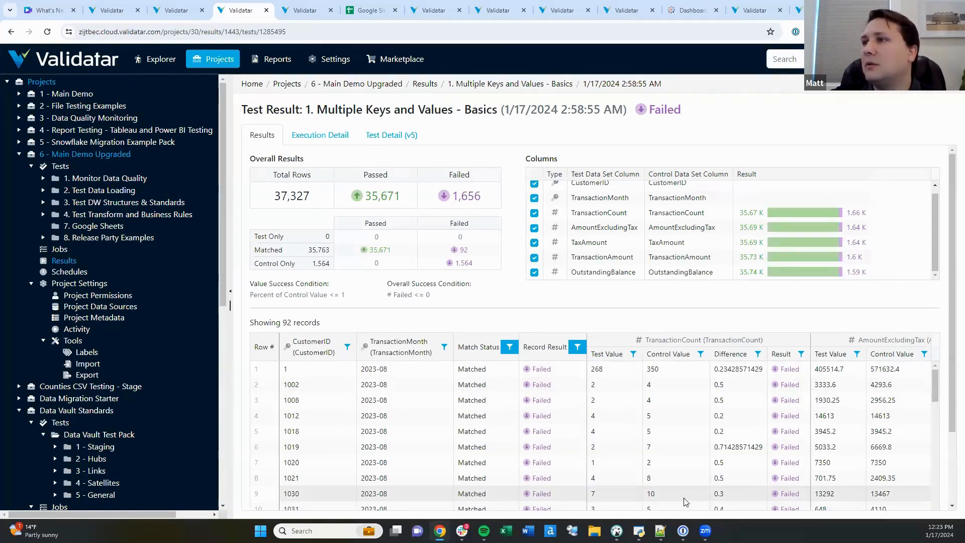
scroll(921, 406, "down", 3)
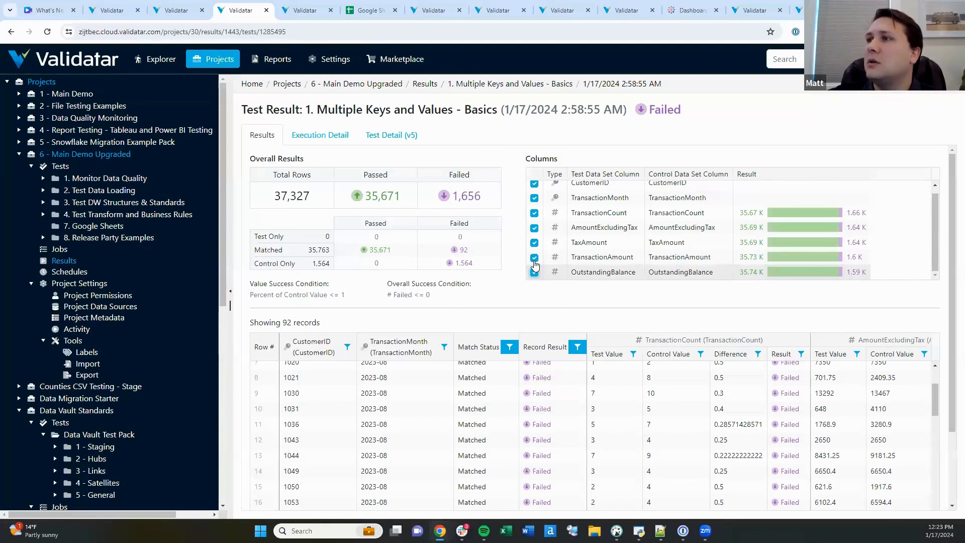
left_click(535, 228)
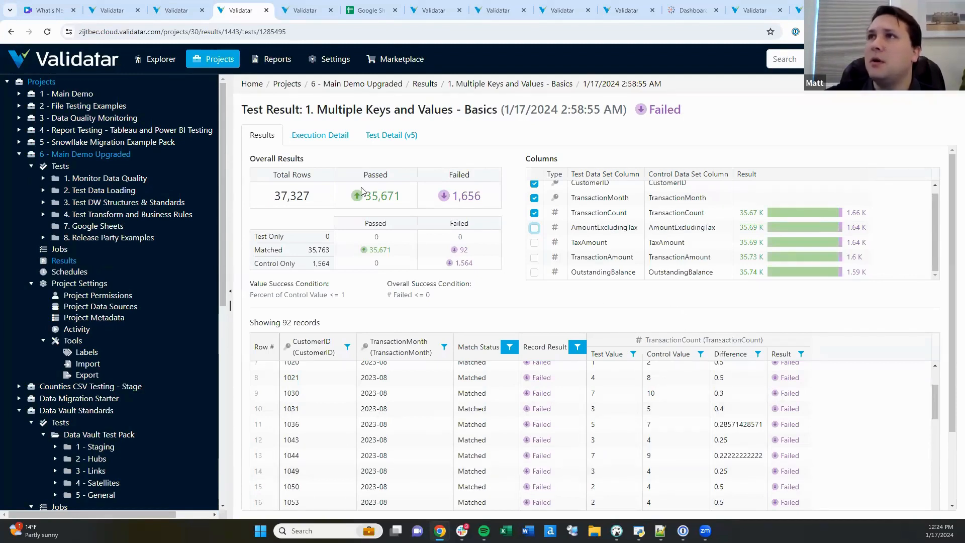
- Switch to the test "2. Snowflake vs Google Sheet - Contact Info Comparison" and examine its test data set script
right_click(366, 84)
left_click(310, 17)
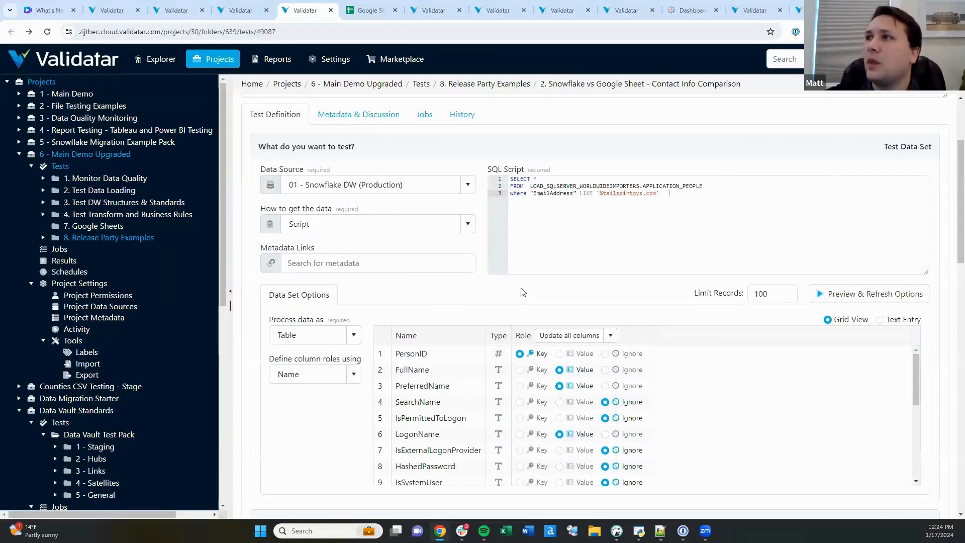
scroll(523, 292, "up", 3)
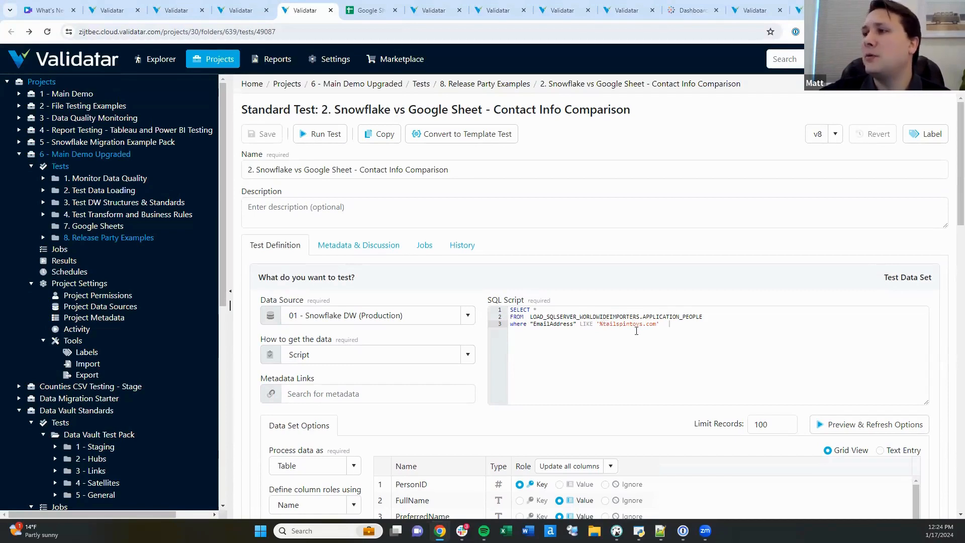
scroll(620, 386, "down", 1)
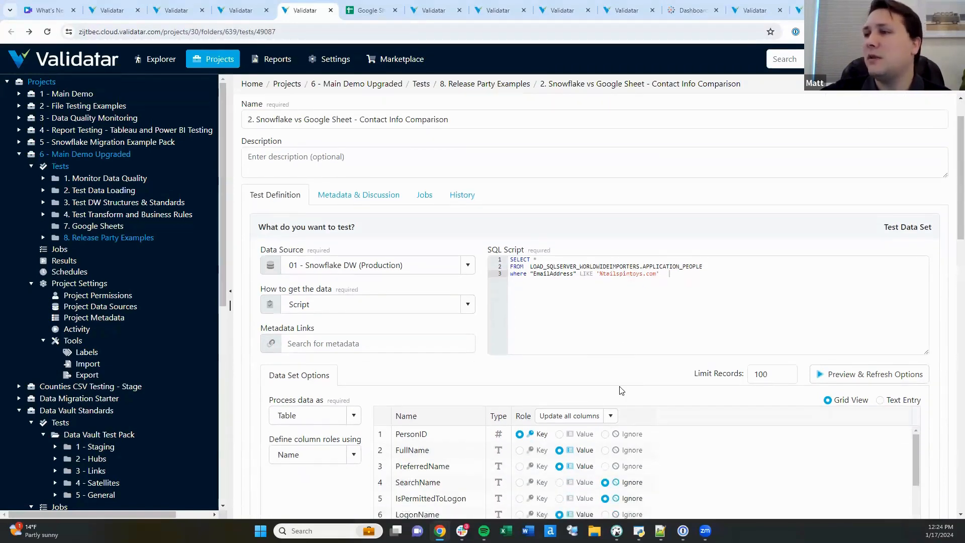
scroll(620, 390, "down", 1)
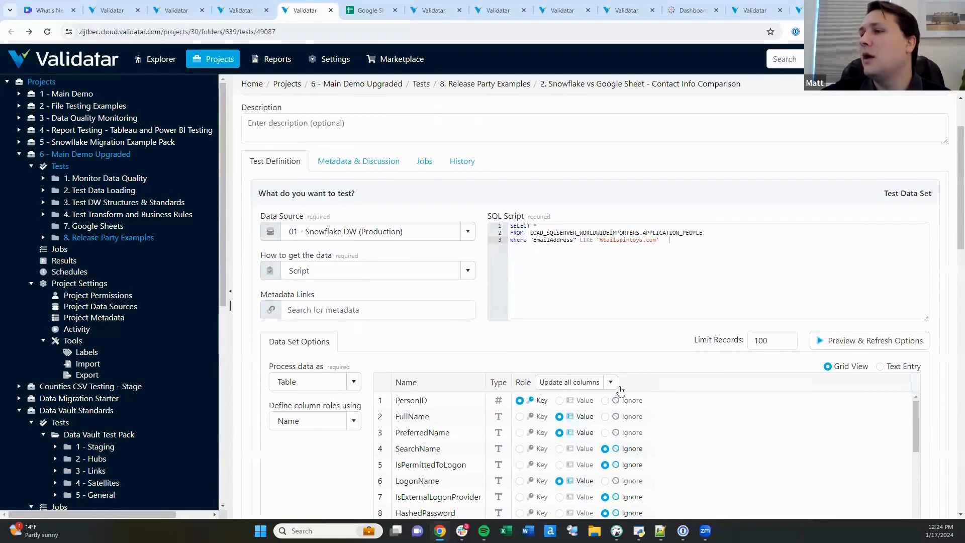
scroll(620, 390, "up", 1)
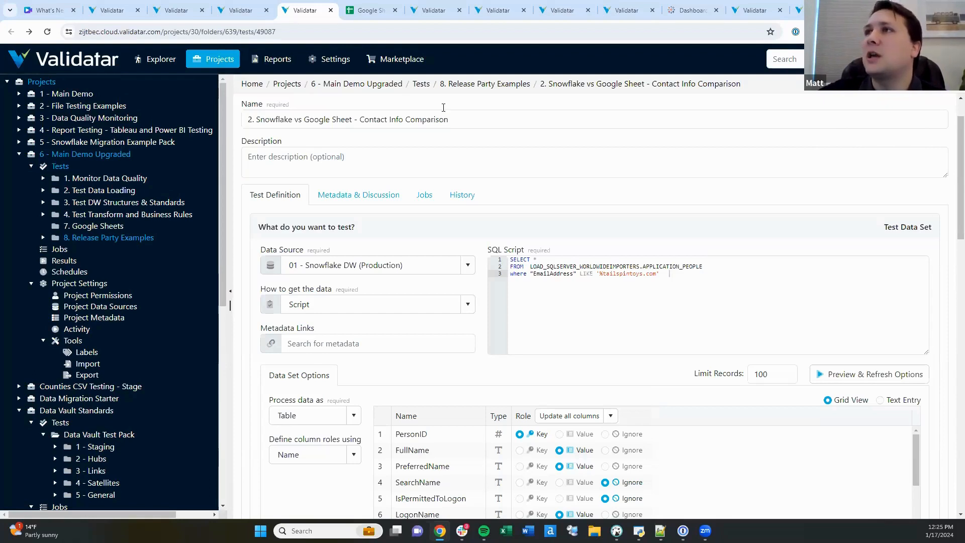
- Check the ContactInfo sheet in Google Sheets, then return to the contact info comparison test in Validatar
left_click(370, 11)
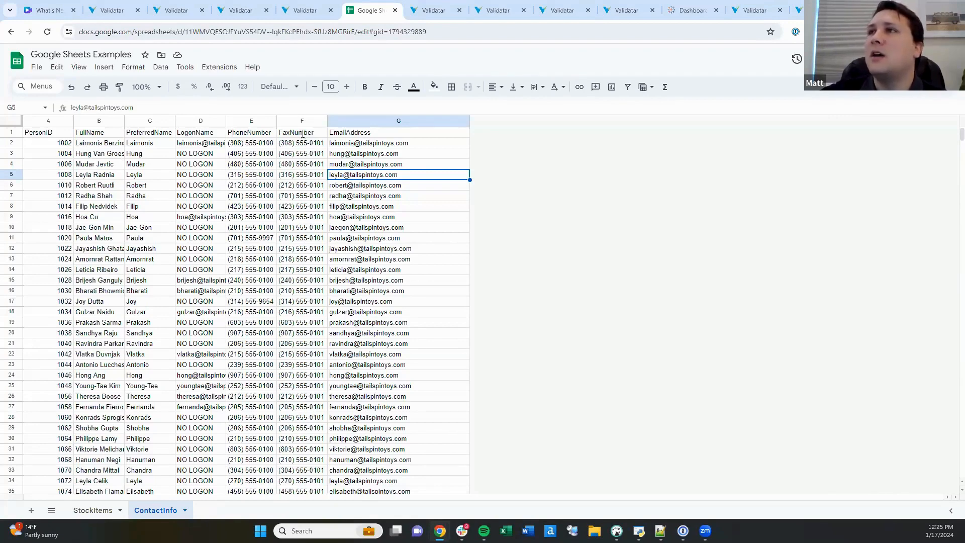
left_click(307, 14)
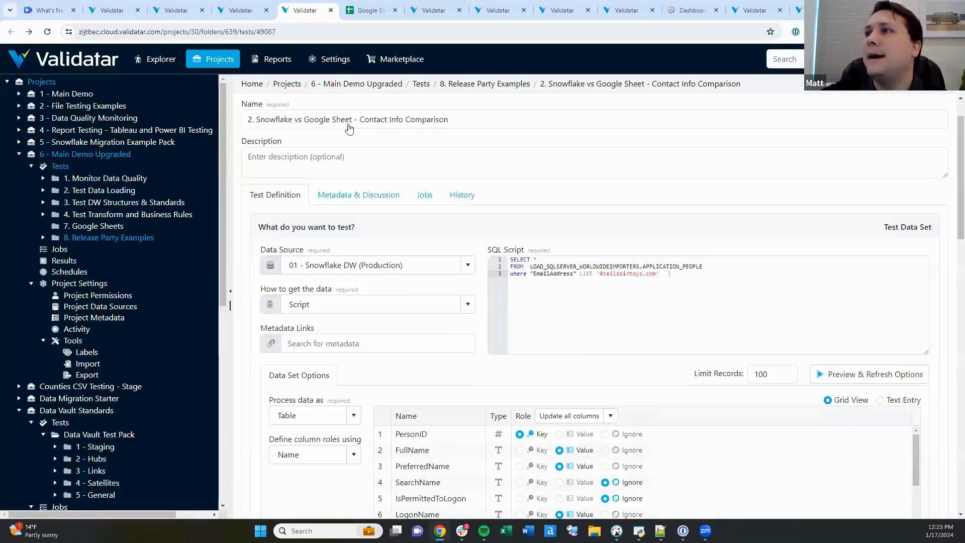
scroll(658, 261, "down", 1)
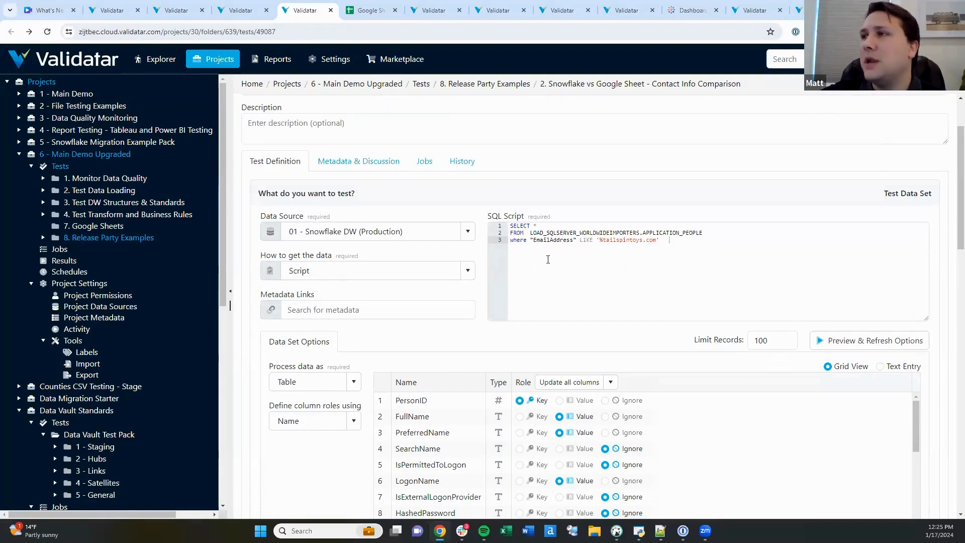
- Examine which columns of the test data set have the Key, Value and Ignore roles
scroll(649, 312, "down", 1)
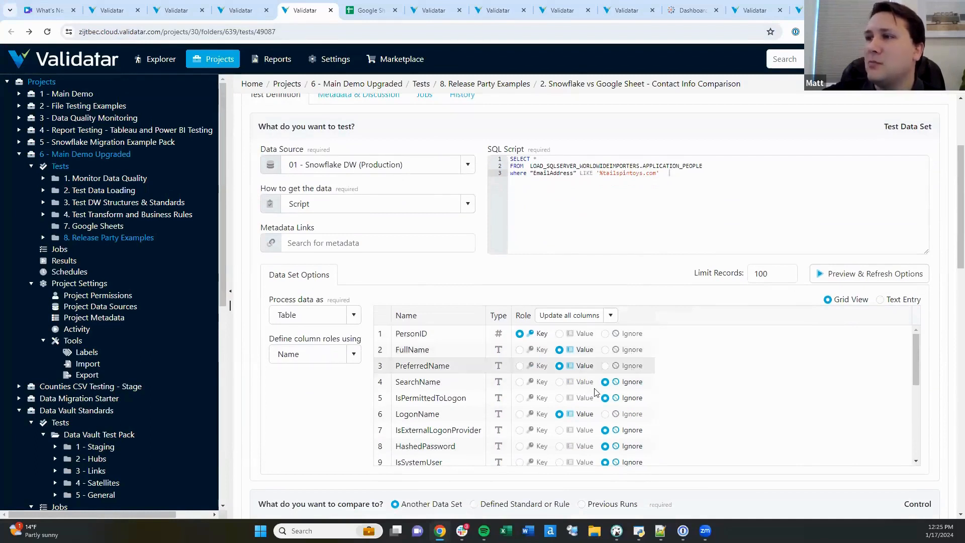
scroll(628, 409, "down", 1)
scroll(628, 411, "down", 3)
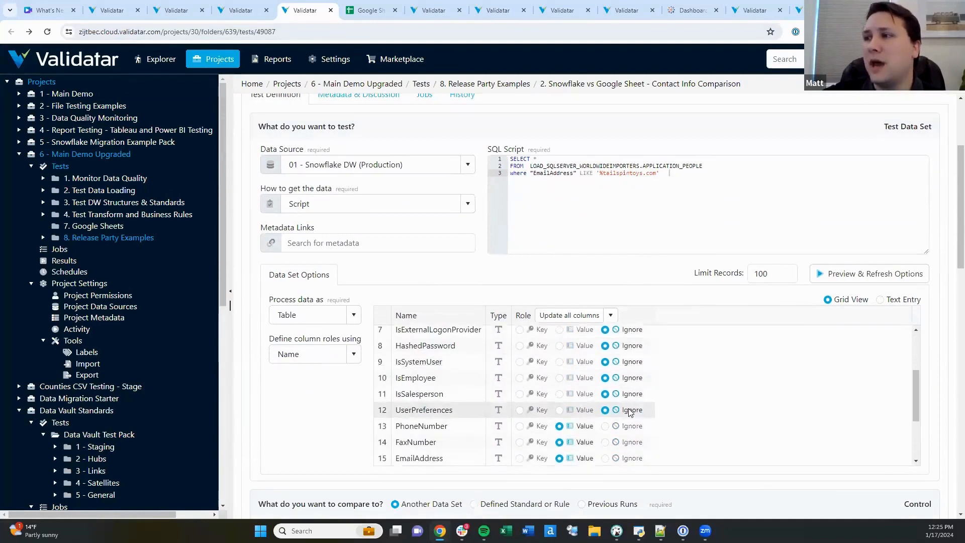
scroll(634, 411, "up", 3)
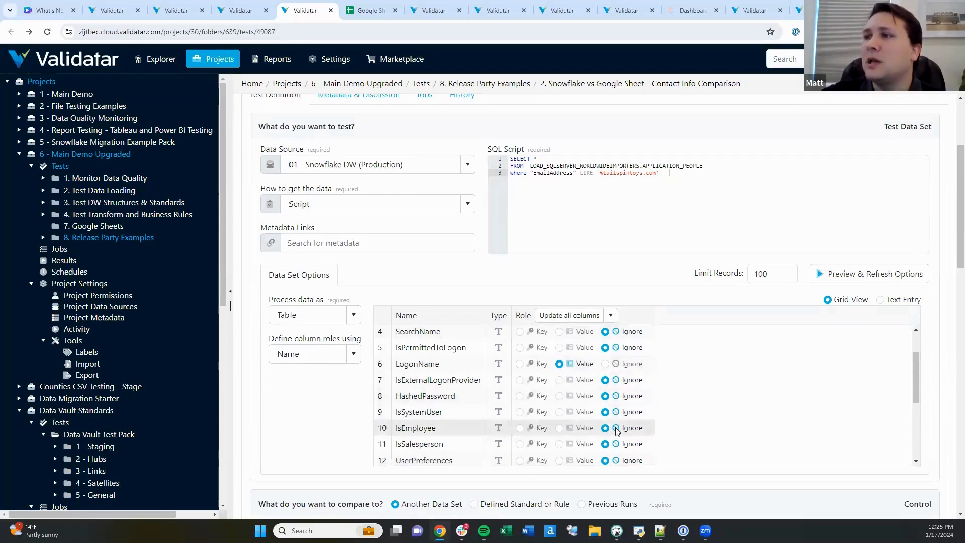
scroll(613, 418, "down", 2)
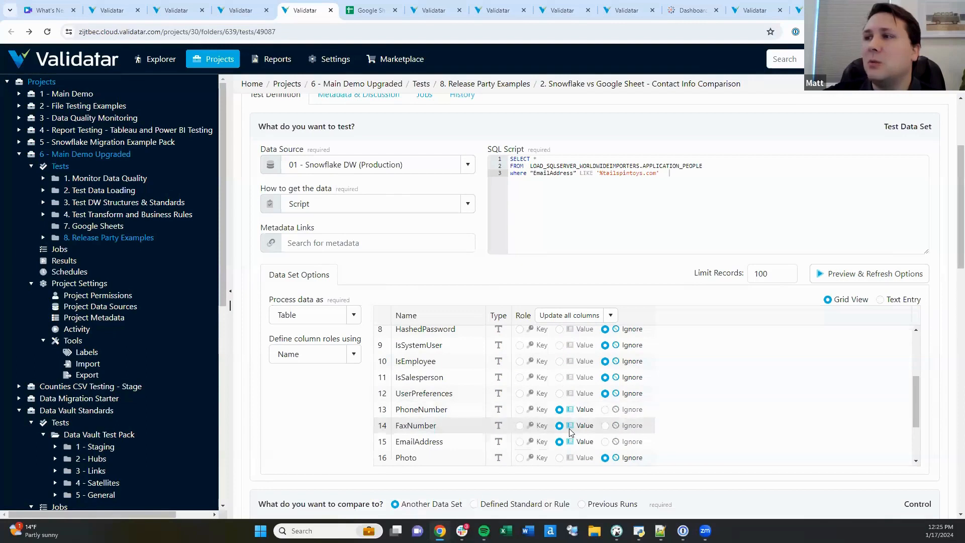
scroll(569, 428, "down", 2)
scroll(571, 433, "down", 1)
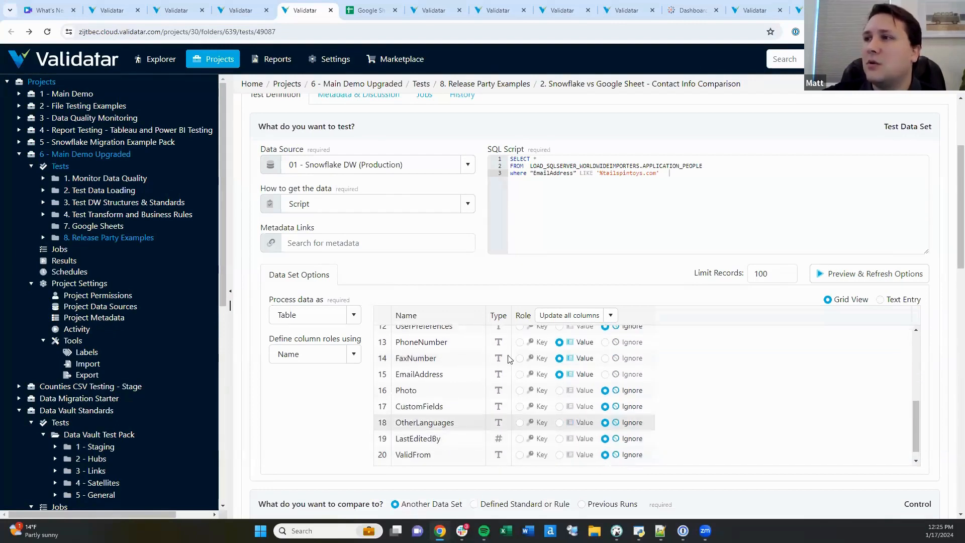
scroll(552, 406, "up", 3)
scroll(551, 406, "up", 3)
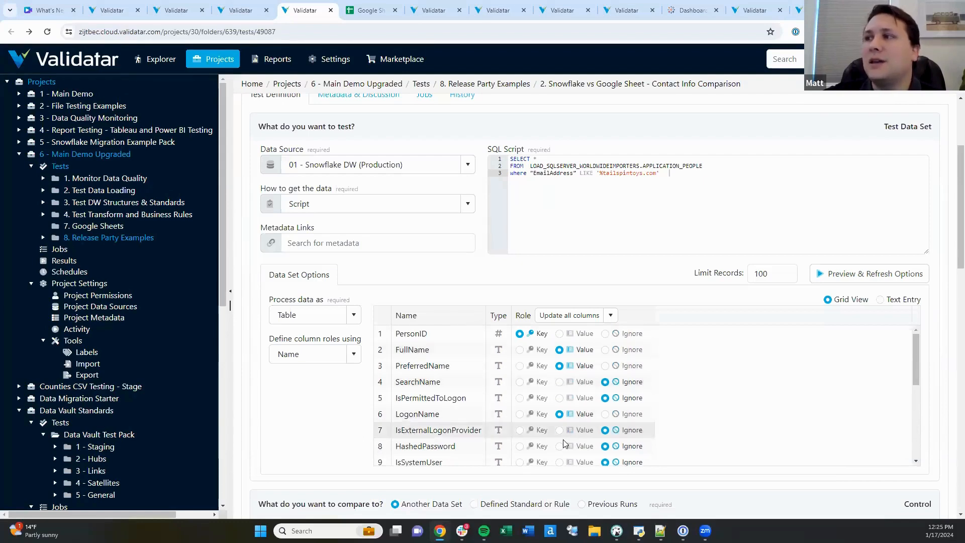
scroll(566, 444, "down", 2)
scroll(548, 432, "up", 2)
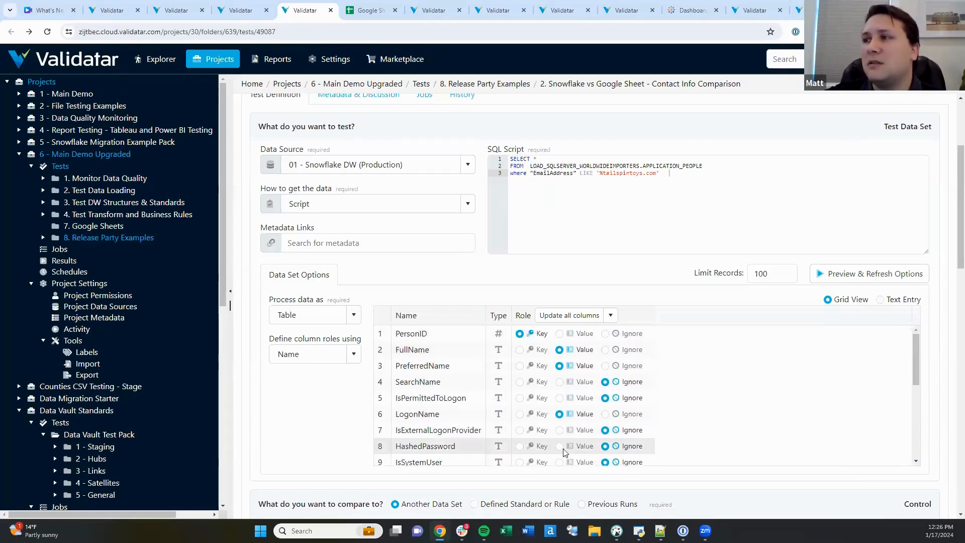
scroll(578, 451, "down", 3)
scroll(749, 401, "down", 3)
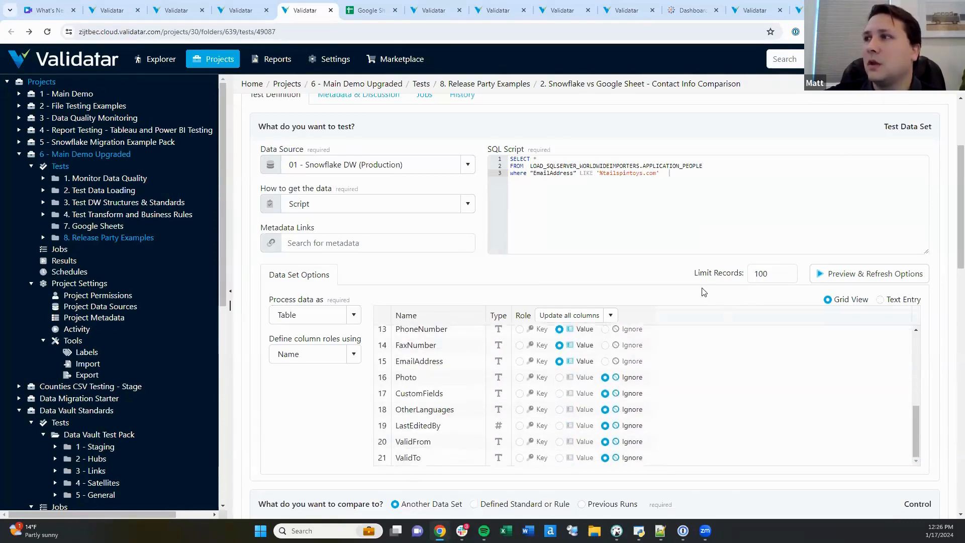
- Examine the control data set's Python script, including the get_data_from_google_sheet call and the google_sheet_id value
scroll(704, 290, "down", 2)
scroll(706, 291, "down", 3)
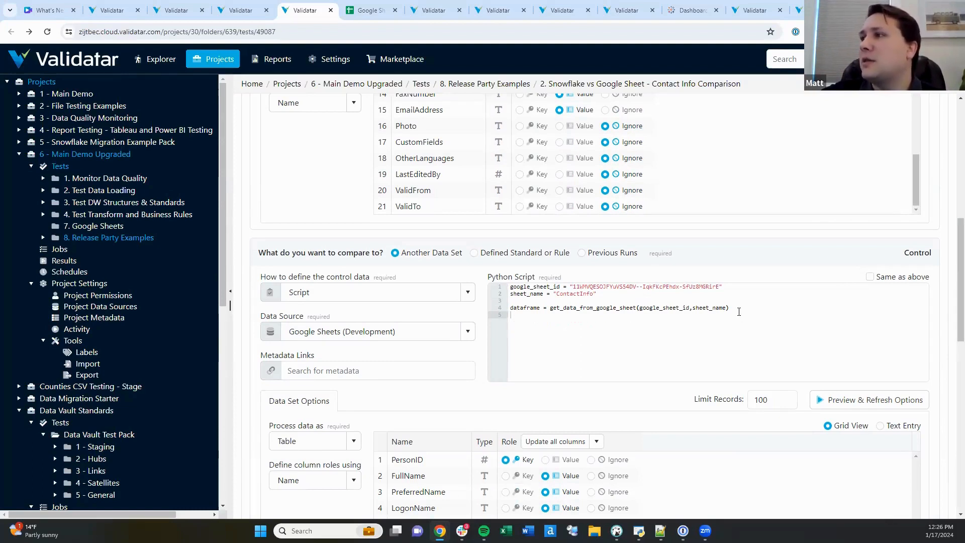
left_click(572, 308, "shift")
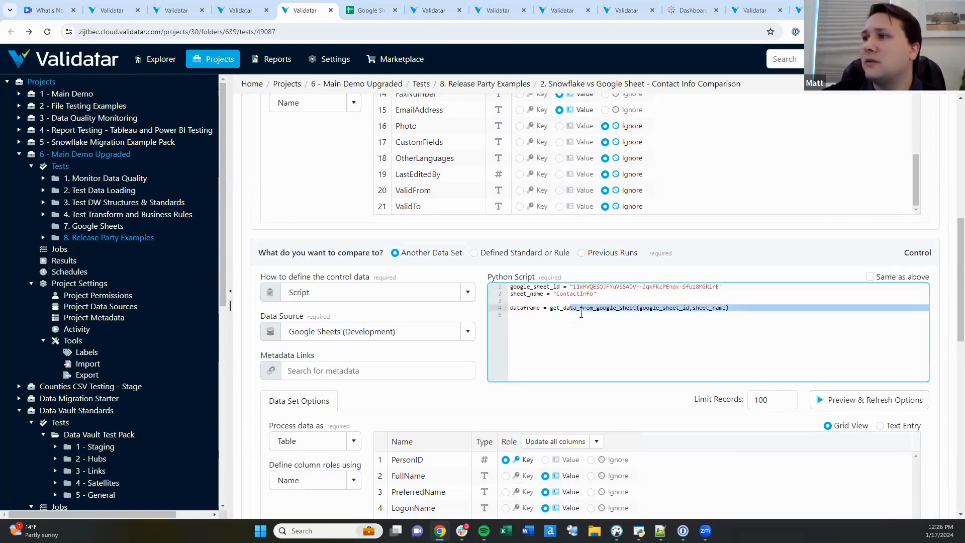
left_click(574, 287)
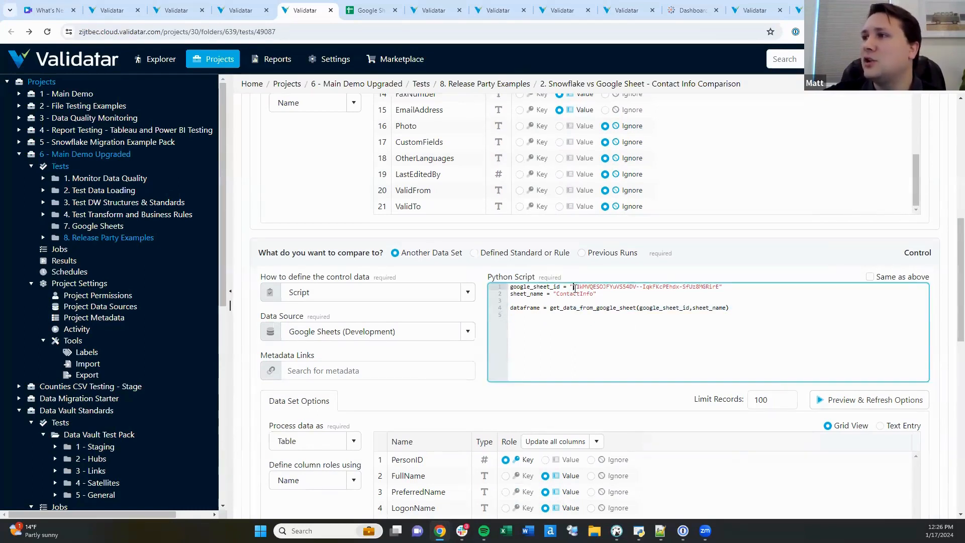
- Examine the sheet_name value and the dataframe assignment in the control data set's Python script
double_click(575, 288)
double_click(575, 294)
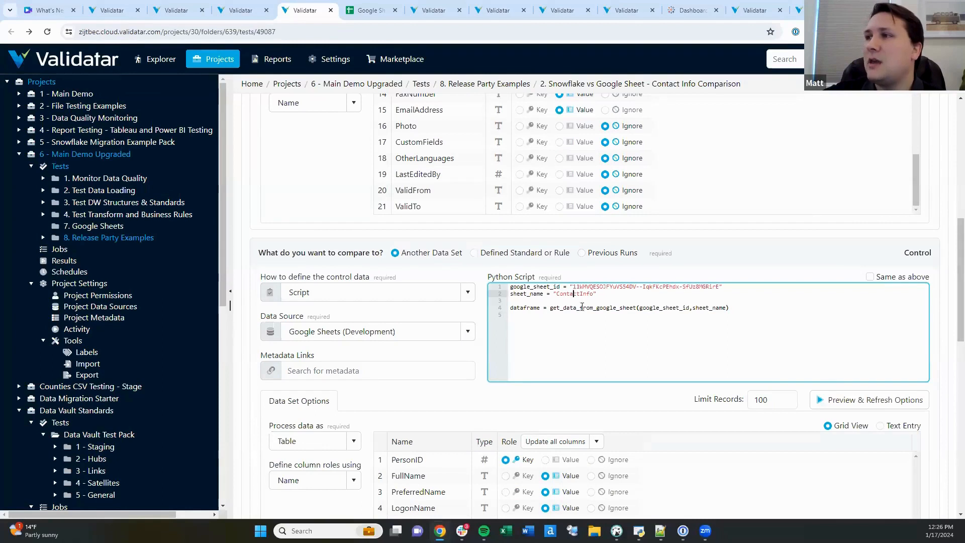
left_click(580, 307)
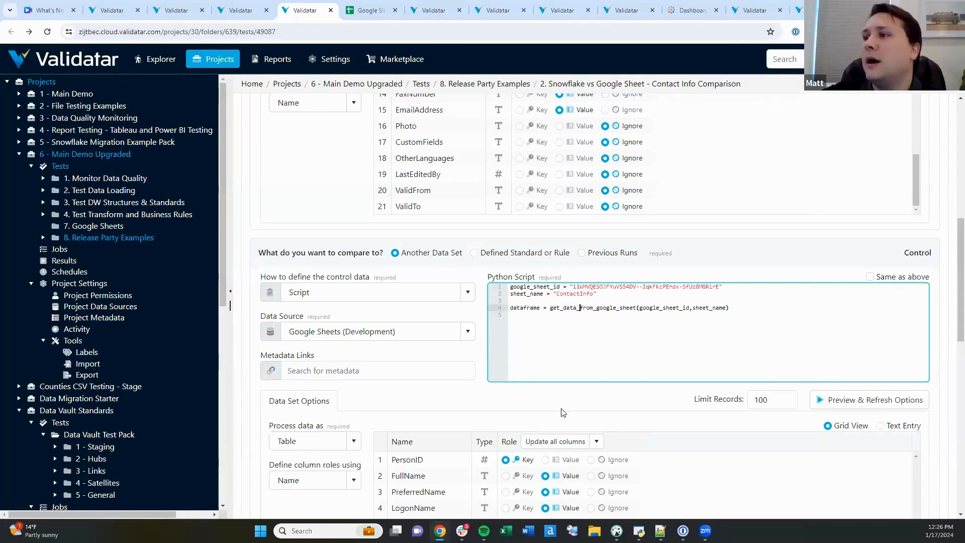
- Examine the control data set's column roles and the column mapping in the result configuration
scroll(583, 367, "down", 1)
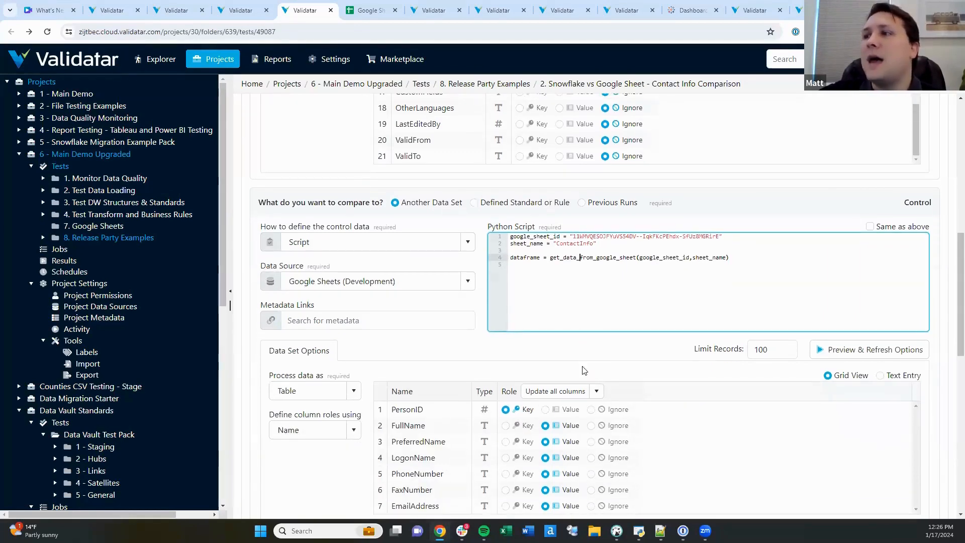
scroll(588, 402, "down", 2)
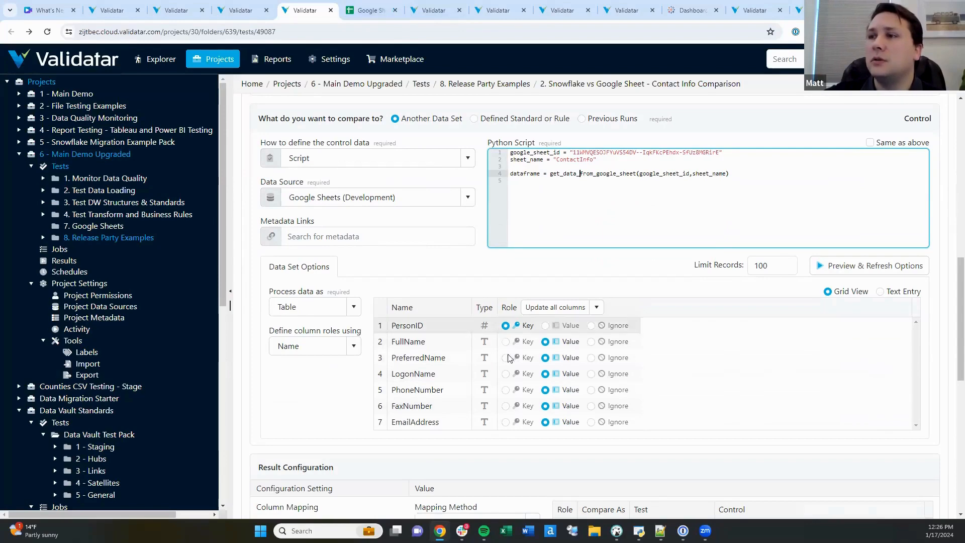
scroll(505, 421, "down", 1)
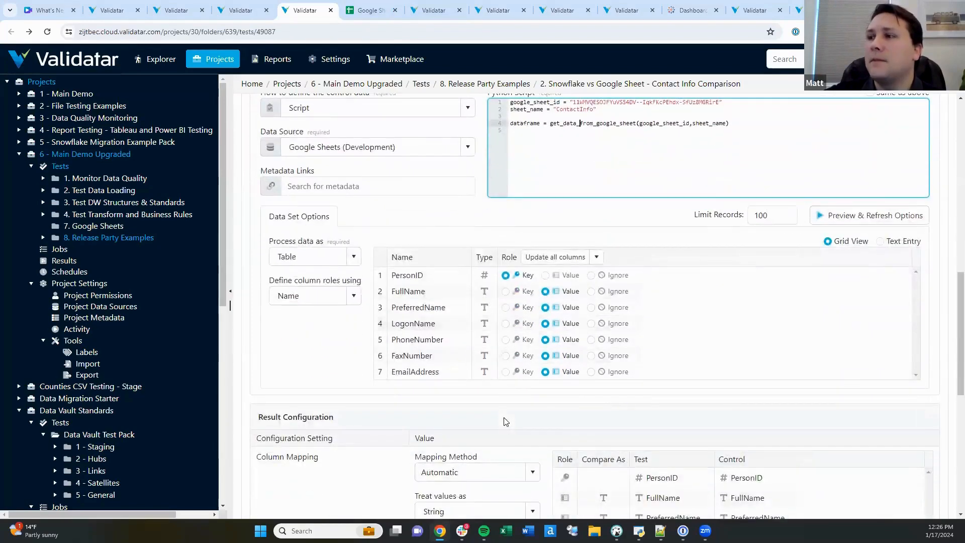
scroll(505, 422, "down", 4)
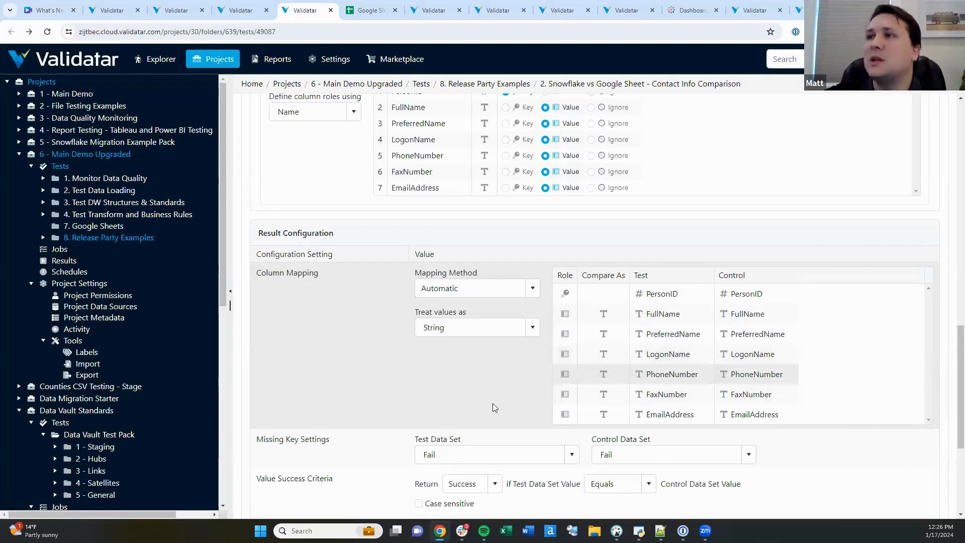
- Open the most recent run's result from the contact info comparison test's execution history
scroll(500, 409, "up", 3)
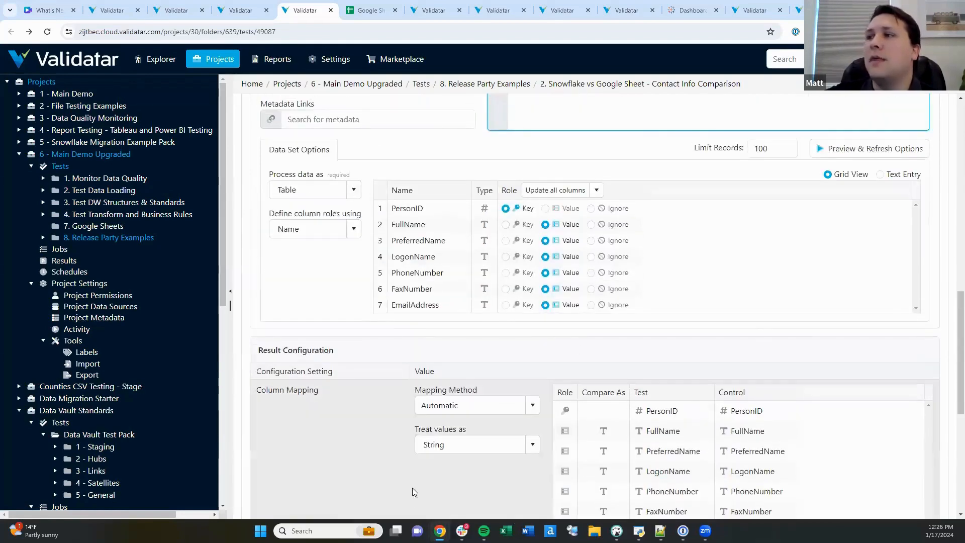
scroll(412, 491, "up", 6)
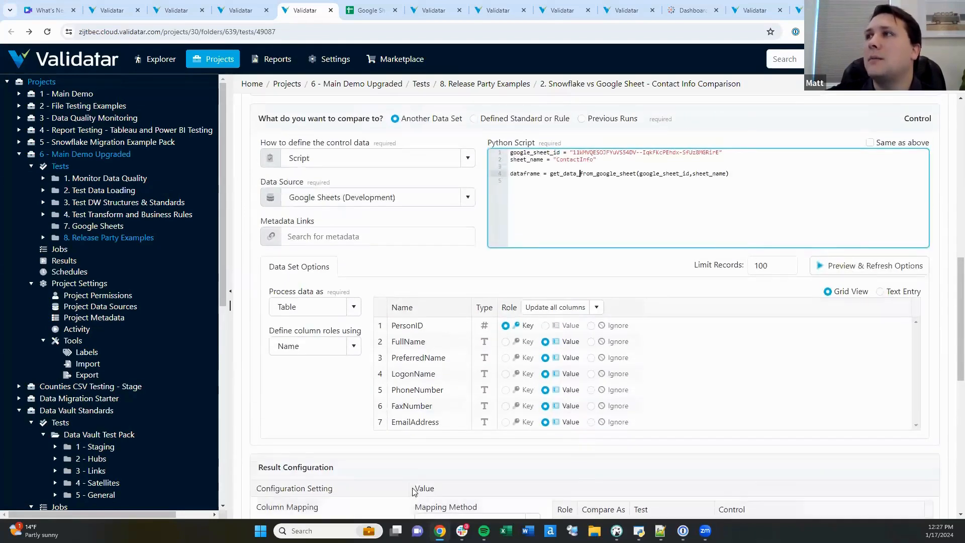
scroll(416, 496, "up", 10)
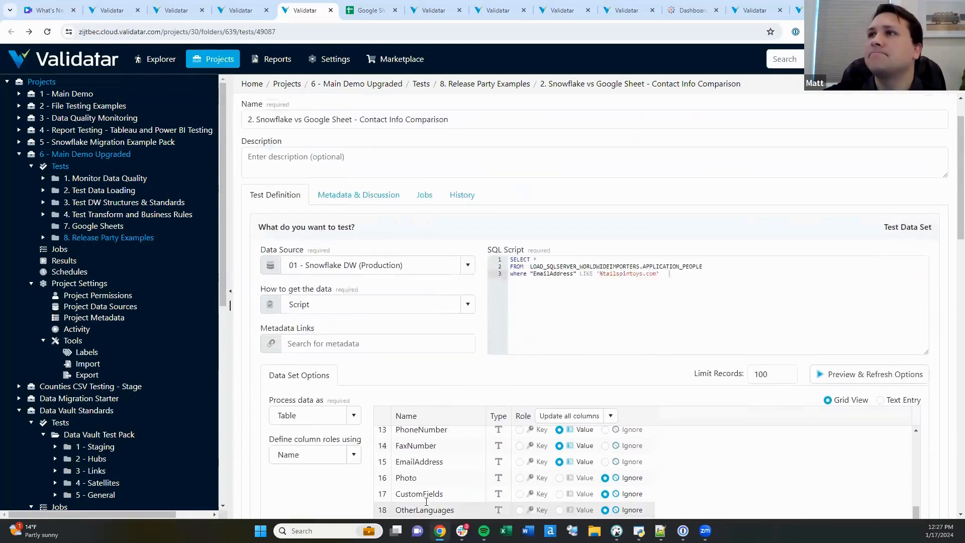
left_click(456, 246)
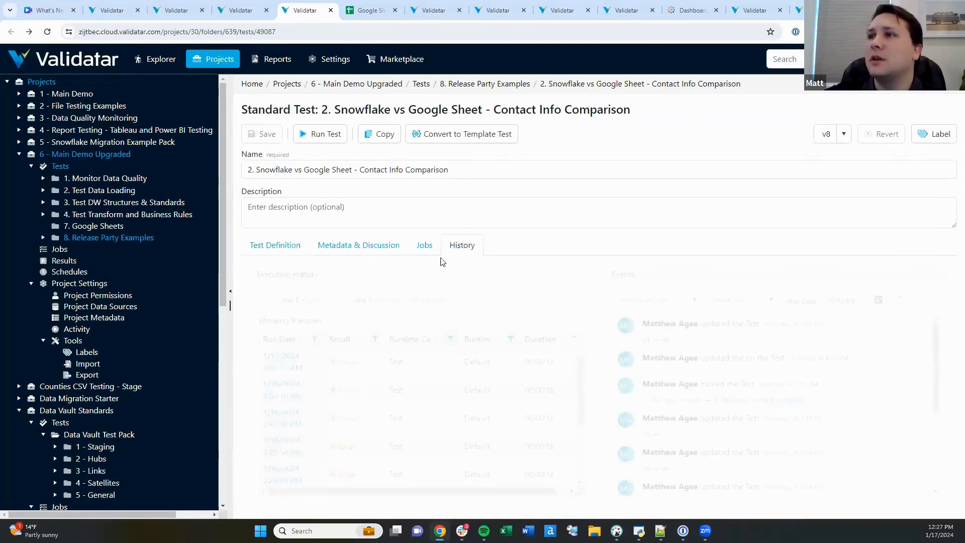
left_click(280, 367)
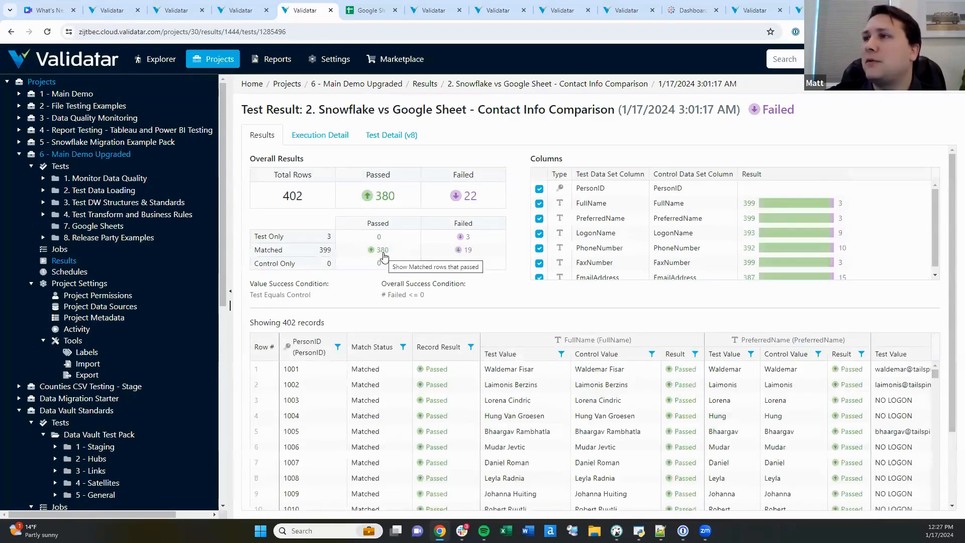
- Filter the result to failed test-only rows, then to failed matched rows, and compare their test and control values across all columns
left_click(466, 238)
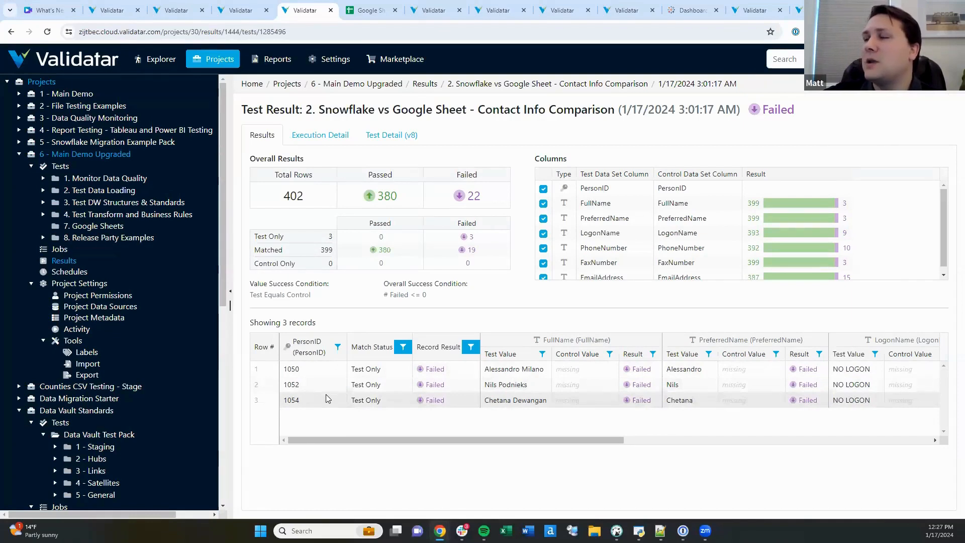
left_click(471, 252)
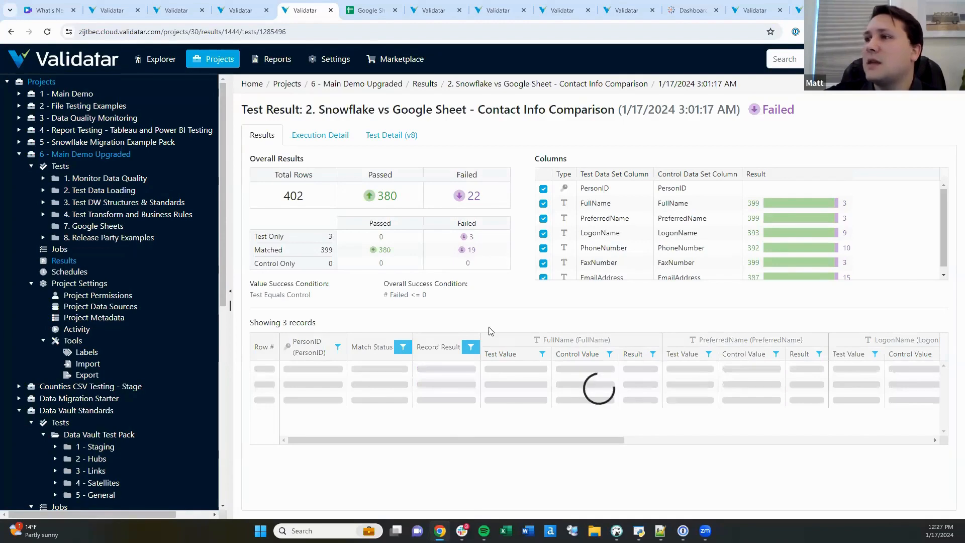
scroll(623, 455, "down", 3)
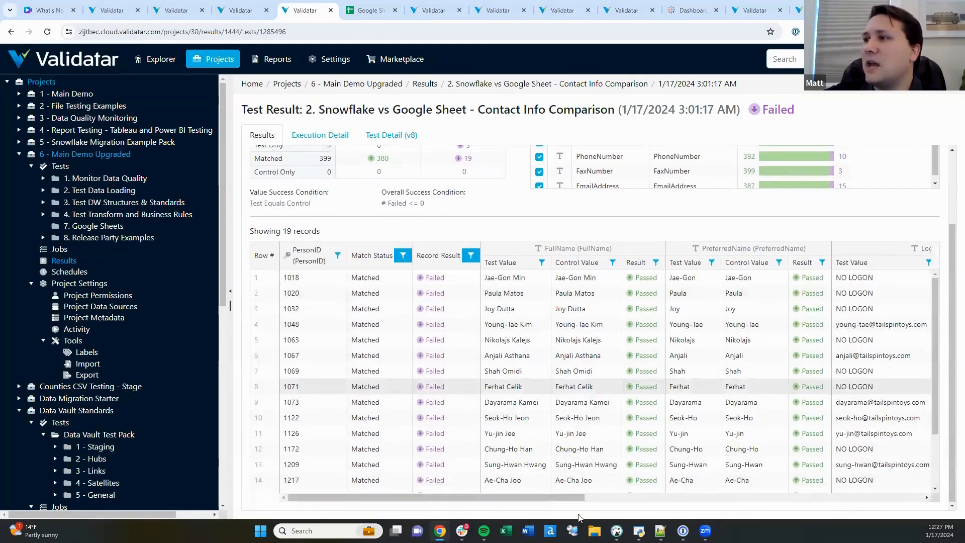
left_click_drag(577, 499, 876, 481)
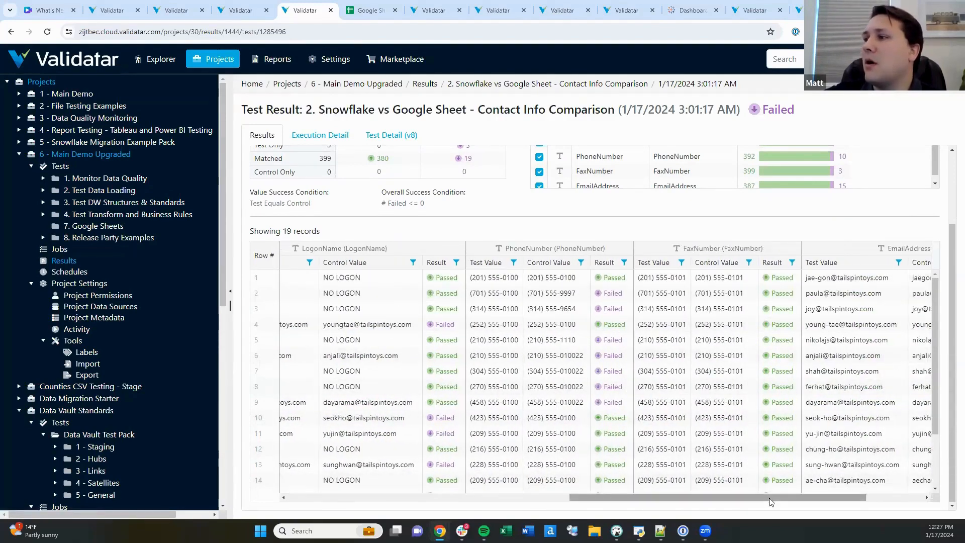
left_click_drag(769, 498, 894, 490)
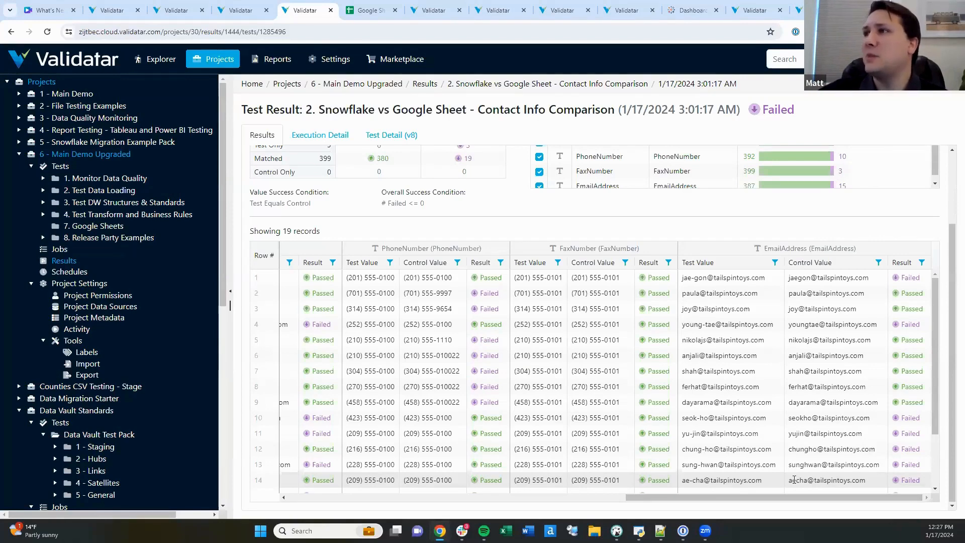
scroll(567, 228, "up", 2)
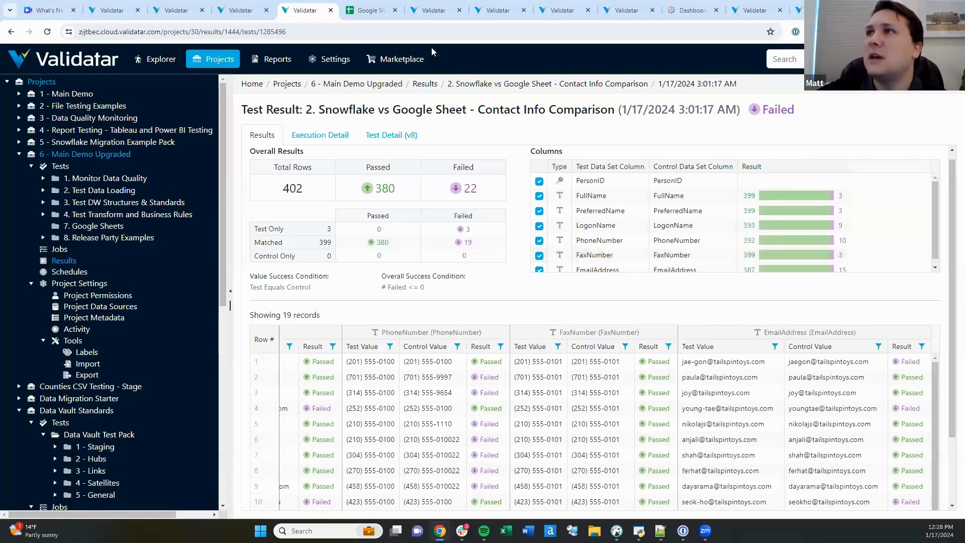
- Check the other open contact info result, then switch to the test "3. Latest Sales Order Date within last 24 Hours" and examine its SQL script
left_click(427, 14)
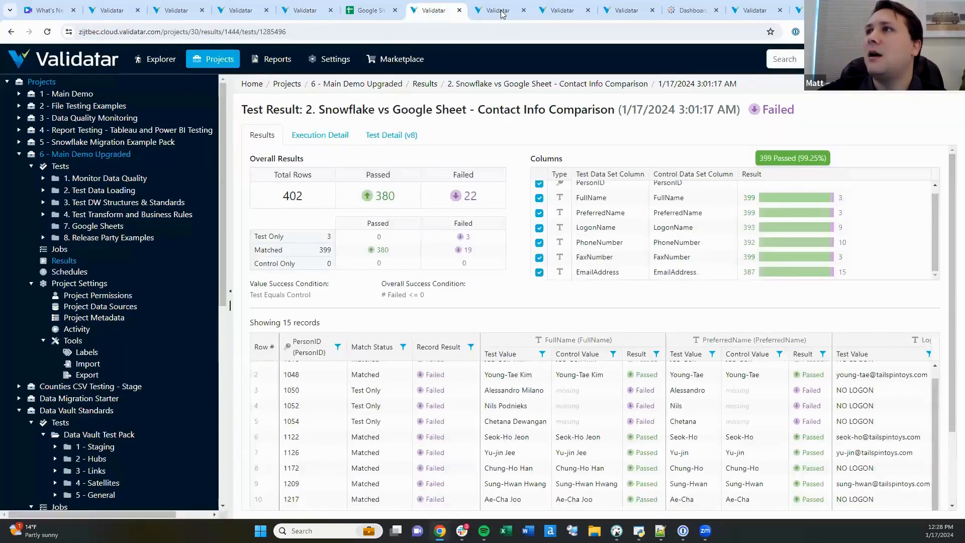
left_click(502, 14)
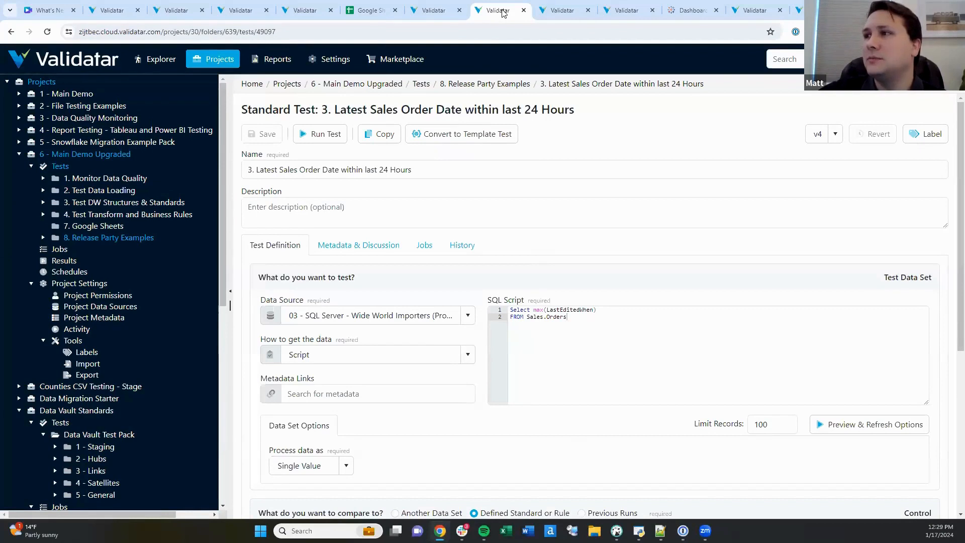
scroll(601, 350, "down", 1)
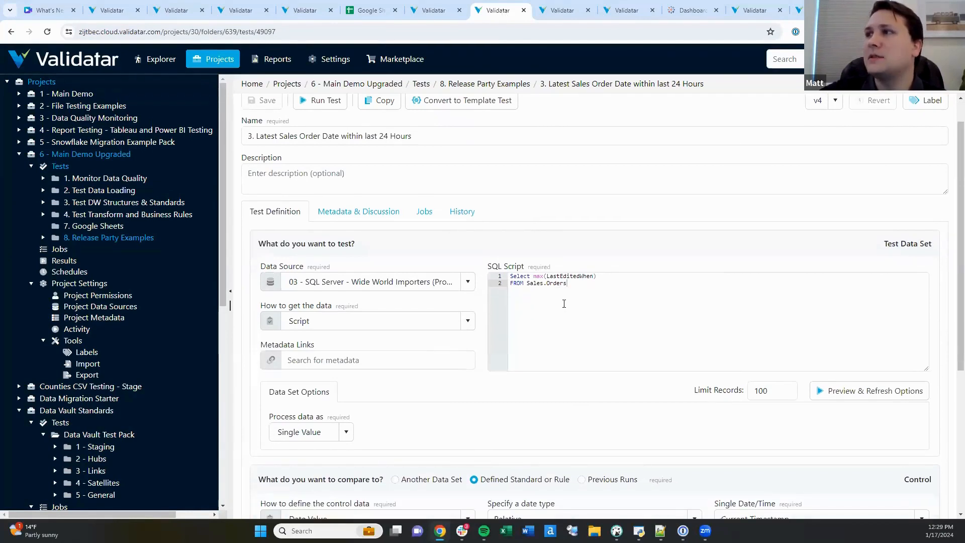
left_click(574, 294)
key("ctrl+a")
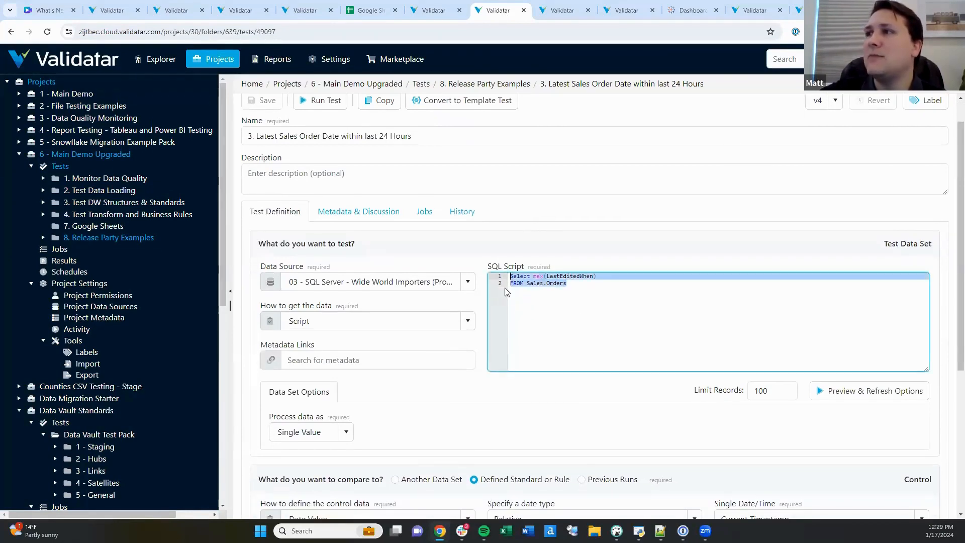
left_click(567, 286)
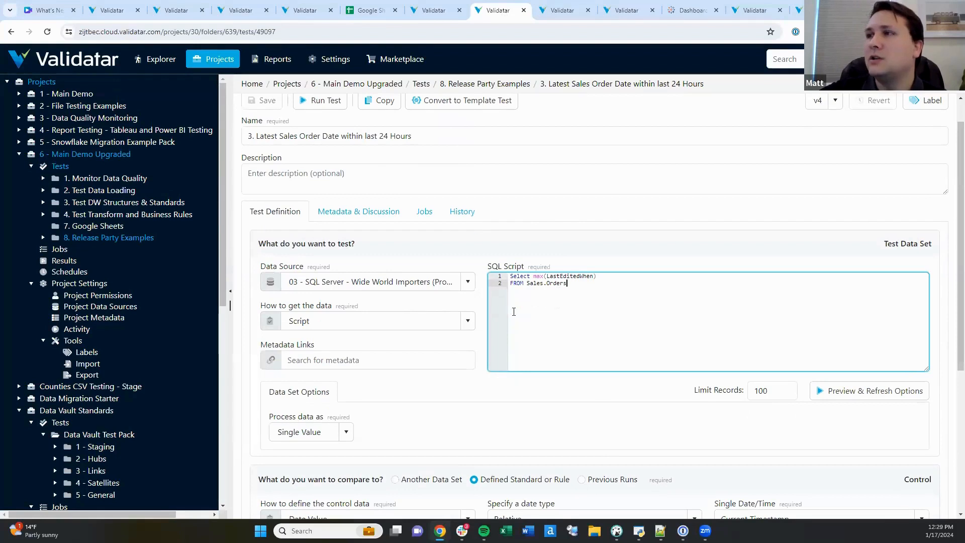
left_click_drag(583, 306, 474, 269)
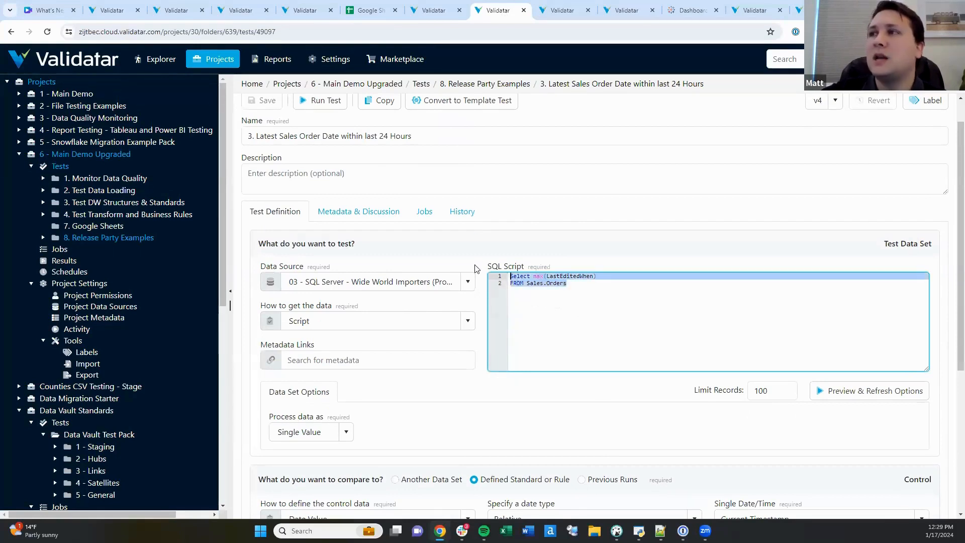
- Preview the single value returned by the sales order test's SQL script
scroll(507, 290, "down", 1)
scroll(507, 290, "down", 1)
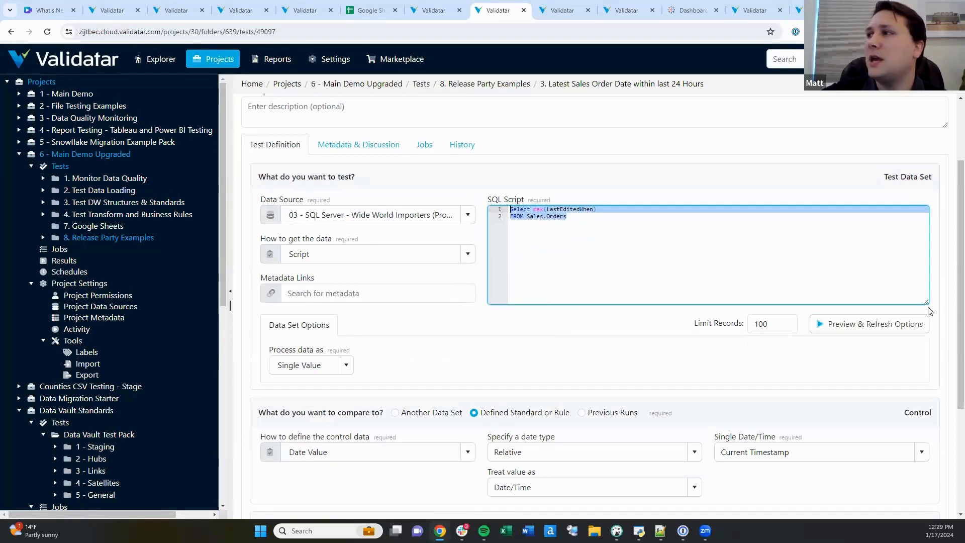
left_click(910, 324)
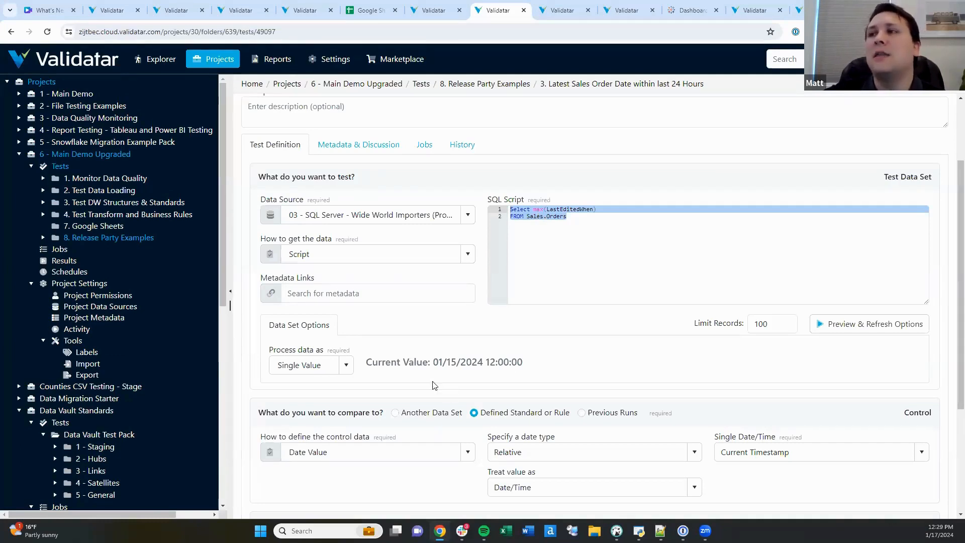
- Examine the sales order test's control date value settings, value success criteria and comparison method
scroll(465, 388, "down", 1)
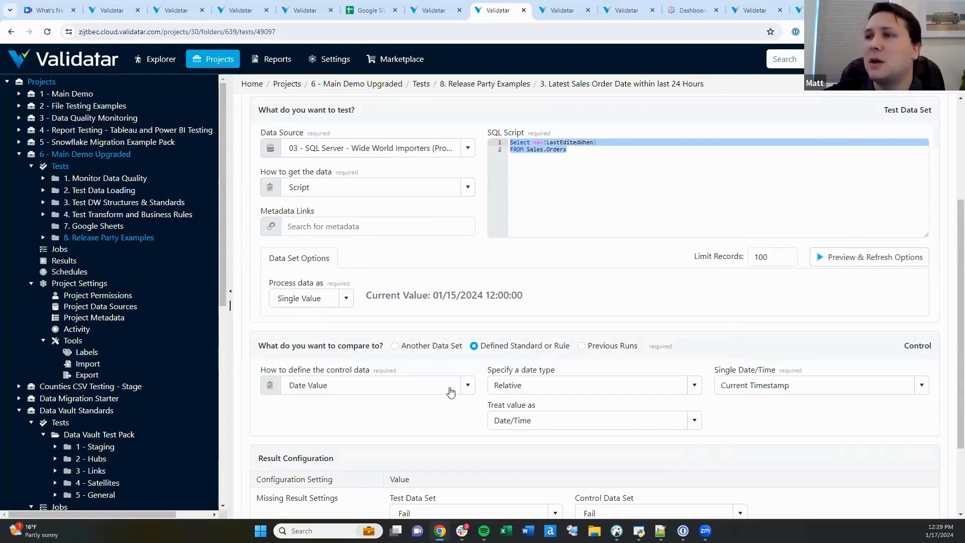
scroll(467, 410, "down", 1)
scroll(467, 409, "down", 3)
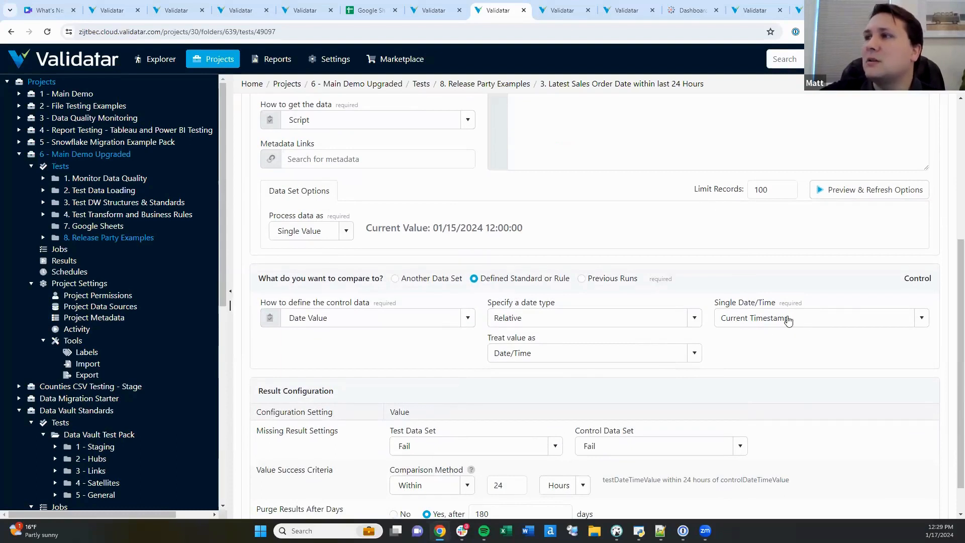
scroll(786, 319, "down", 2)
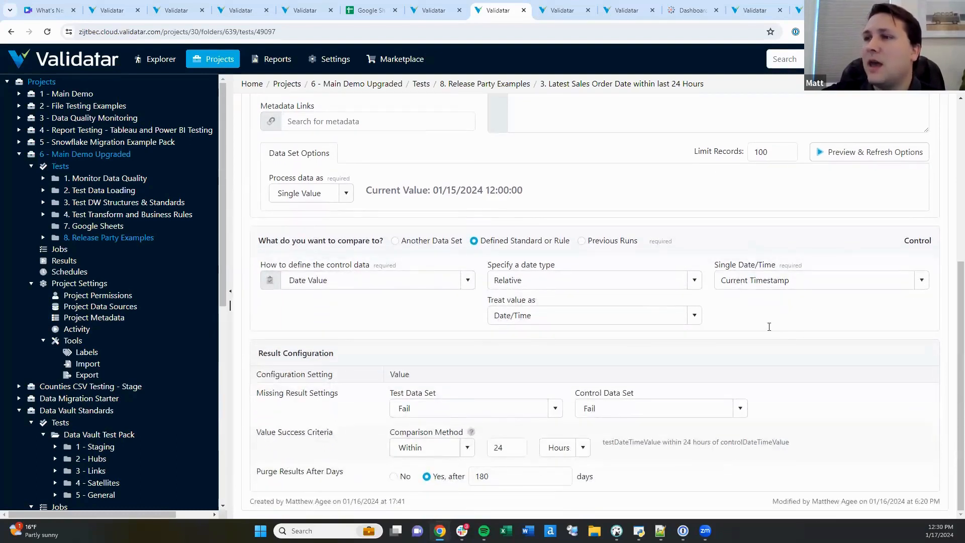
mouse_move(439, 455)
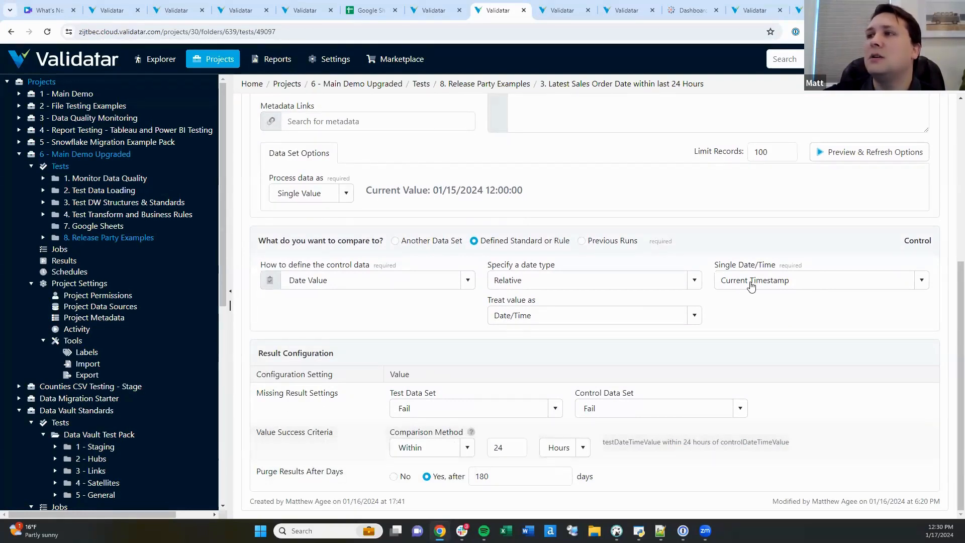
- Run the test "3. Latest Sales Order Date within last 24 Hours", review its test and control values, and close the result
scroll(751, 297, "up", 5)
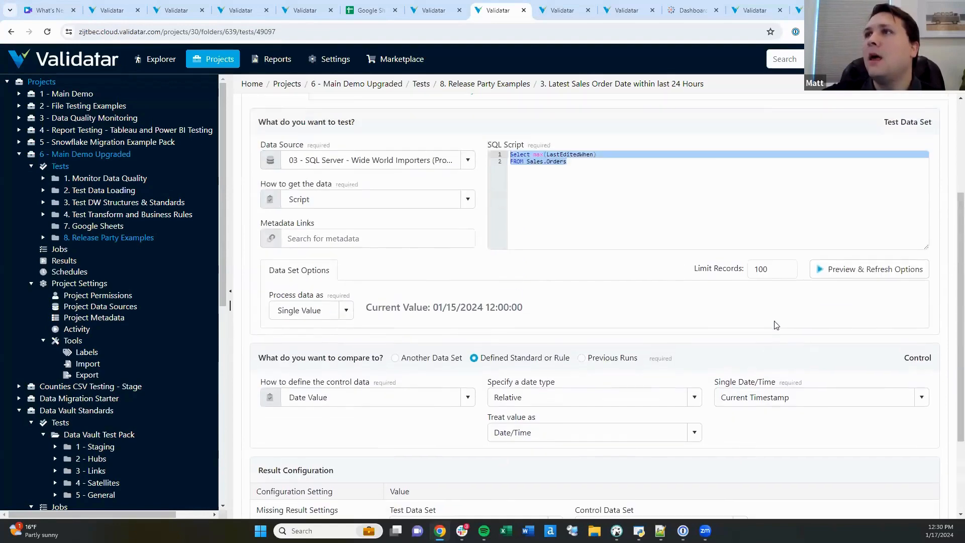
left_click(333, 99)
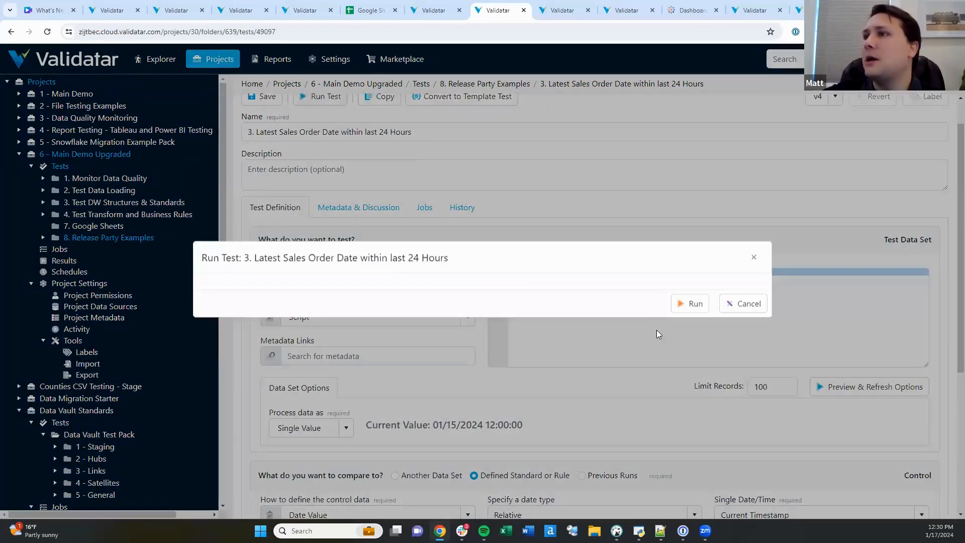
left_click(692, 325)
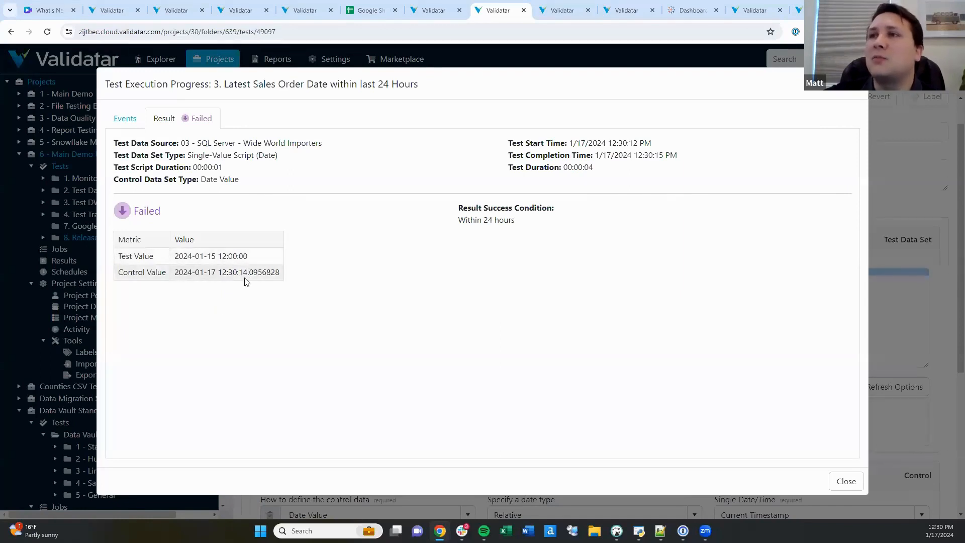
left_click_drag(218, 272, 253, 273)
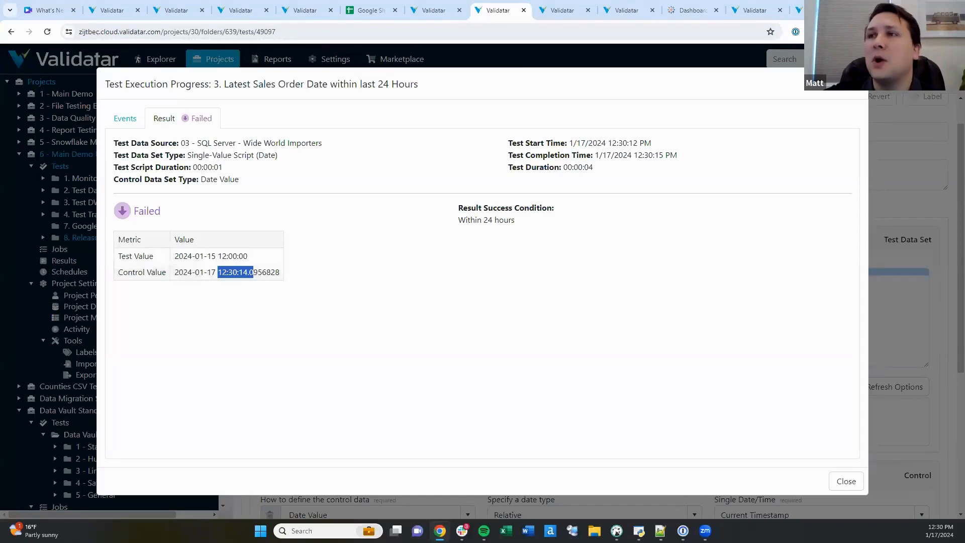
key("Escape")
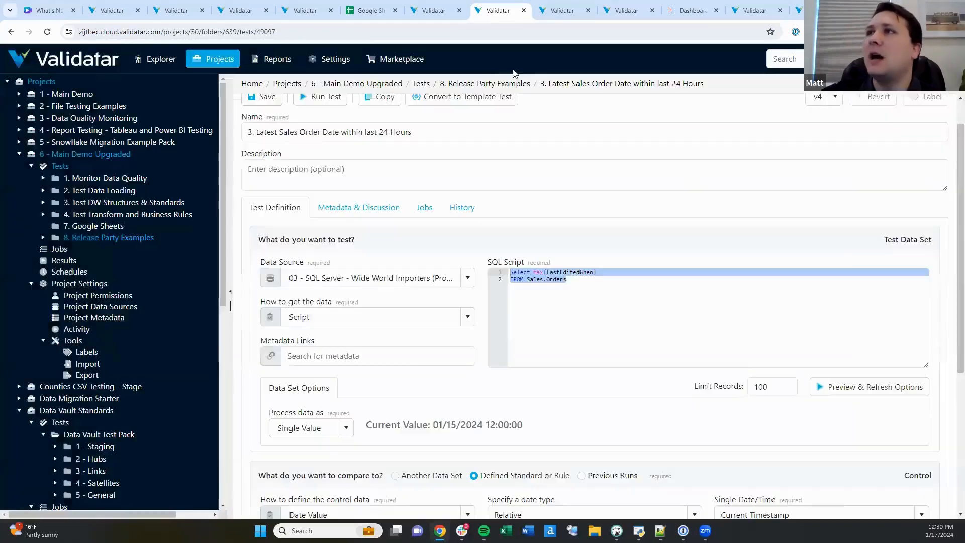
- Switch to the test "4. Cold Room Sample within last 48 Hours for Each Room"
key("ctrl+Tab")
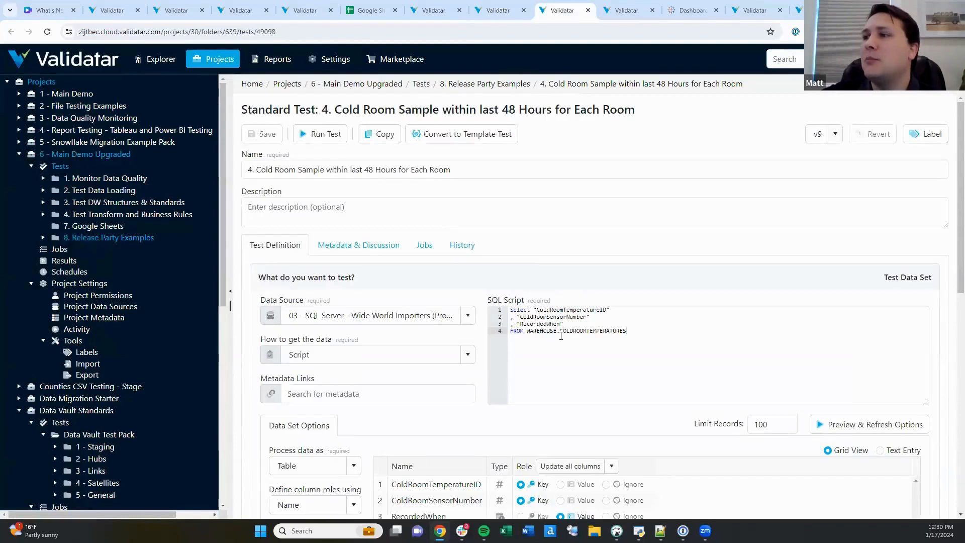
- Run the test "4. Cold Room Sample within last 48 Hours for Each Room" with results sent to screen, review the records, and close the result
scroll(555, 299, "down", 1)
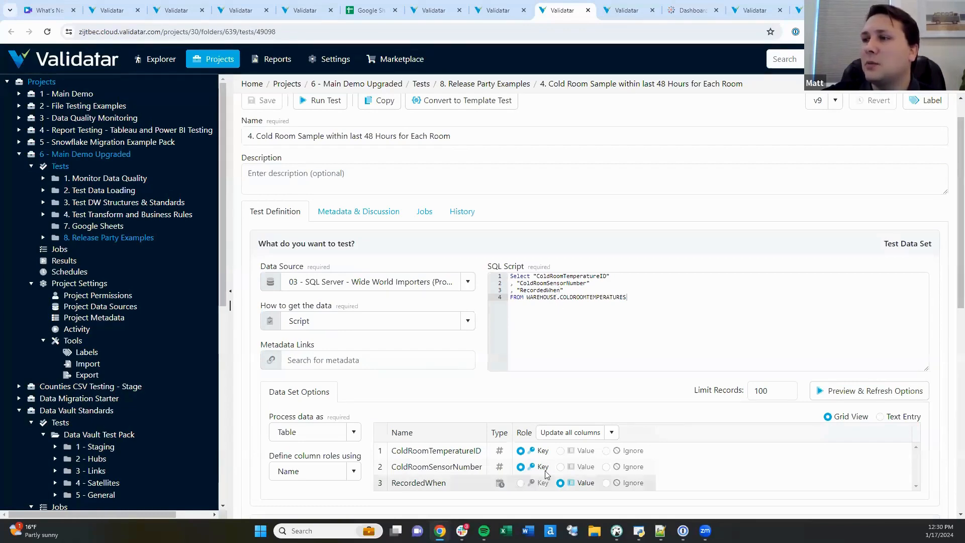
left_click(319, 100)
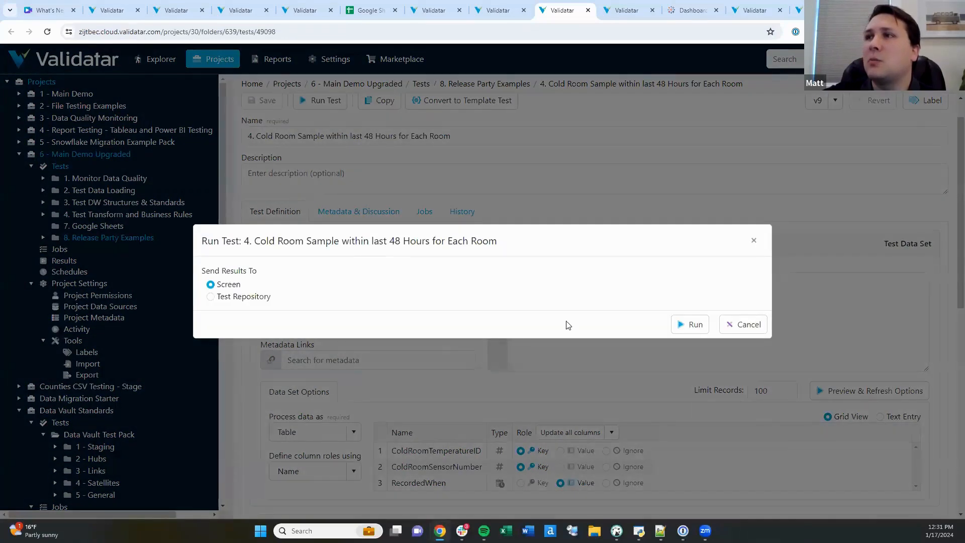
left_click(688, 320)
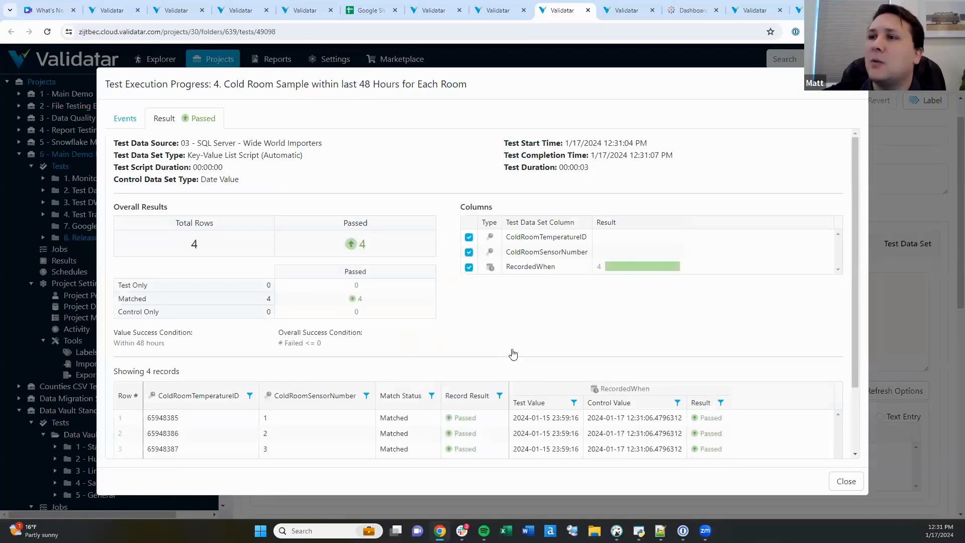
scroll(276, 376, "down", 1)
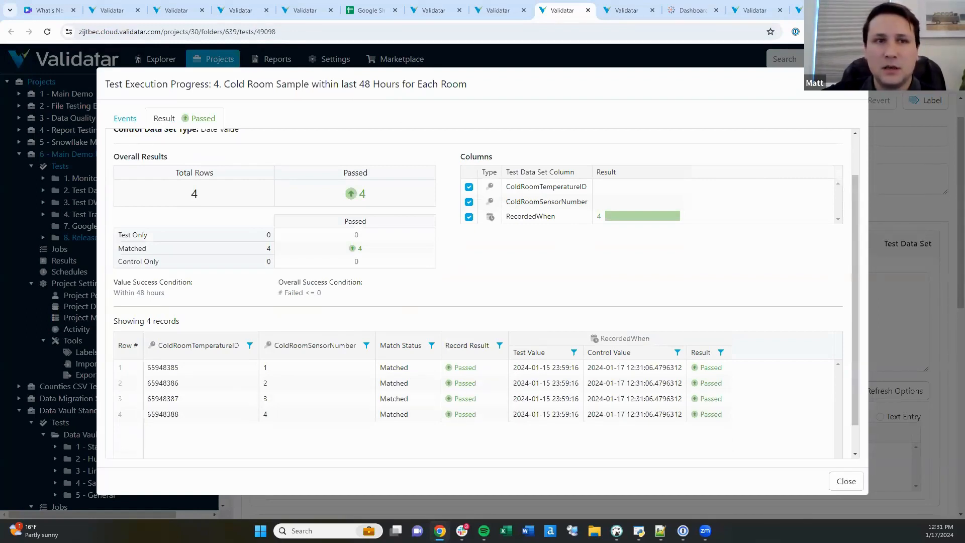
left_click(846, 481)
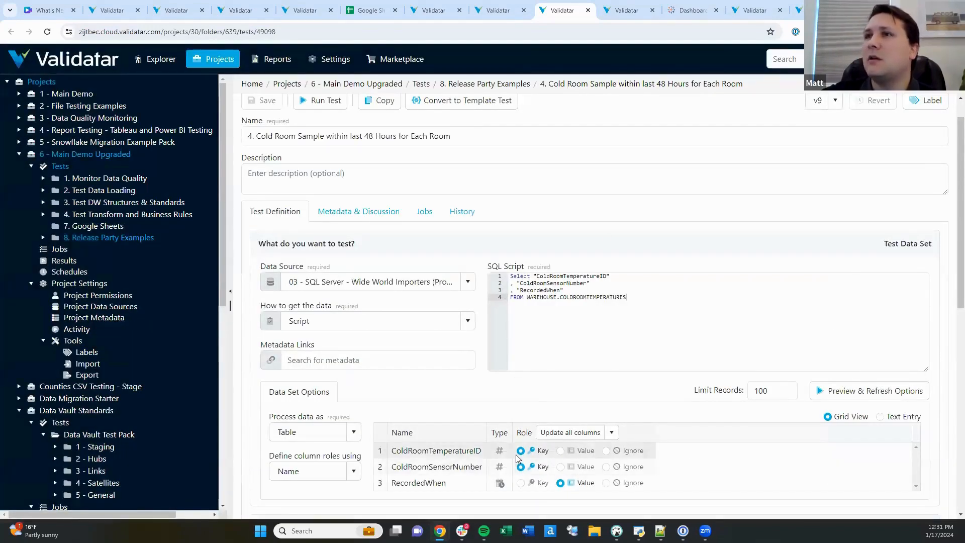
- Examine the cold room test's control date settings, including the available value types and single date/time options
scroll(516, 458, "up", 1)
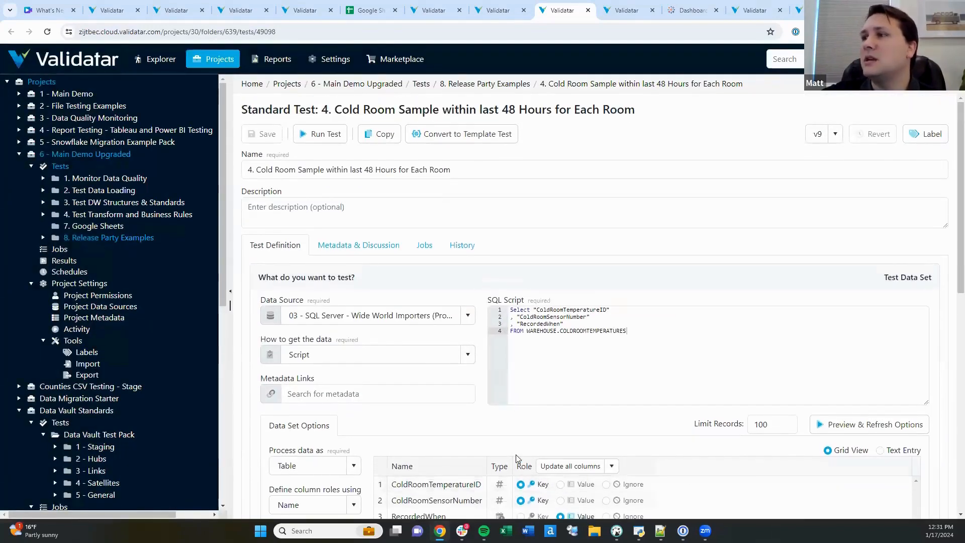
scroll(516, 457, "down", 2)
scroll(516, 457, "down", 2)
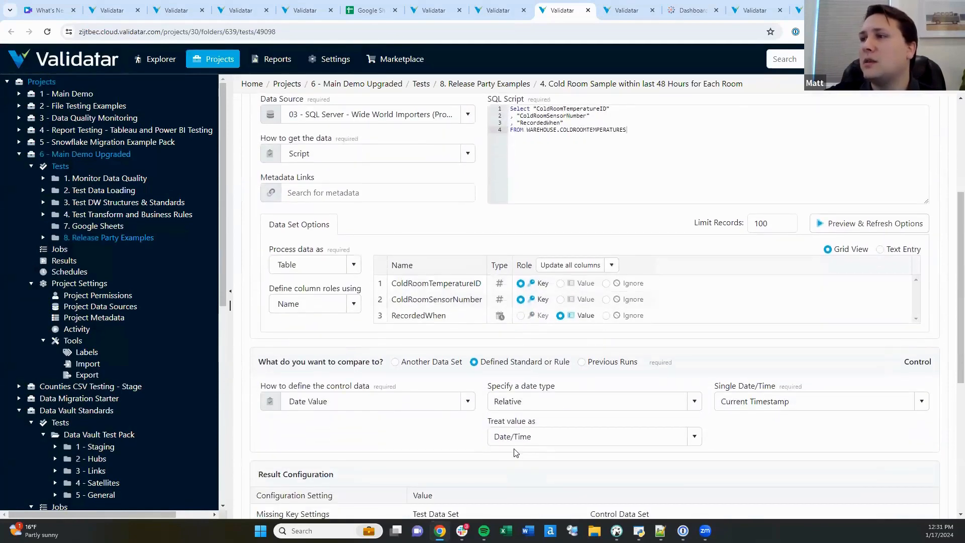
left_click(515, 441)
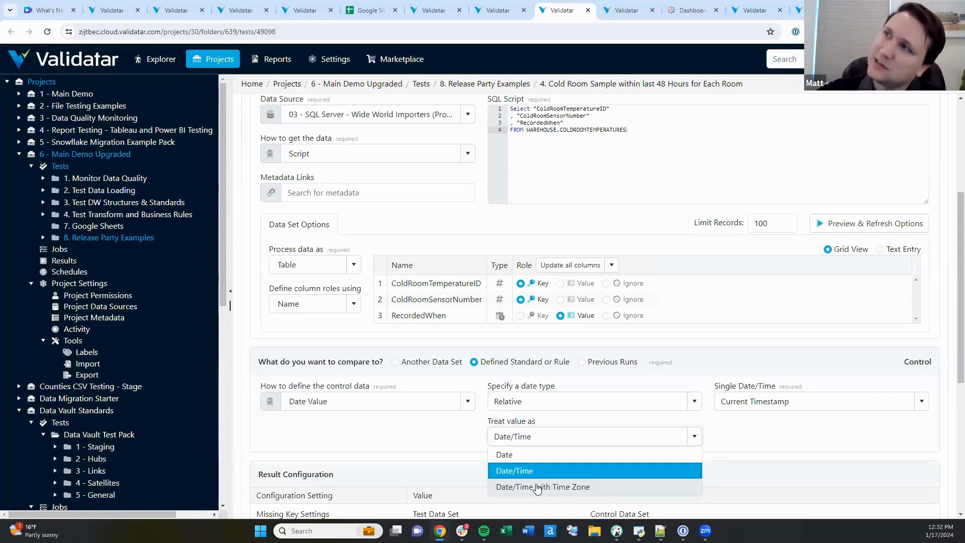
left_click(749, 451)
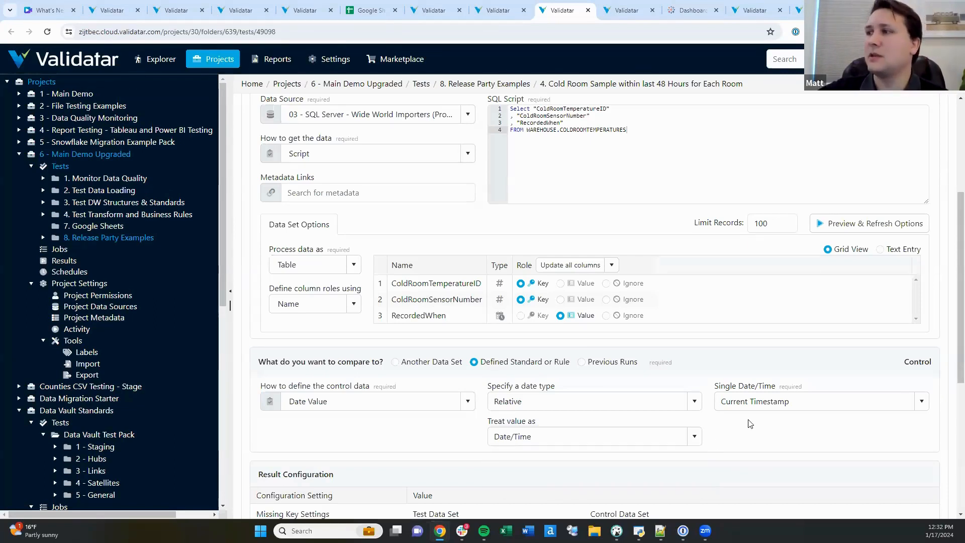
left_click(756, 407)
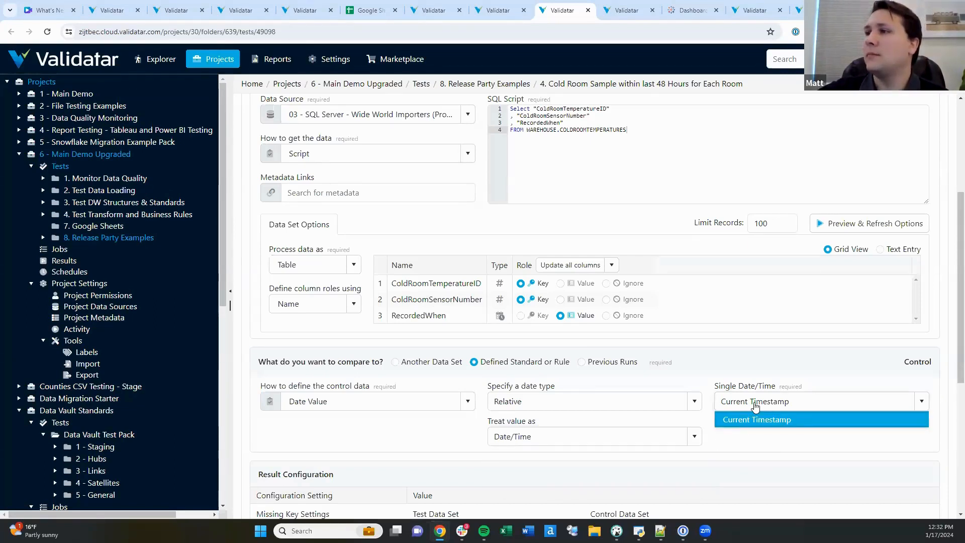
- Define the cold room test's control data as a Date Range with the Relative range type
left_click(439, 401)
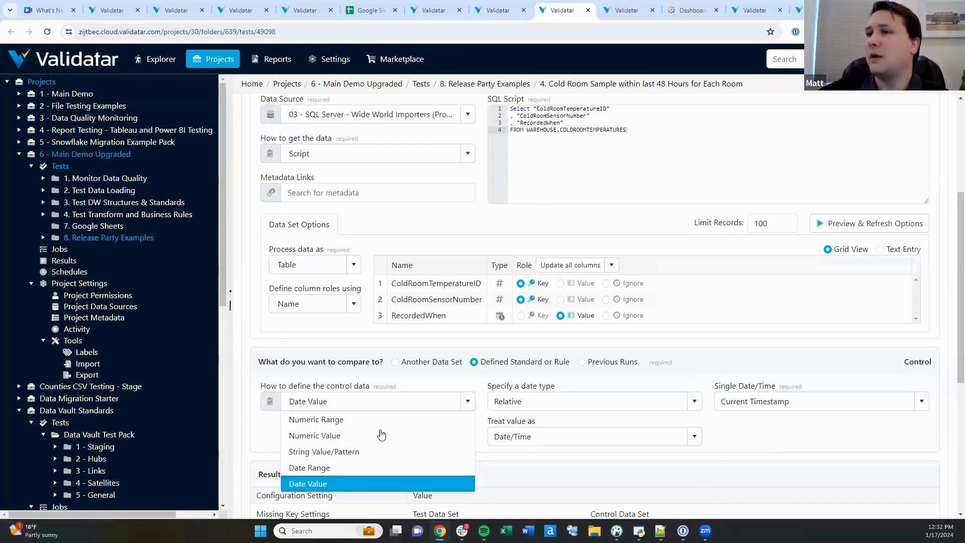
left_click(325, 467)
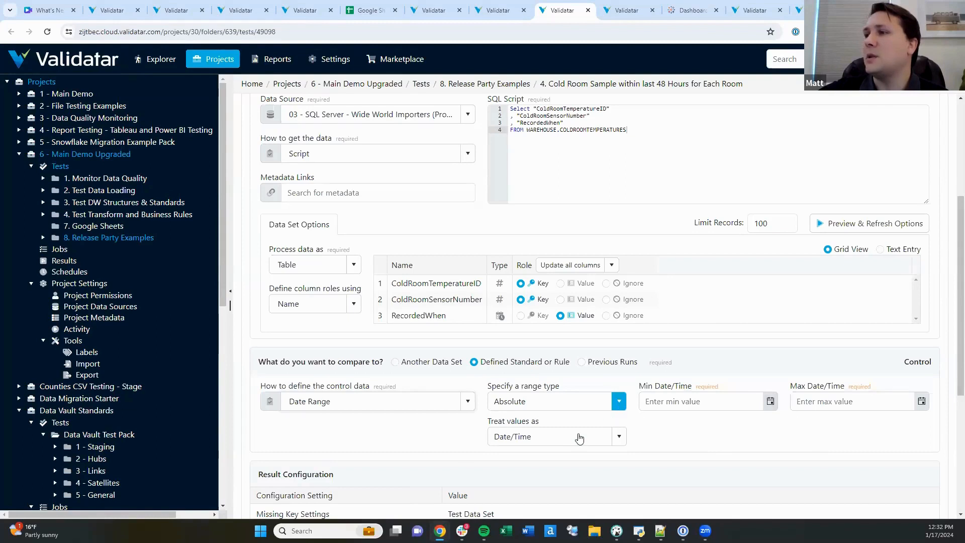
left_click(619, 401)
left_click(546, 437)
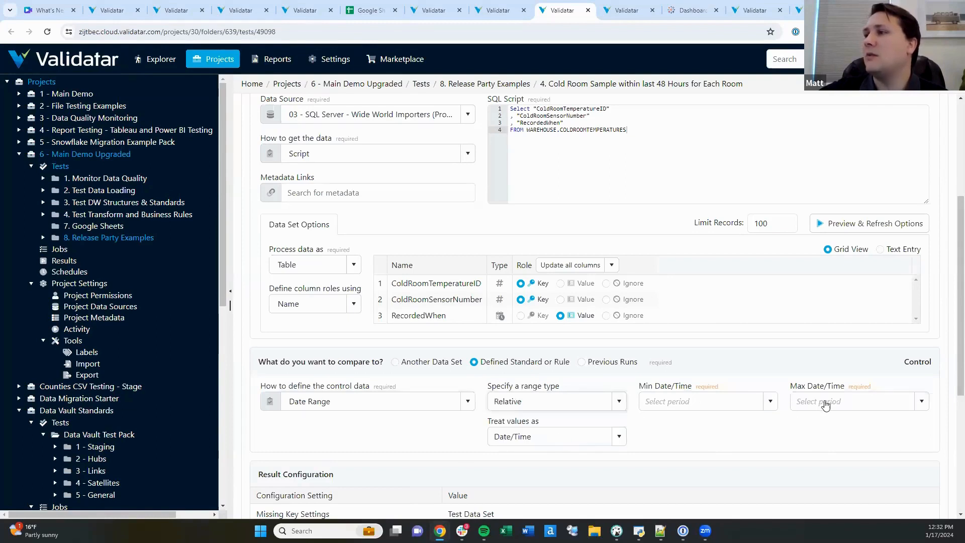
- Set the control range's minimum period to "X weeks before" and its maximum to "X hours after", leaving both offsets empty
left_click(770, 401)
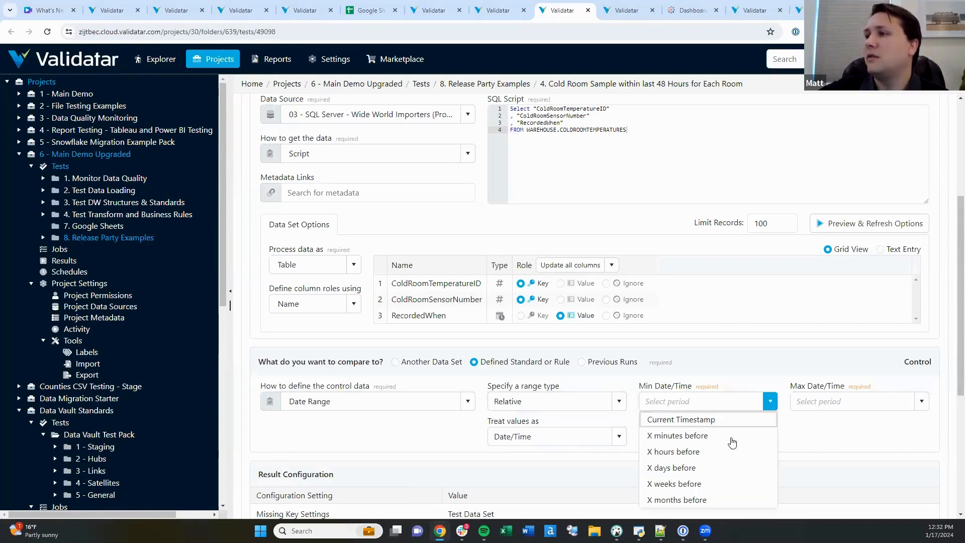
left_click(679, 485)
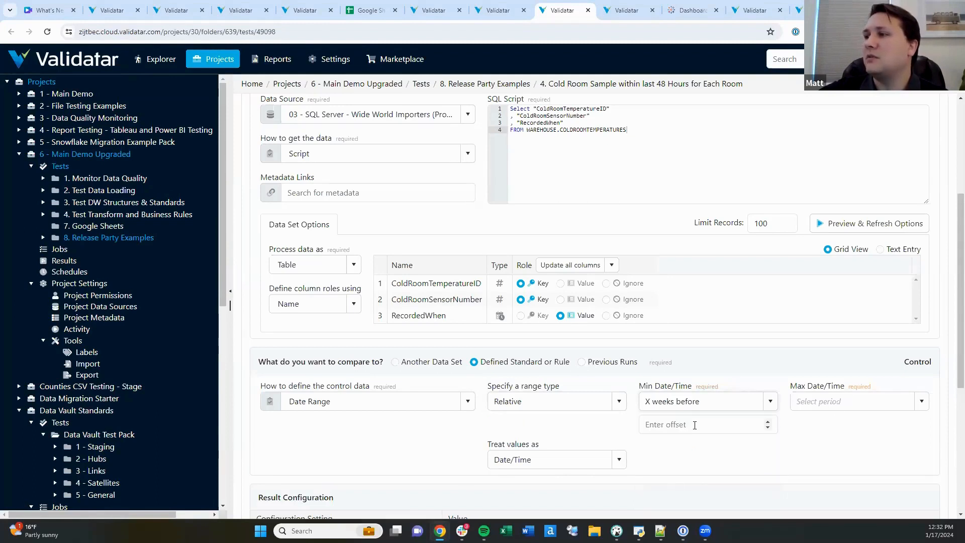
left_click(694, 425)
left_click(866, 400)
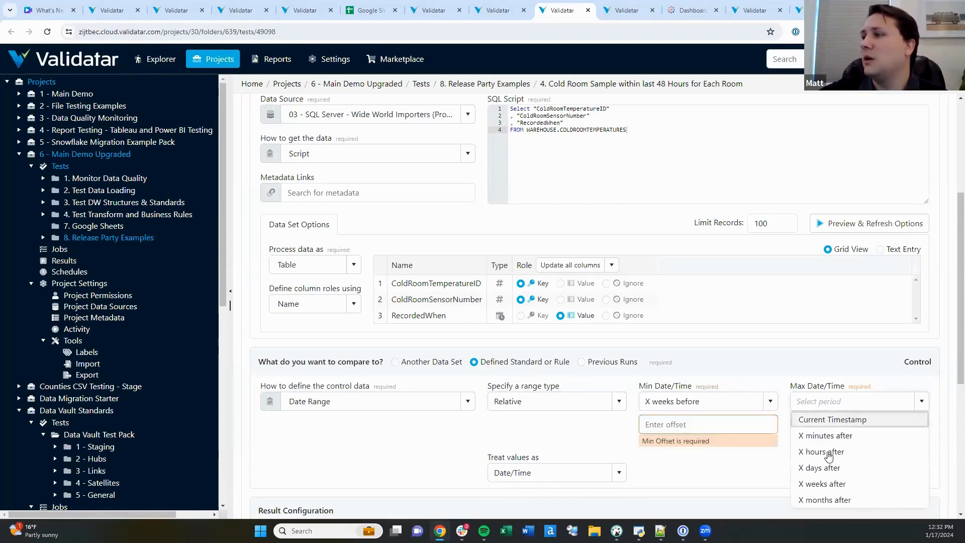
left_click(836, 453)
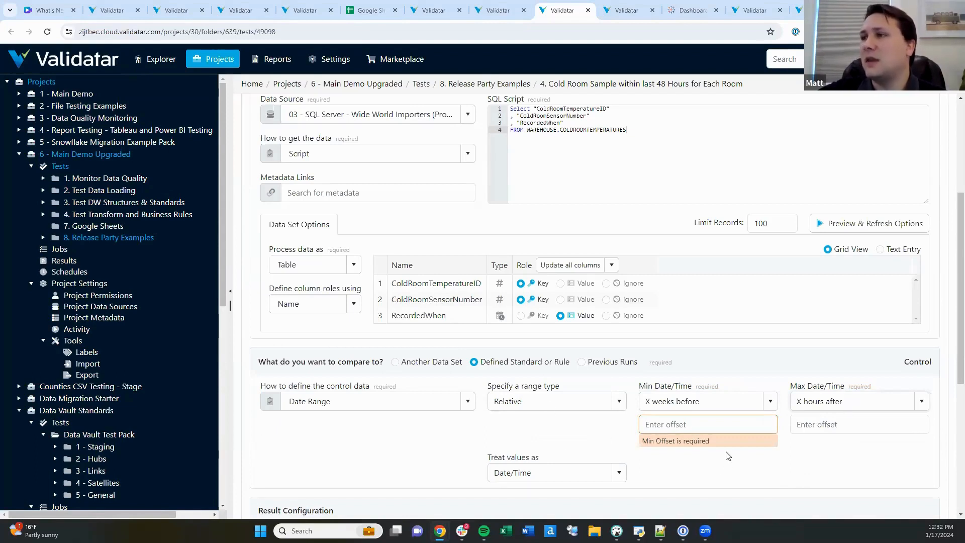
scroll(727, 456, "down", 1)
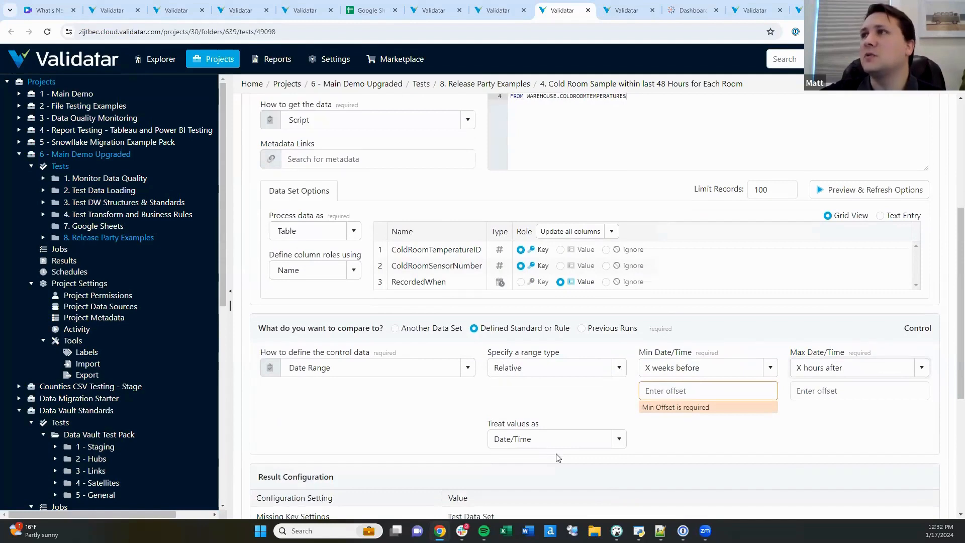
scroll(556, 459, "up", 5)
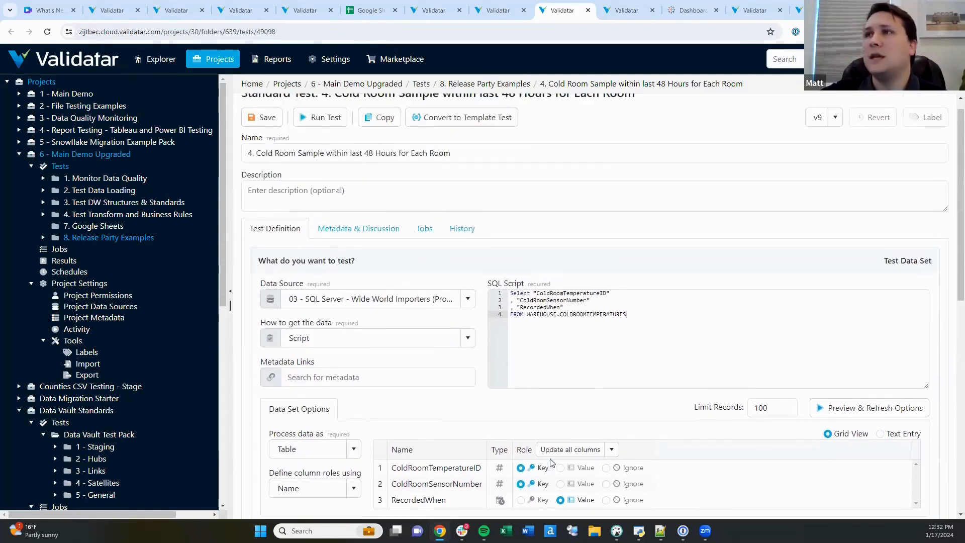
scroll(552, 462, "up", 1)
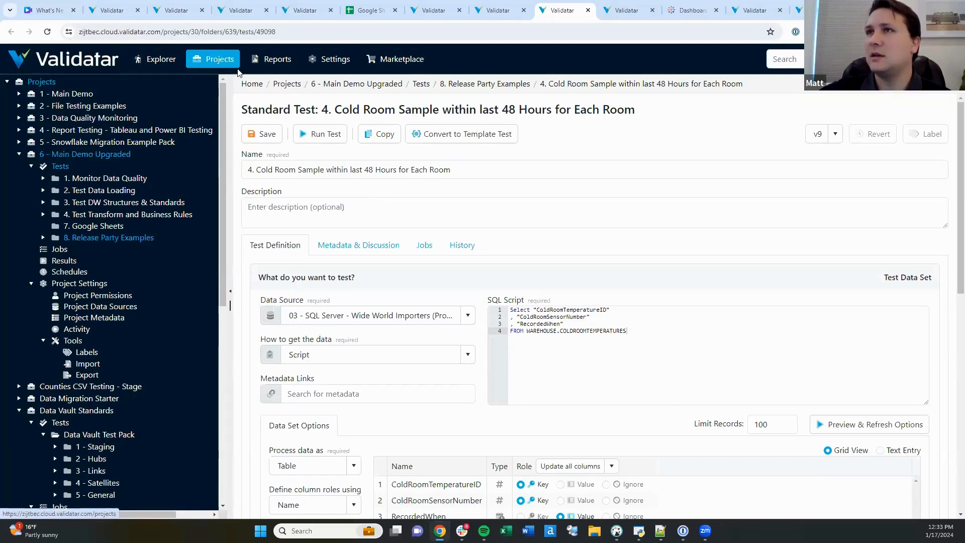
- Switch to the "What's New with Validatar 2023.3" presentation in Canva and present page 10 in full screen
left_click(52, 9)
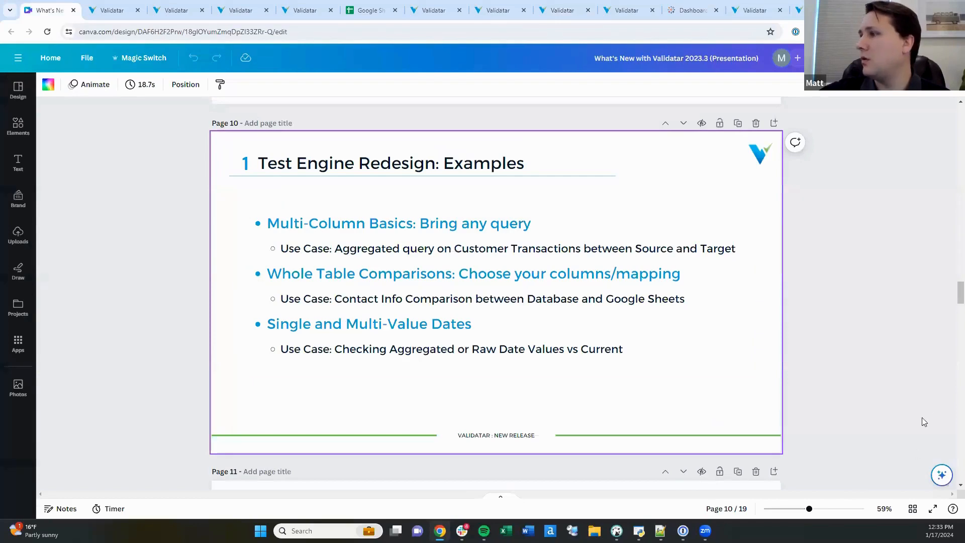
left_click(933, 514)
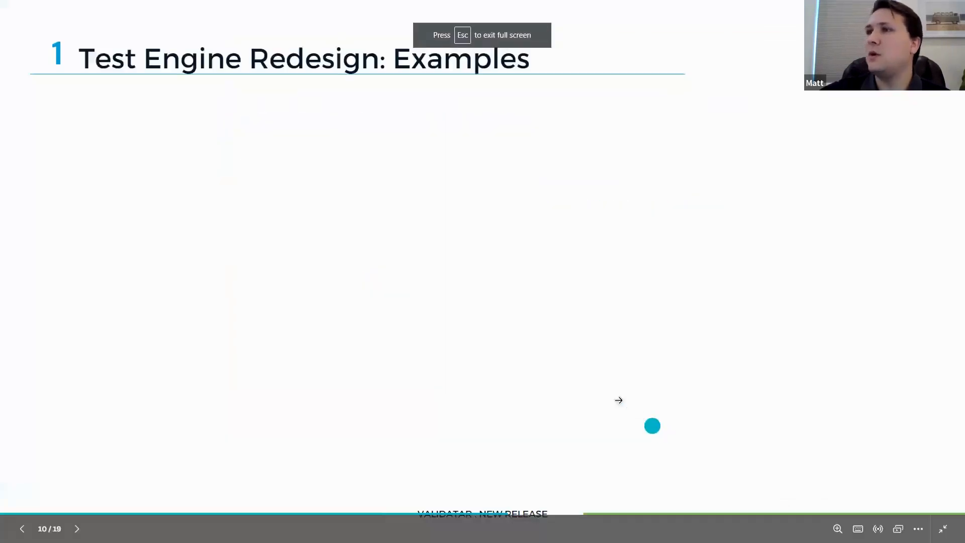
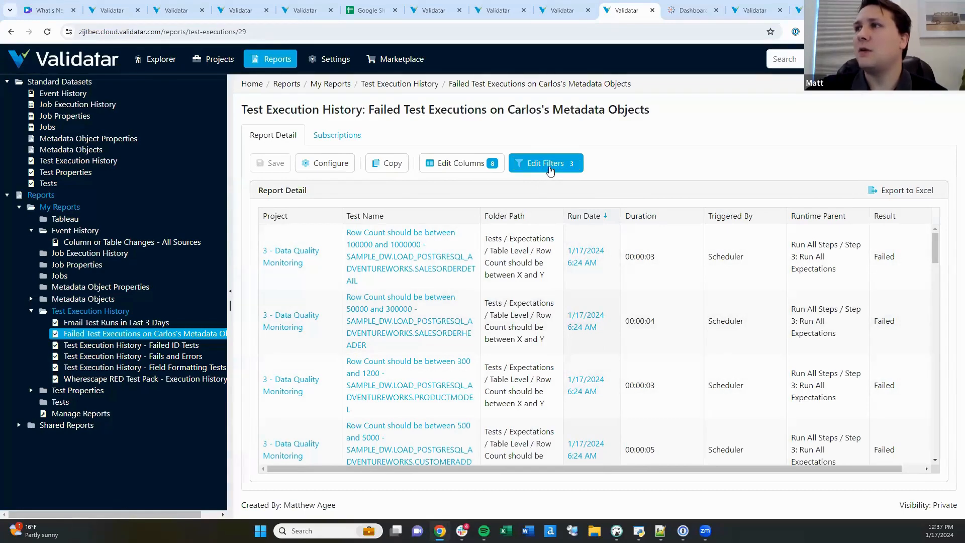
- Examine the failed test executions report's filters and its Metadata Object Properties subfilters, and apply them without changes
left_click(549, 165)
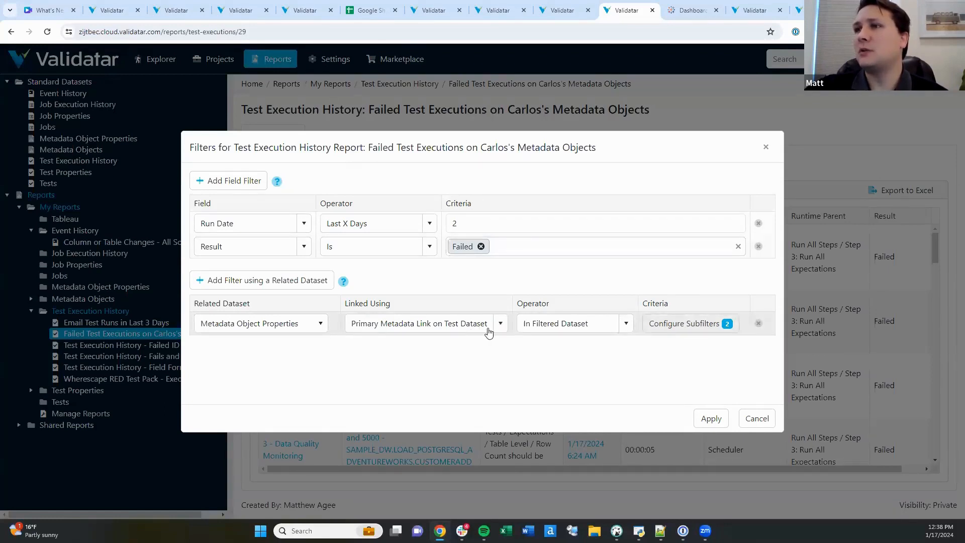
left_click(669, 325)
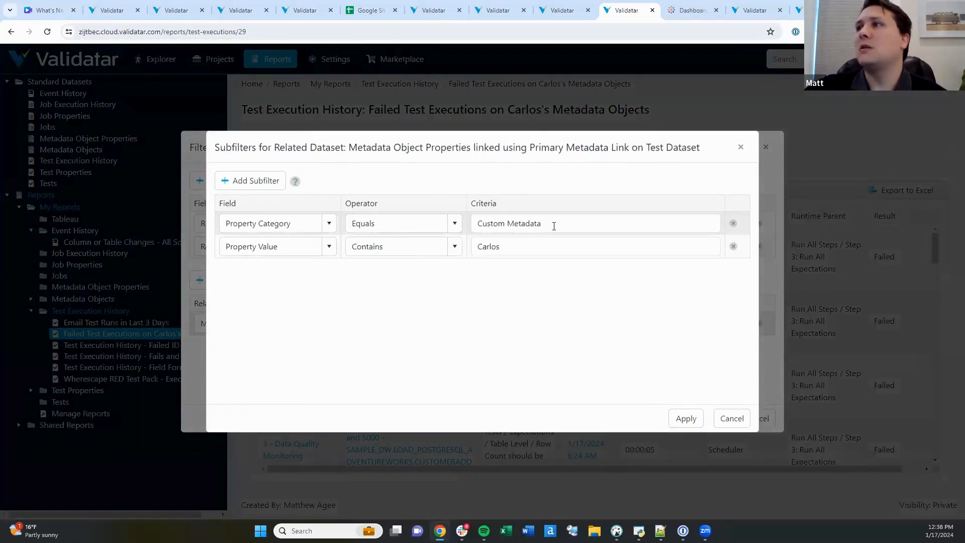
triple_click(528, 226)
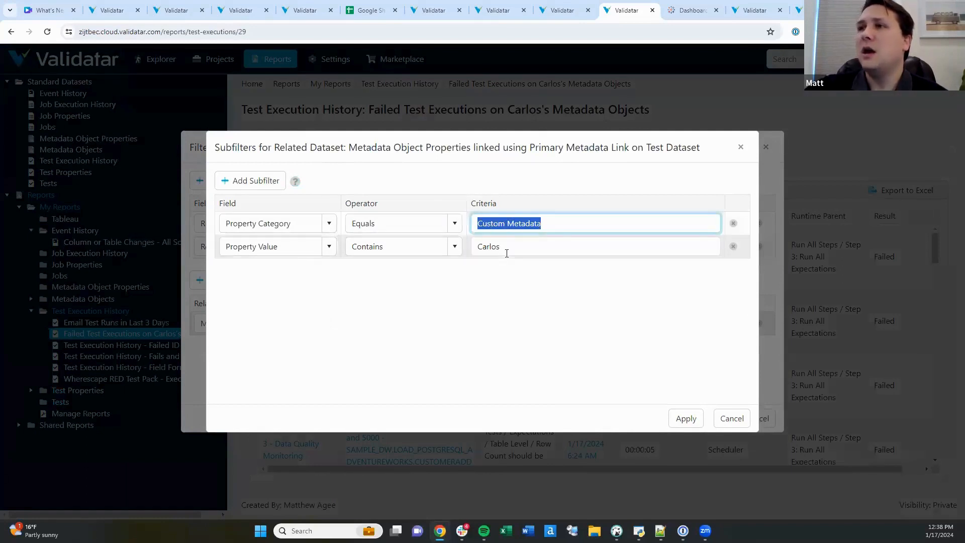
double_click(480, 251)
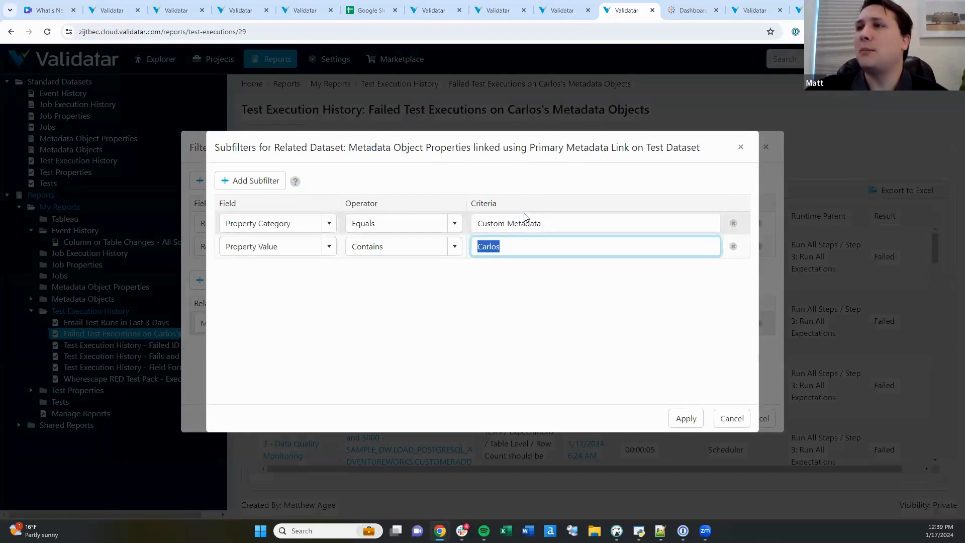
left_click(508, 245)
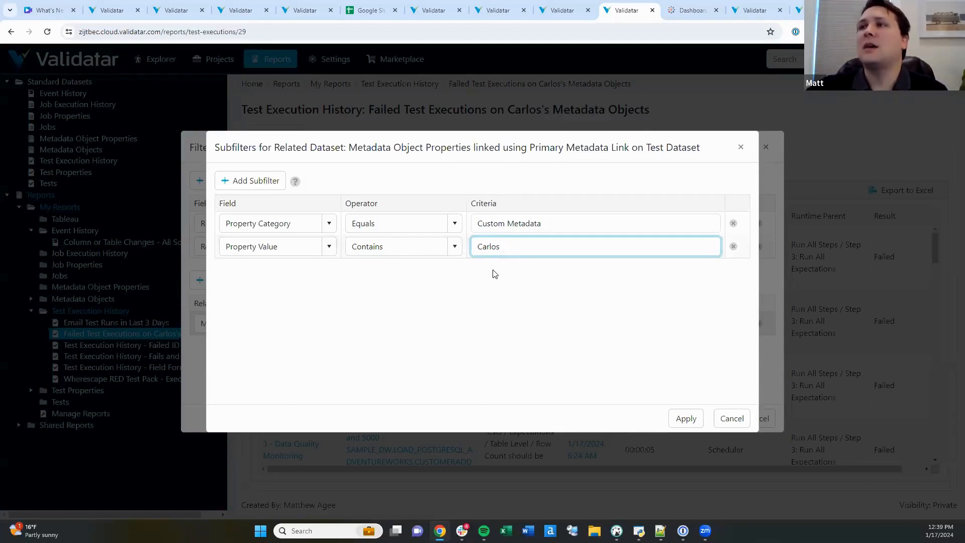
left_click(686, 419)
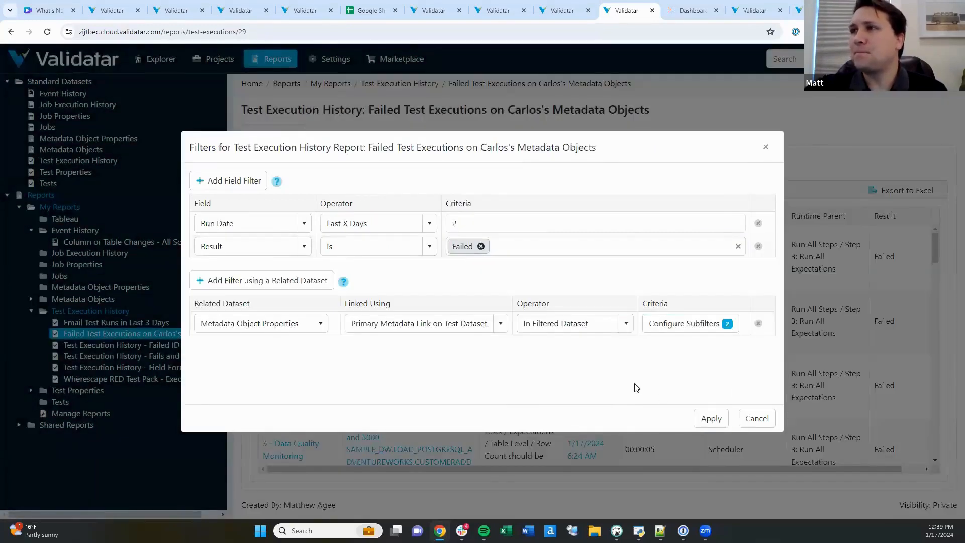
left_click(709, 420)
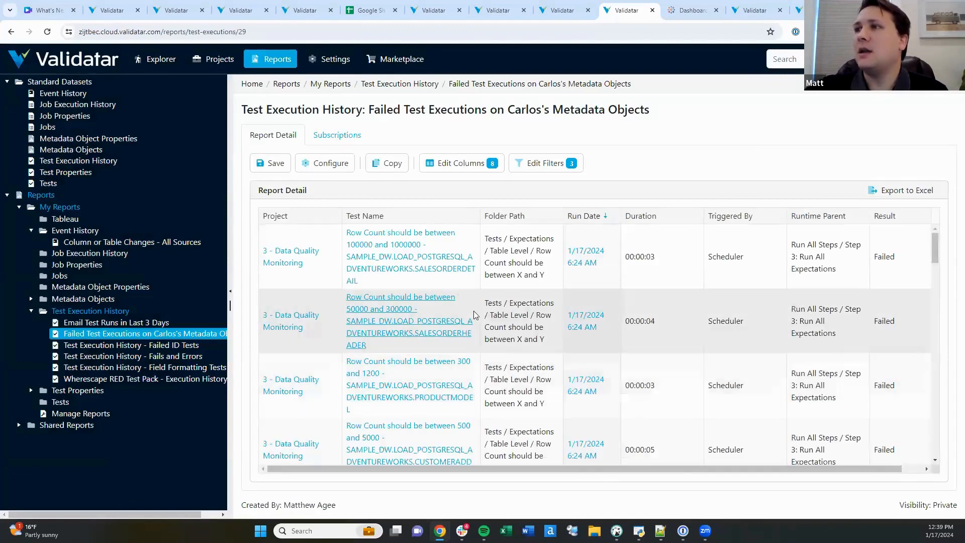
- Browse the report's failed test executions and open the 500 to 5000 row count test for the CUSTOMERADDRESS table
scroll(492, 327, "down", 2)
scroll(492, 327, "down", 3)
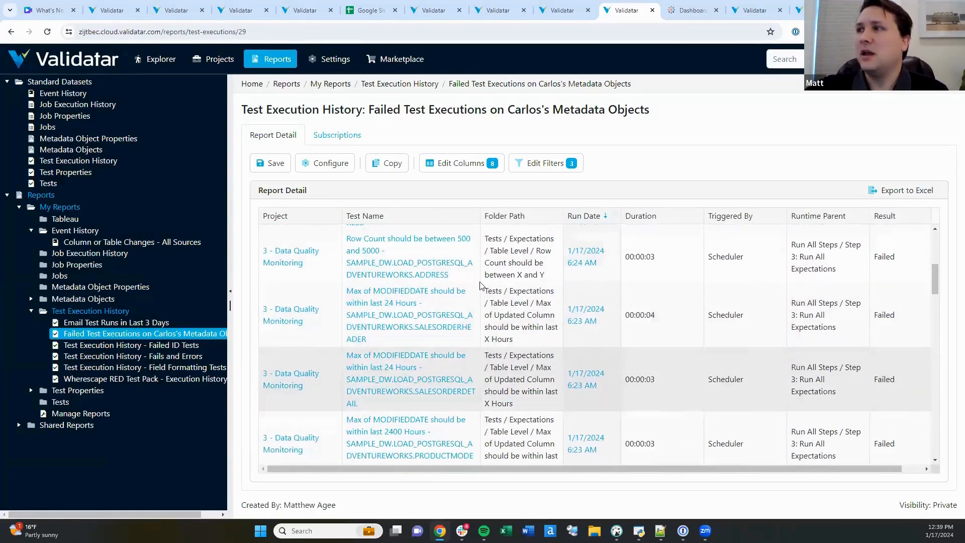
scroll(430, 386, "down", 1)
scroll(430, 387, "up", 4)
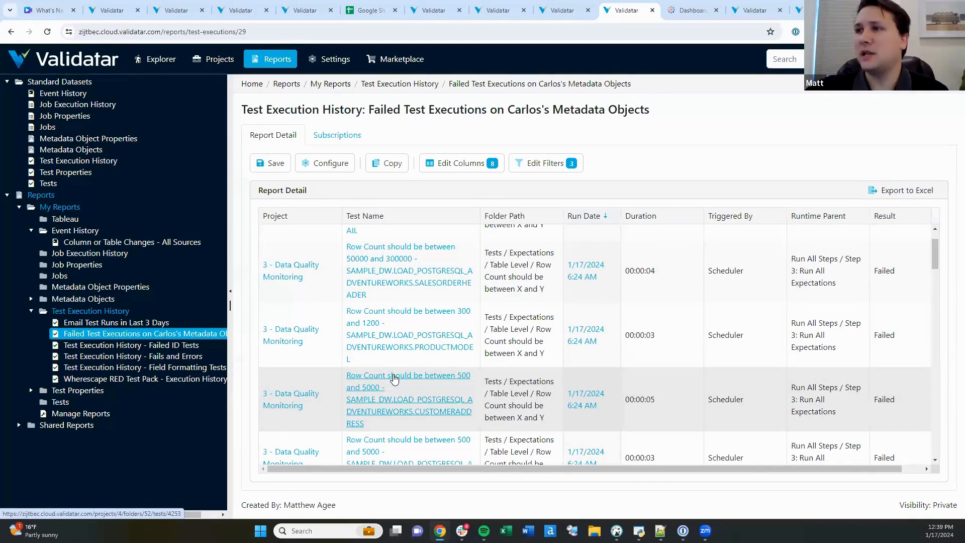
left_click(367, 387)
- Examine the CUSTOMERADDRESS row count test's profile result, metadata link, numeric range and result configuration
left_click(532, 314)
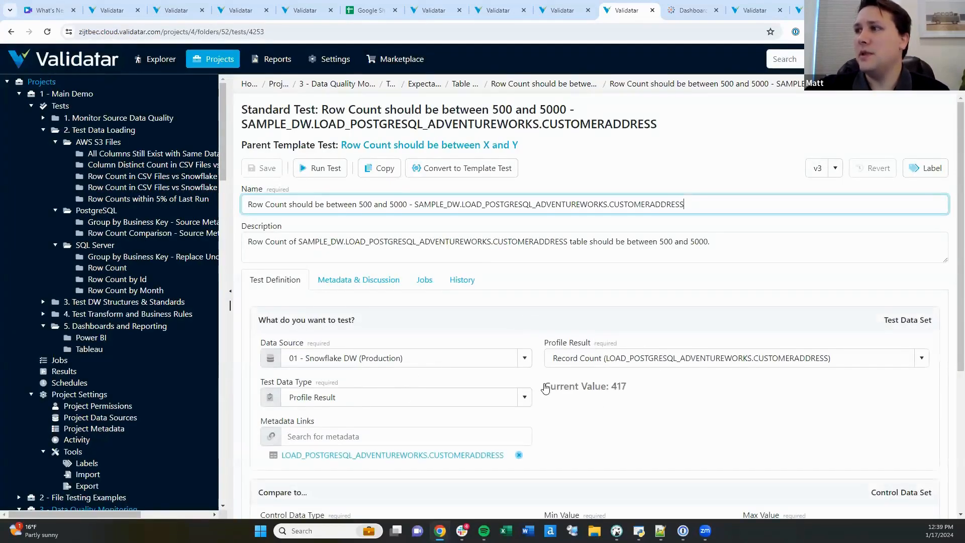
scroll(604, 432, "down", 4)
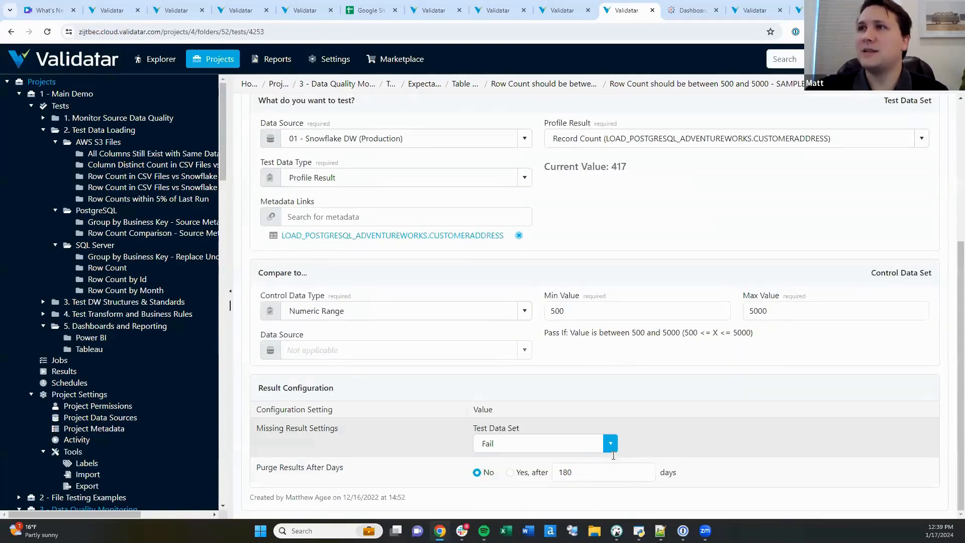
scroll(415, 308, "up", 3)
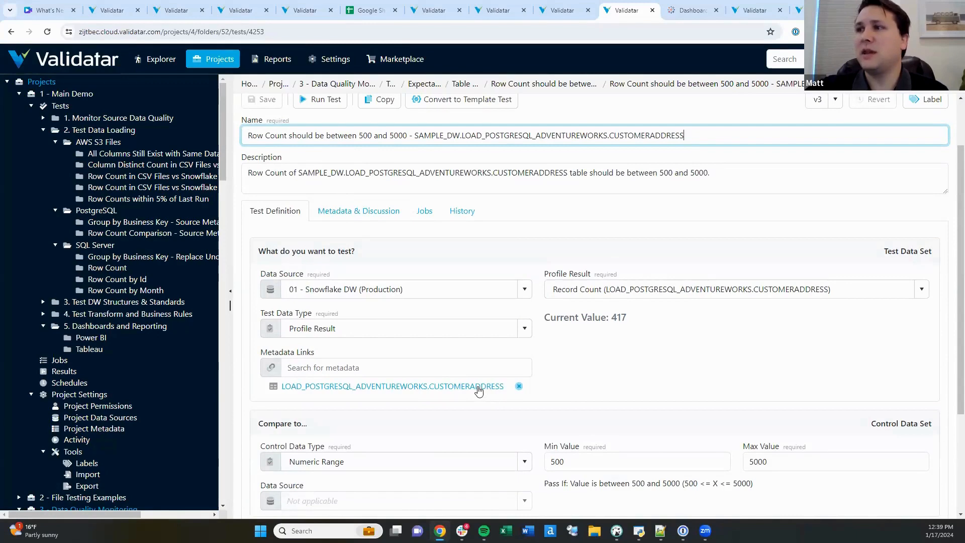
- Open the linked CUSTOMERADDRESS table and examine its metadata, including table expectations, row count limits and data stewards
left_click(407, 388)
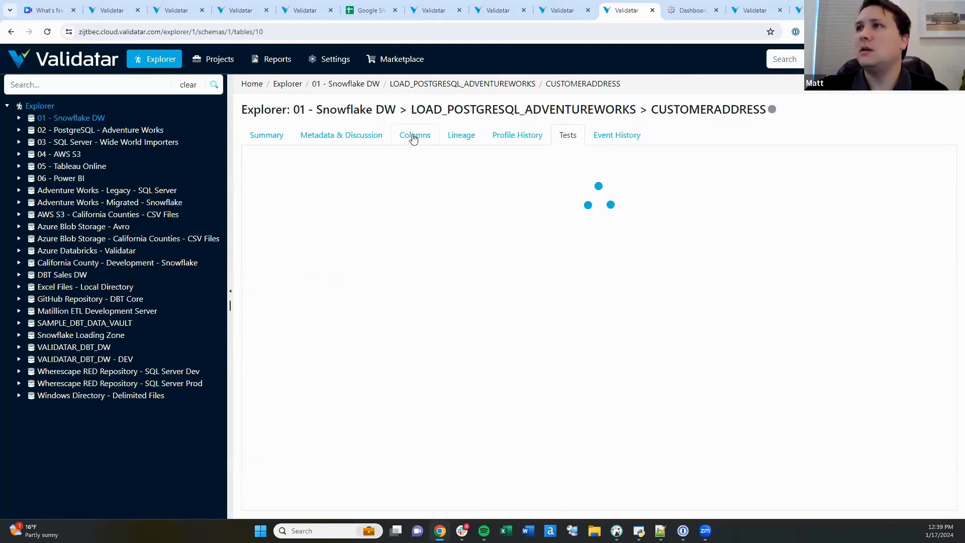
left_click(354, 144)
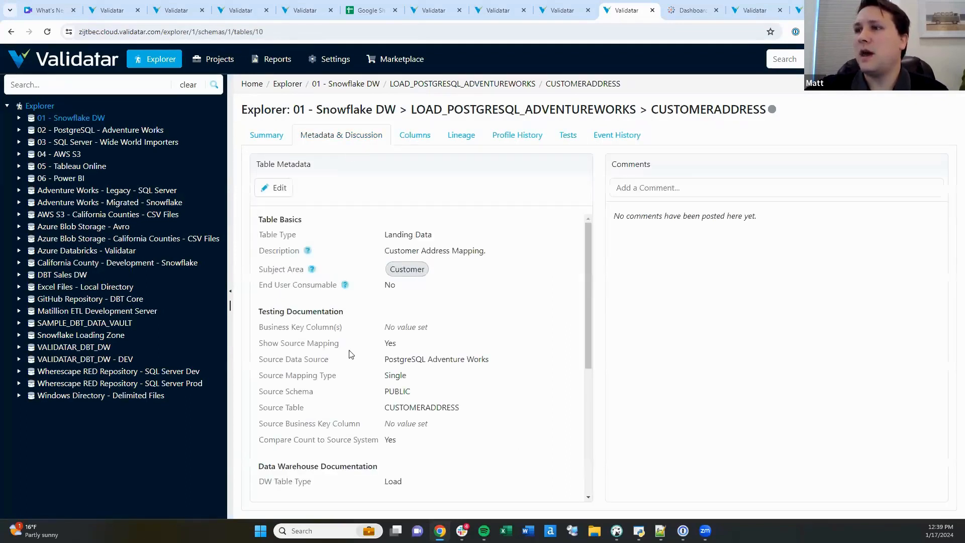
scroll(350, 351, "down", 2)
scroll(350, 351, "down", 4)
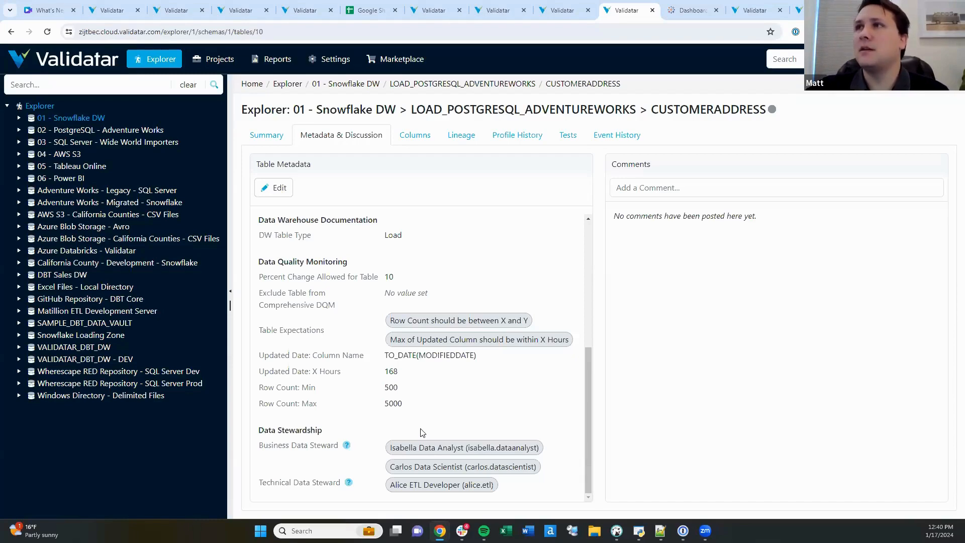
- Return to the failed test executions report and open its filters
left_click(277, 67)
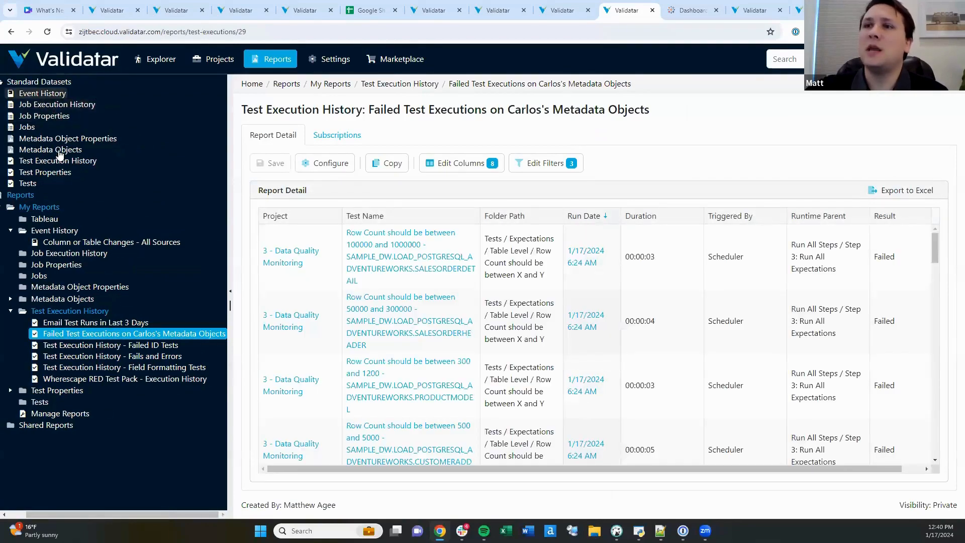
left_click_drag(93, 517, 48, 506)
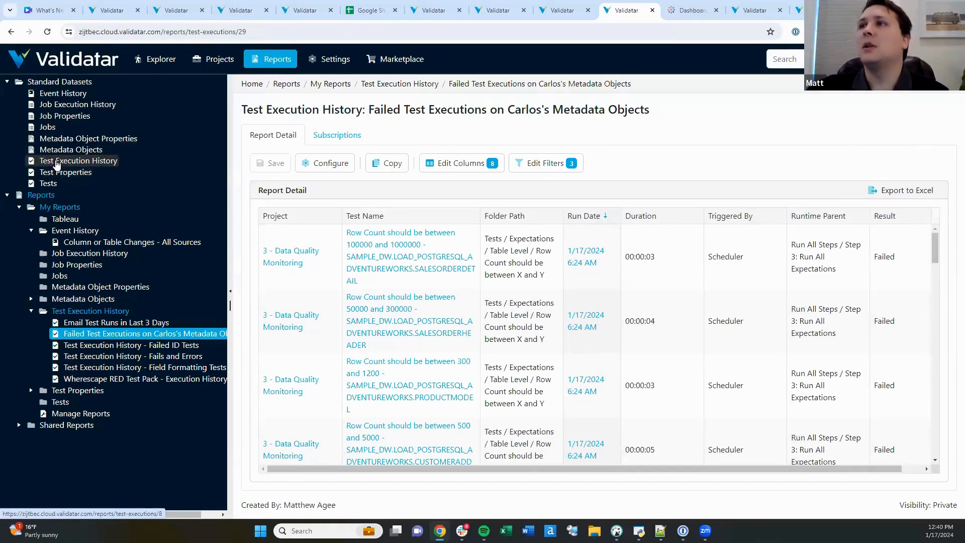
left_click(544, 163)
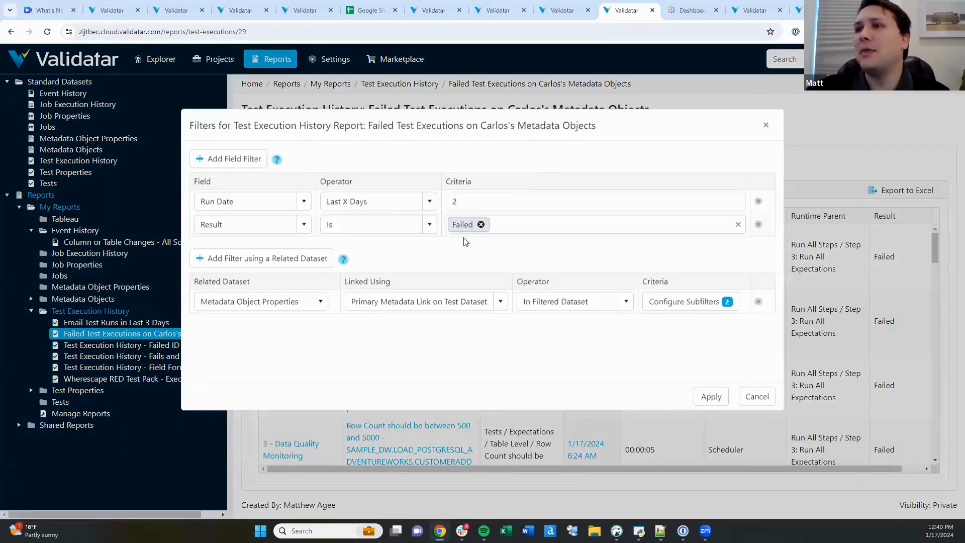
- Add a related dataset filter on Jobs to the report's filters
left_click(261, 281)
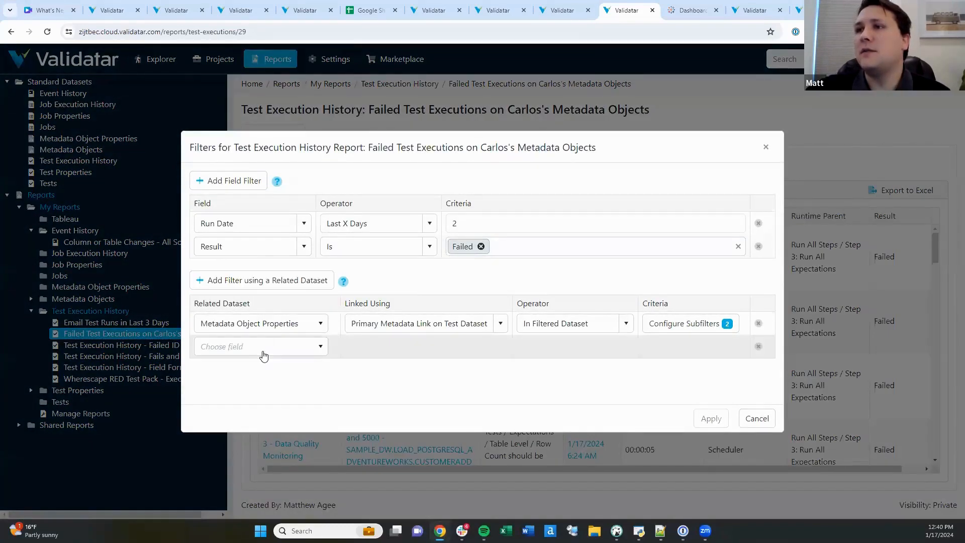
left_click(264, 355)
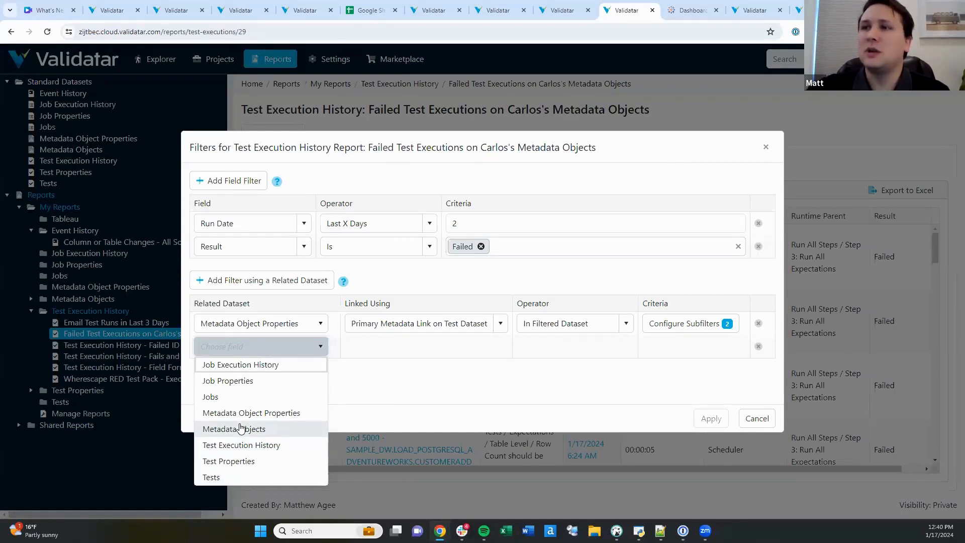
left_click(215, 399)
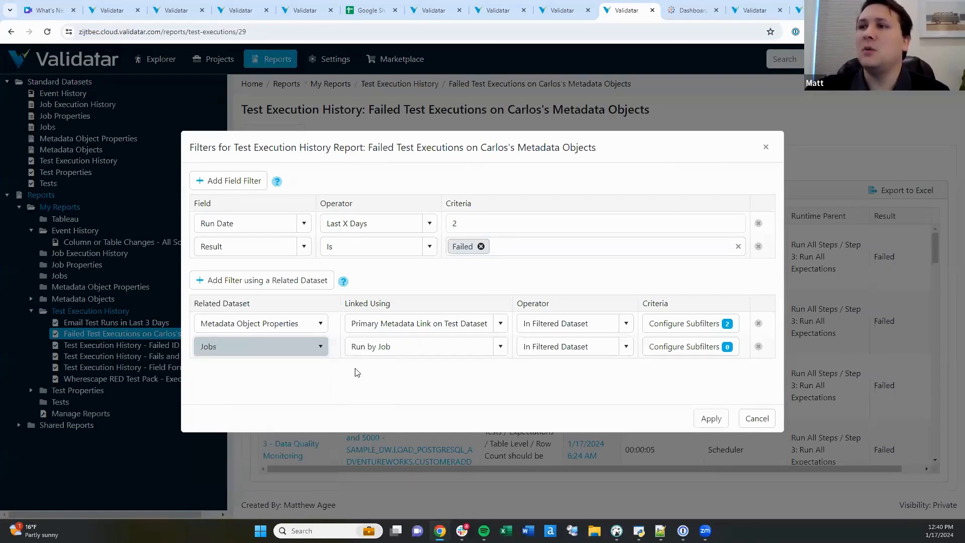
- Try Test Execution History linked using Matching Version of Test as the added related dataset, remove that filter and cancel the filter changes
left_click(290, 350)
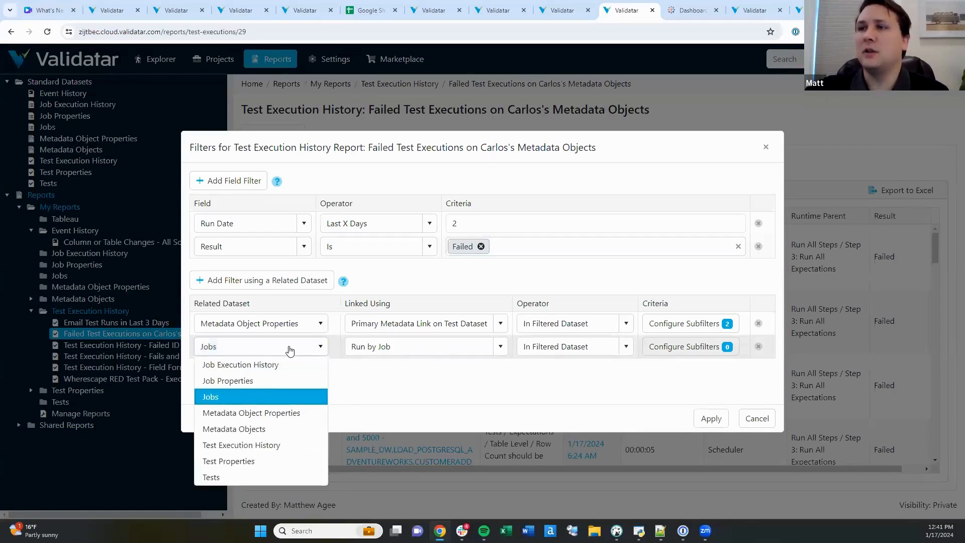
left_click(265, 445)
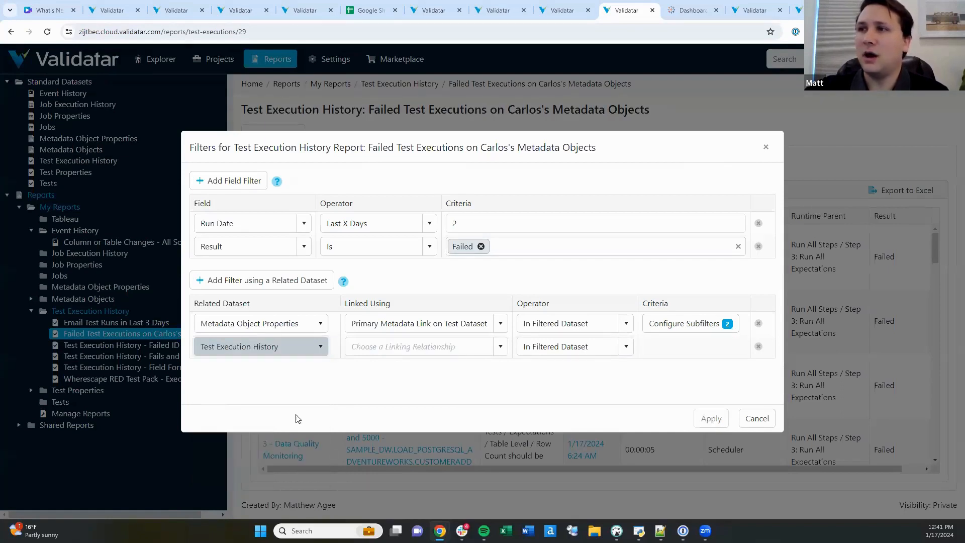
left_click(411, 352)
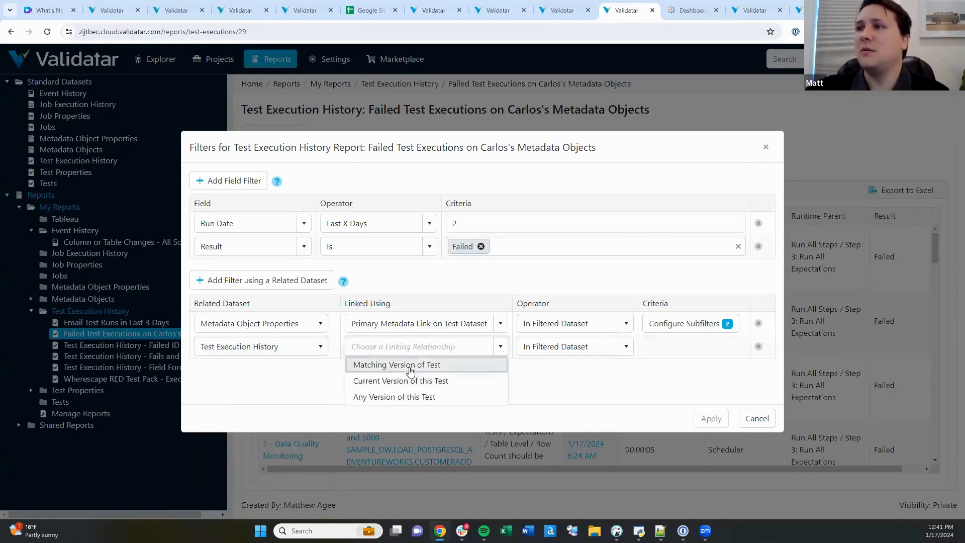
left_click(410, 366)
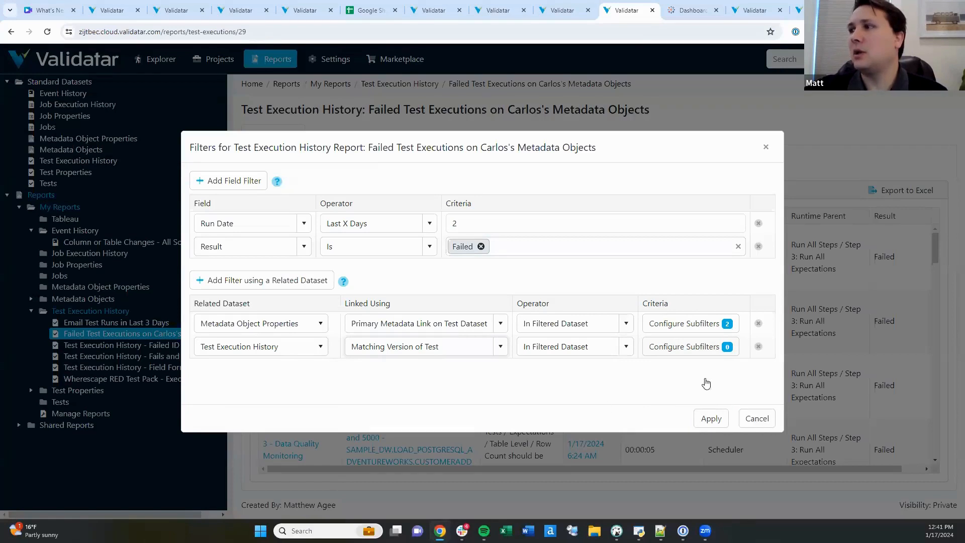
left_click(758, 348)
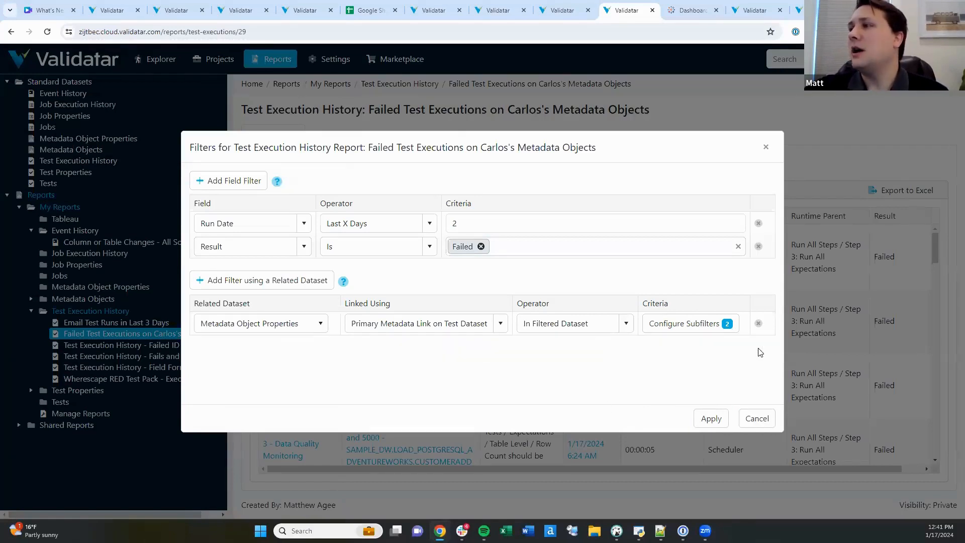
left_click(757, 420)
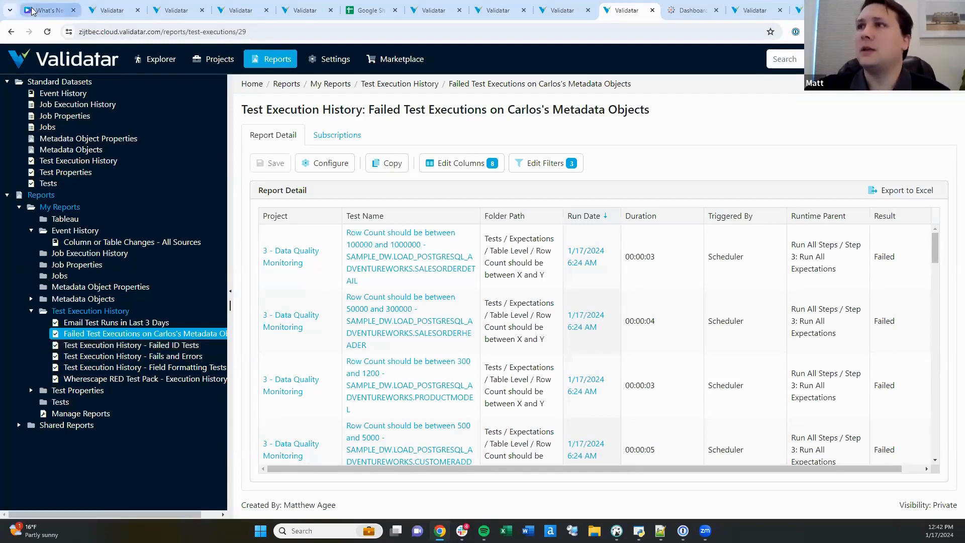
- Switch to the "What's New with Validatar 2023.3" presentation in Canva
left_click(48, 10)
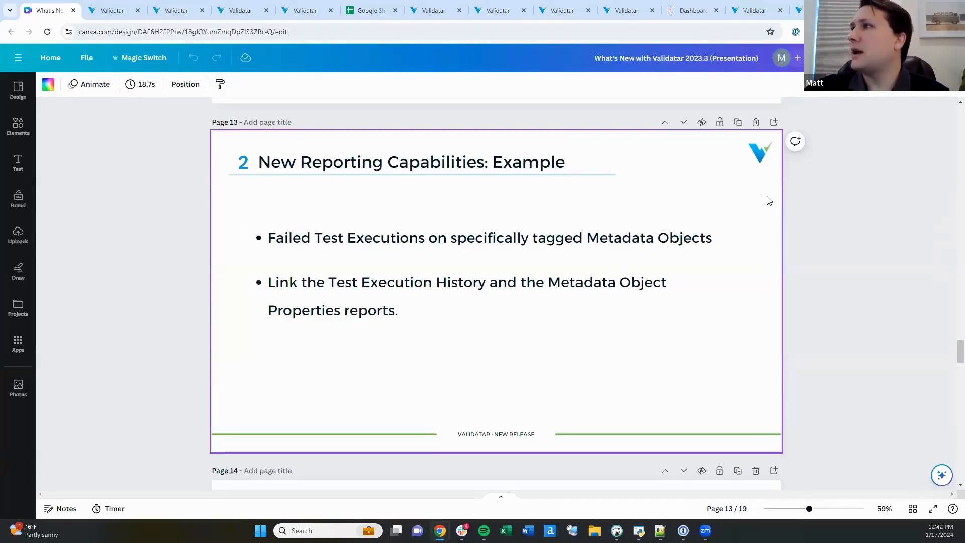
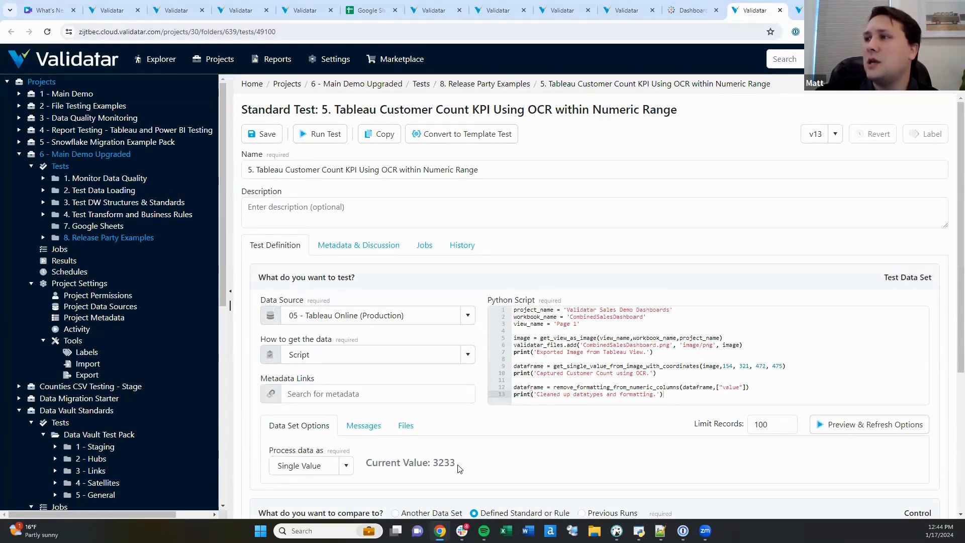
- Examine the Tableau customer count OCR test's script messages and the validatar_files.add line with its image and file type arguments
left_click(367, 429)
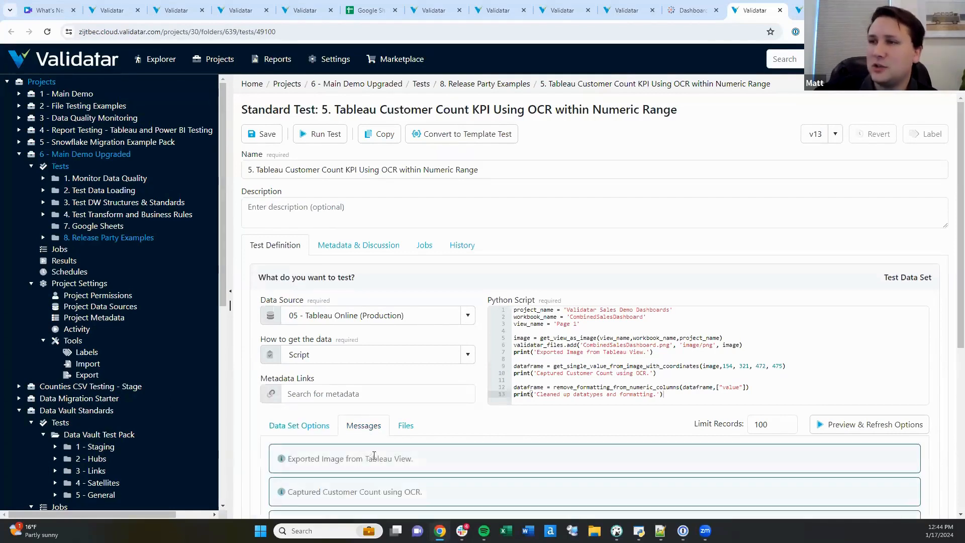
scroll(373, 457, "down", 1)
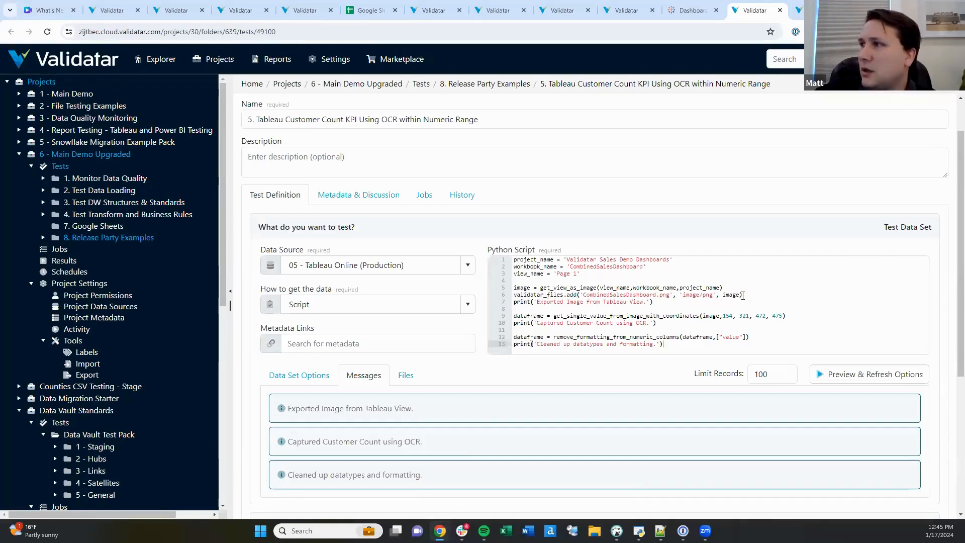
left_click_drag(741, 295, 513, 295)
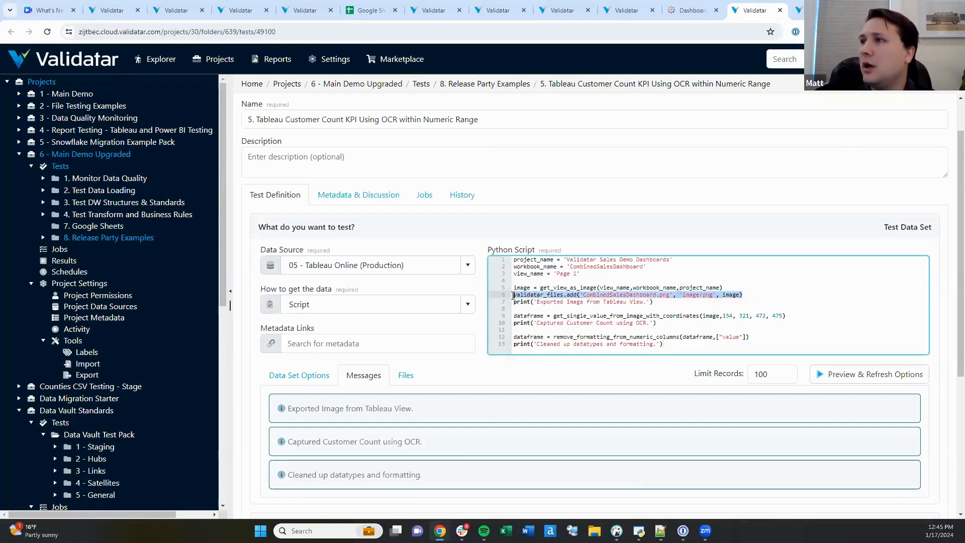
left_click(513, 301)
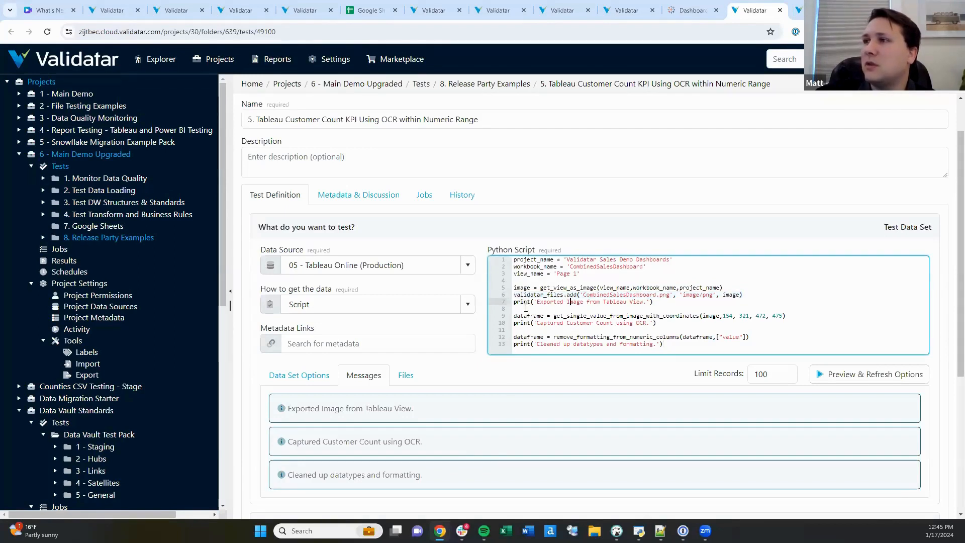
left_click(512, 295)
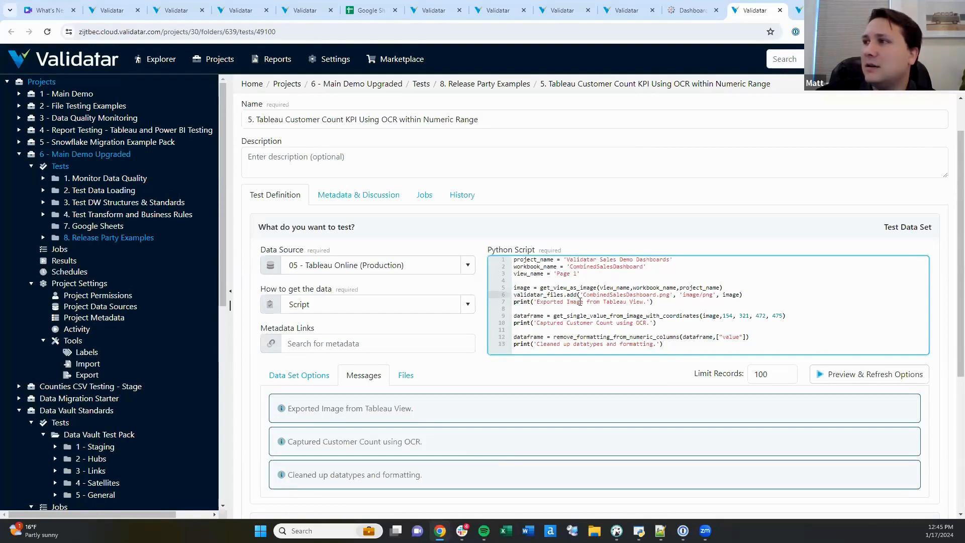
double_click(735, 295)
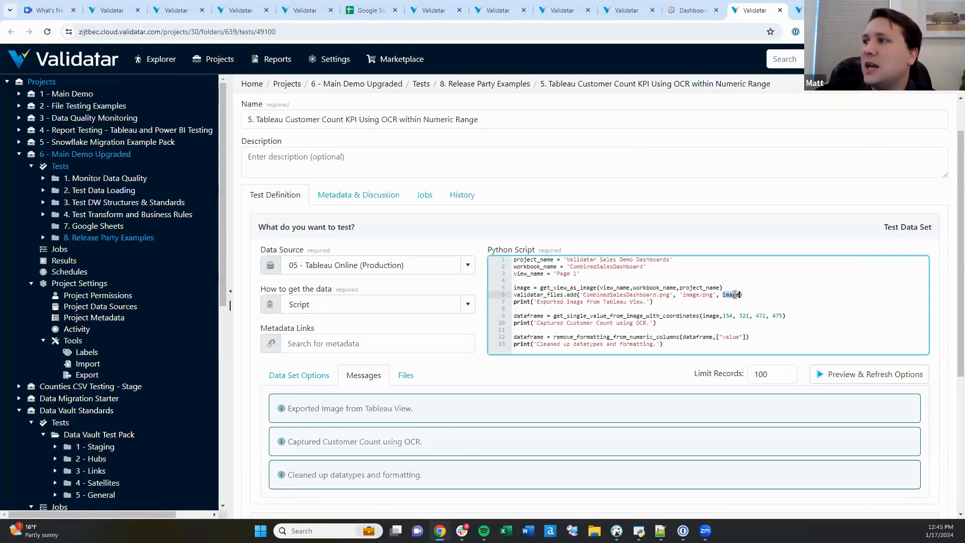
left_click_drag(713, 295, 680, 296)
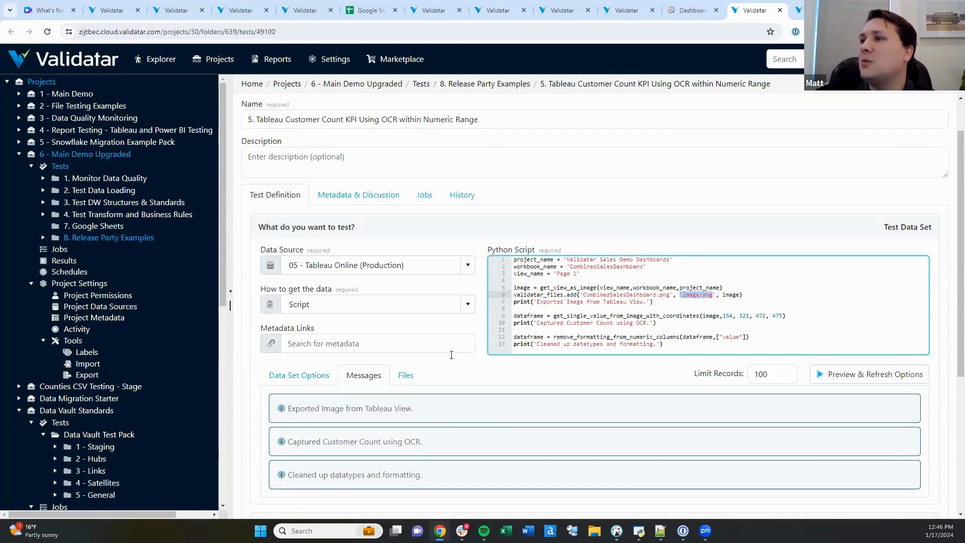
- Preview CombinedSalesDashboard.png, frame the Count of Customers value from about (188, 342) to (455, 462), copy the coordinates and close the preview
left_click(412, 378)
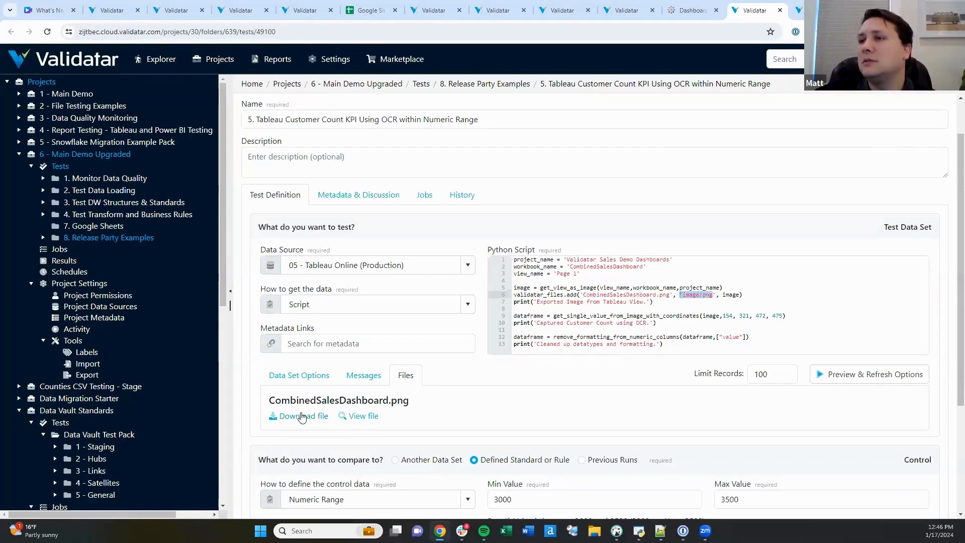
left_click(371, 417)
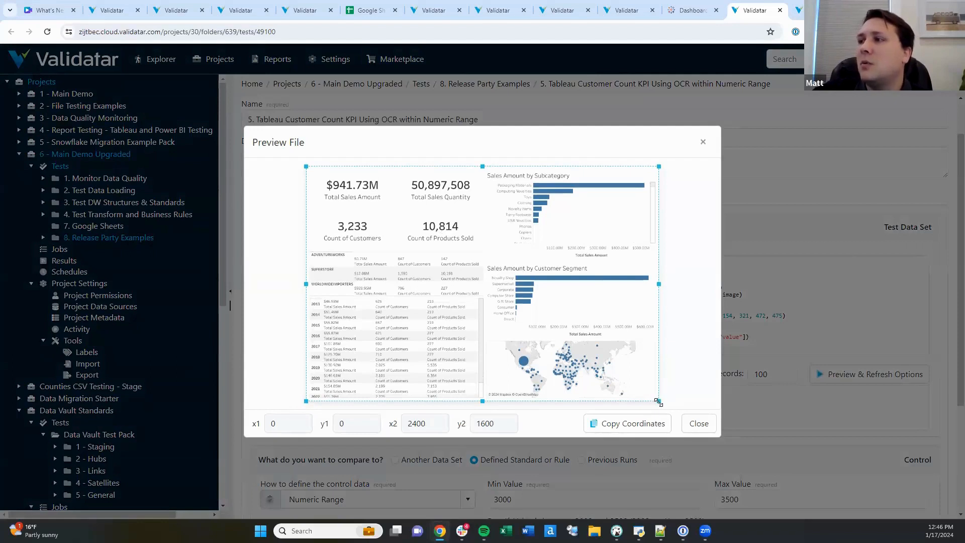
left_click_drag(660, 400, 374, 234)
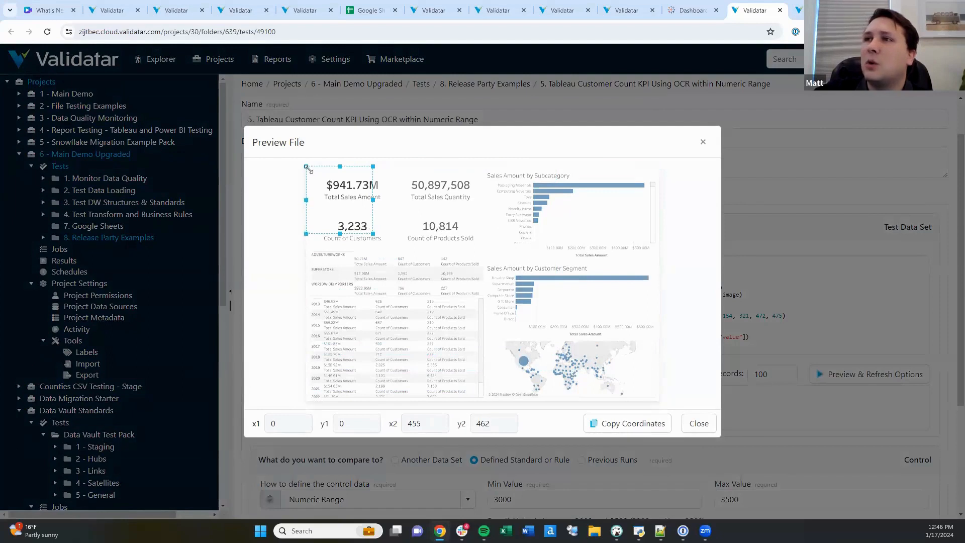
left_click_drag(307, 166, 336, 219)
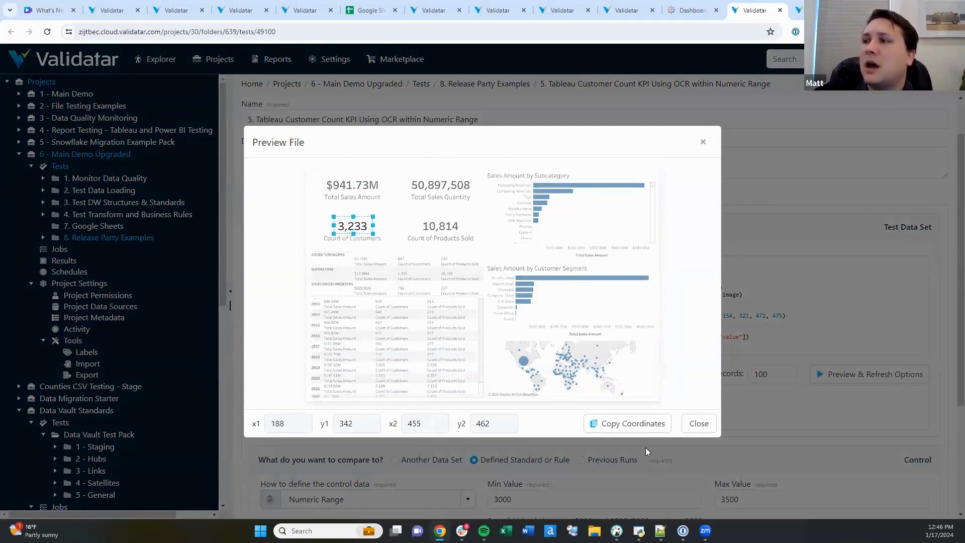
left_click(640, 431)
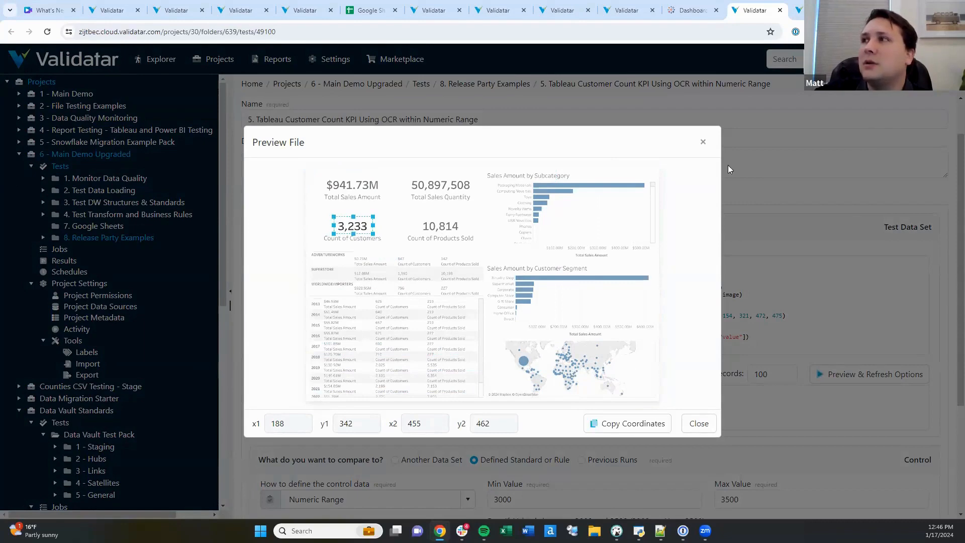
left_click(703, 142)
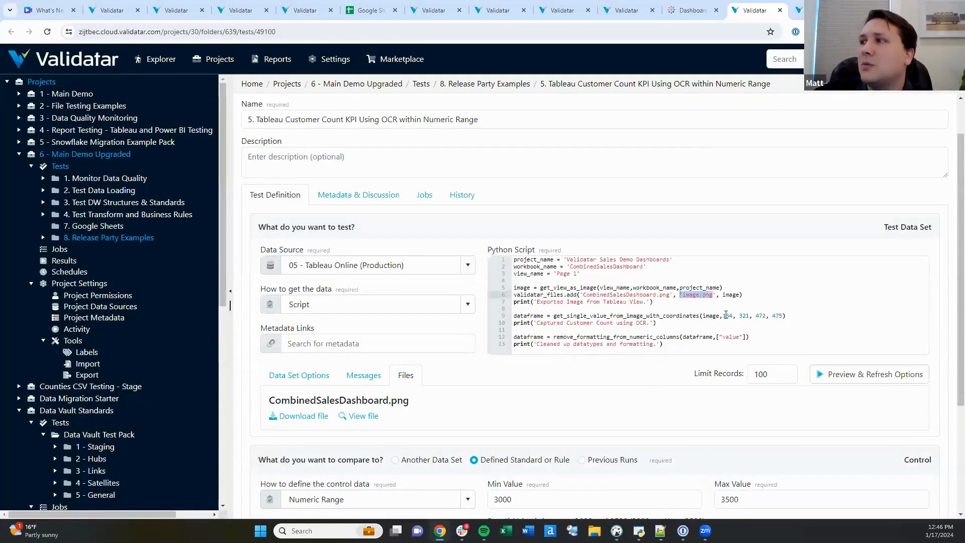
- Examine the script's get_single_value_from_image_with_coordinates call with its coordinates and the data set's current value
left_click_drag(723, 316, 783, 317)
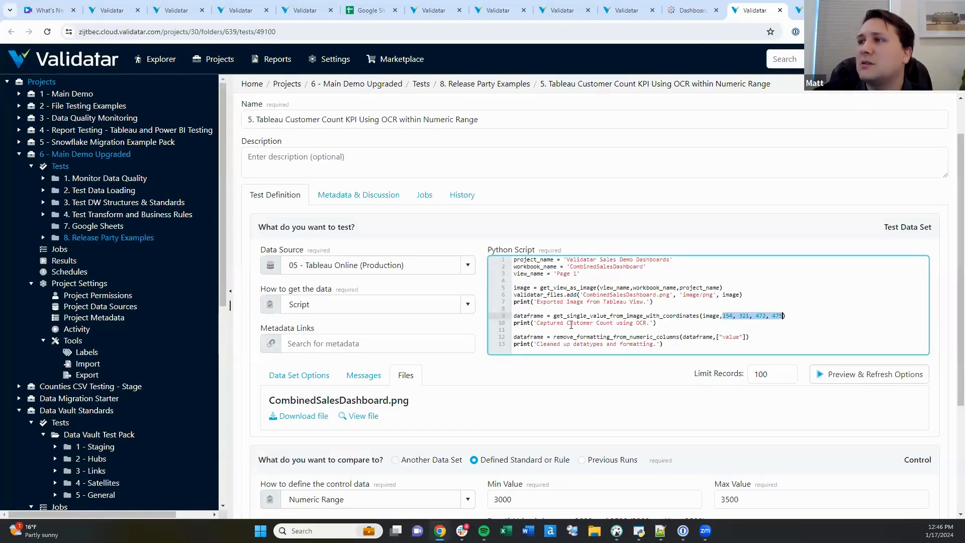
left_click(555, 315)
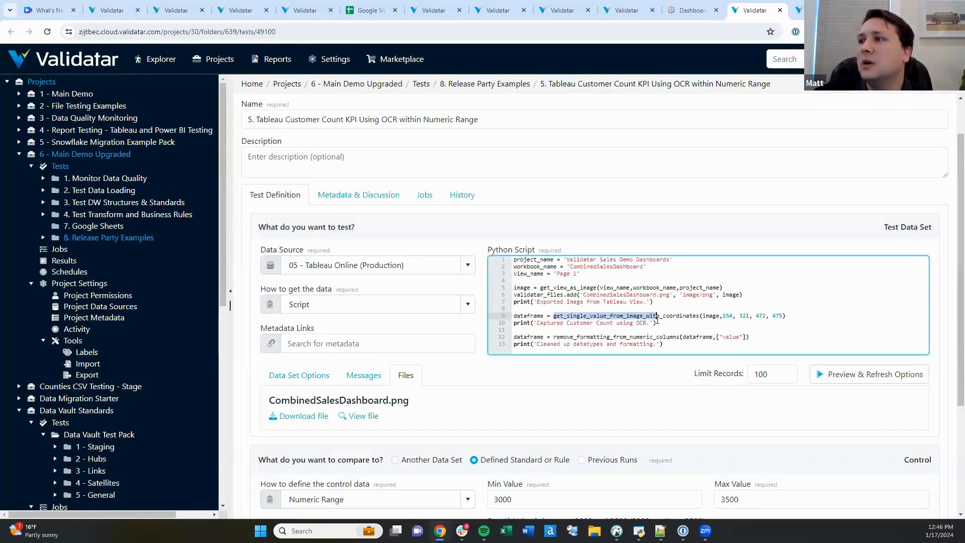
left_click_drag(554, 315, 700, 316)
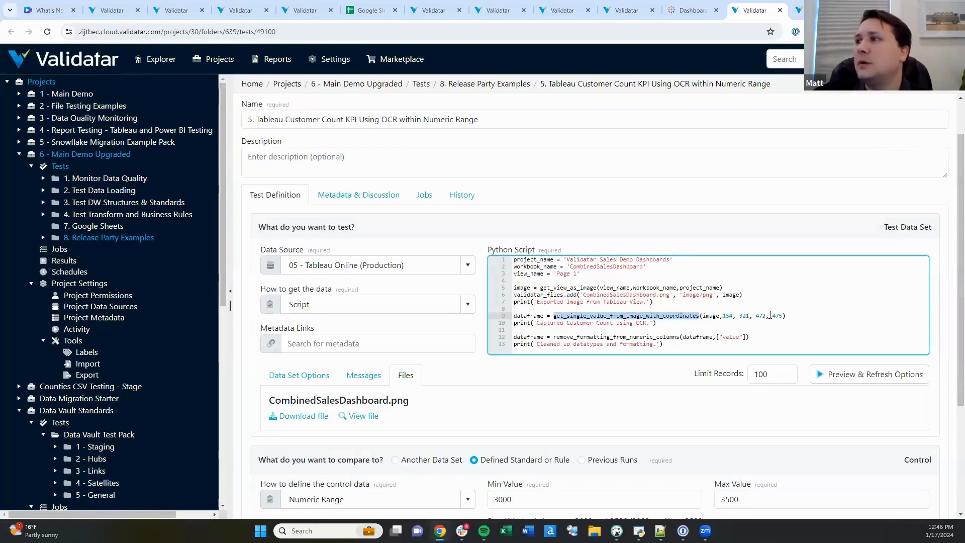
left_click_drag(786, 316, 787, 309)
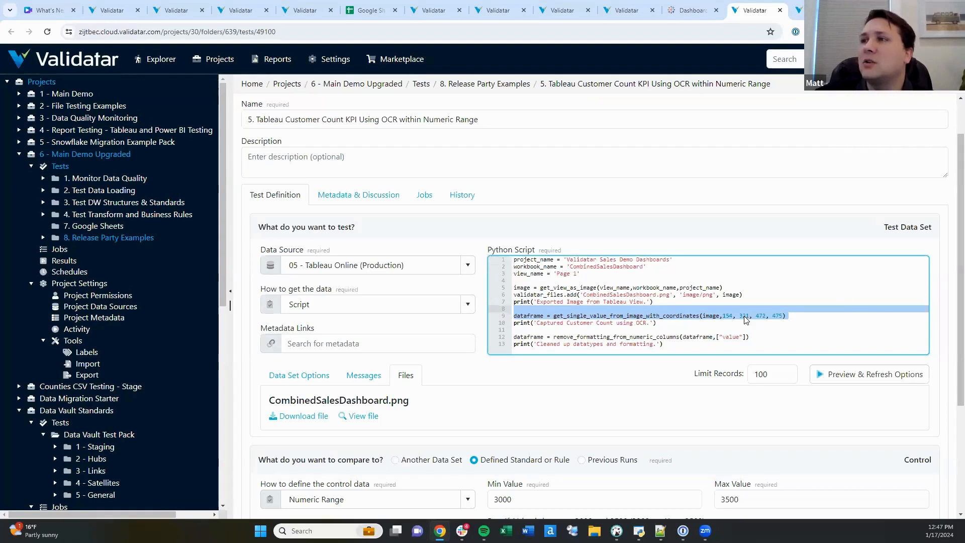
left_click(313, 375)
double_click(441, 415)
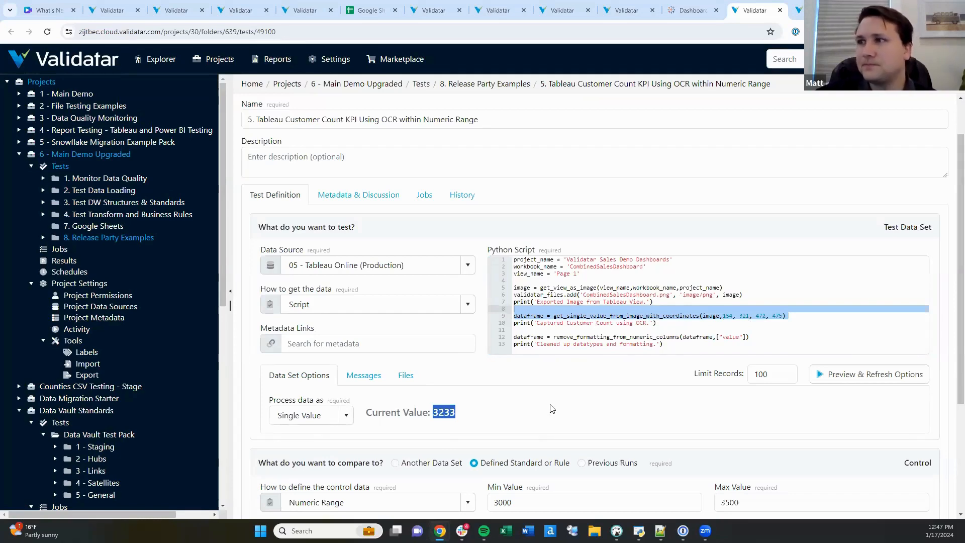
- Examine the test's comparison settings, including the numeric range's minimum and maximum values and the result configuration
scroll(552, 409, "down", 3)
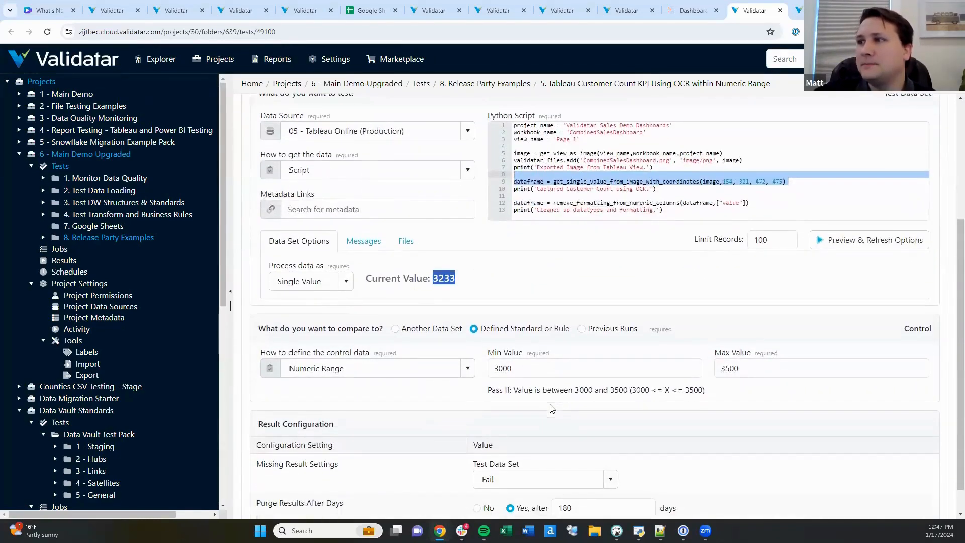
scroll(552, 408, "down", 1)
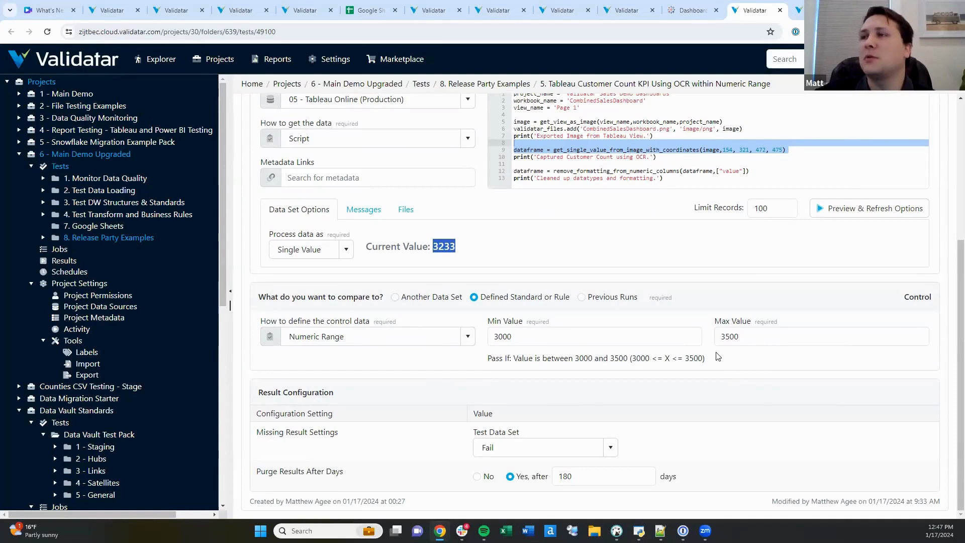
scroll(718, 356, "up", 5)
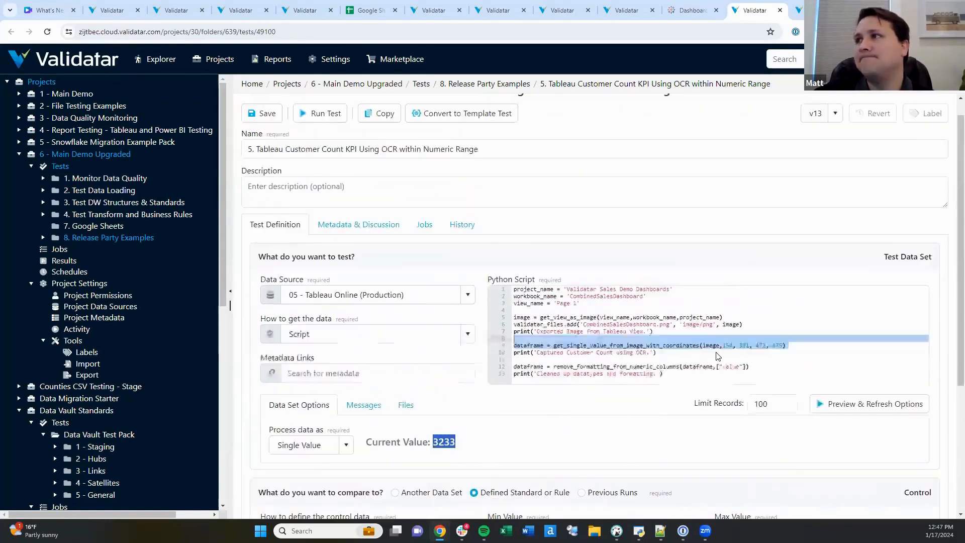
- Review the data set's script messages and output files, highlighting the validatar_files.add line that supplies CombinedSalesDashboard.png
left_click(683, 324)
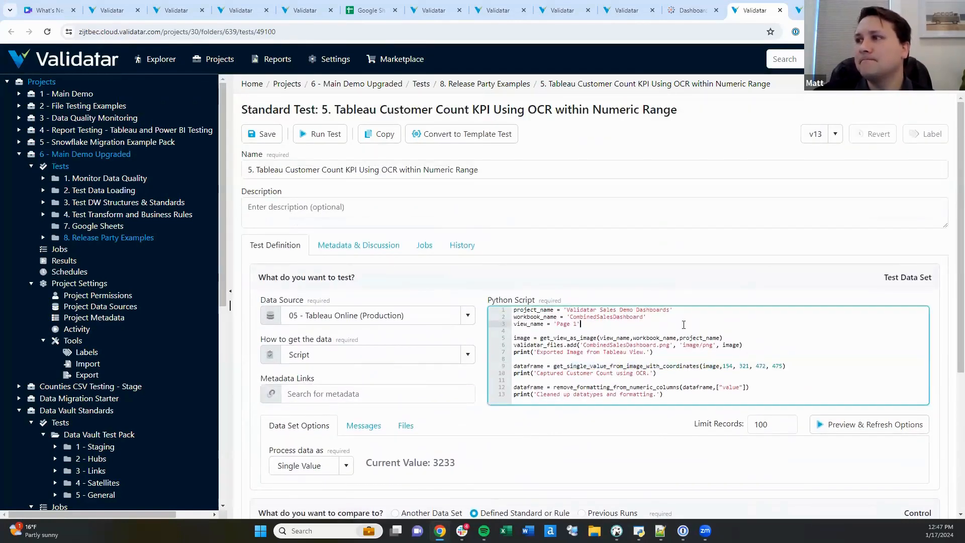
left_click(366, 425)
left_click(416, 431)
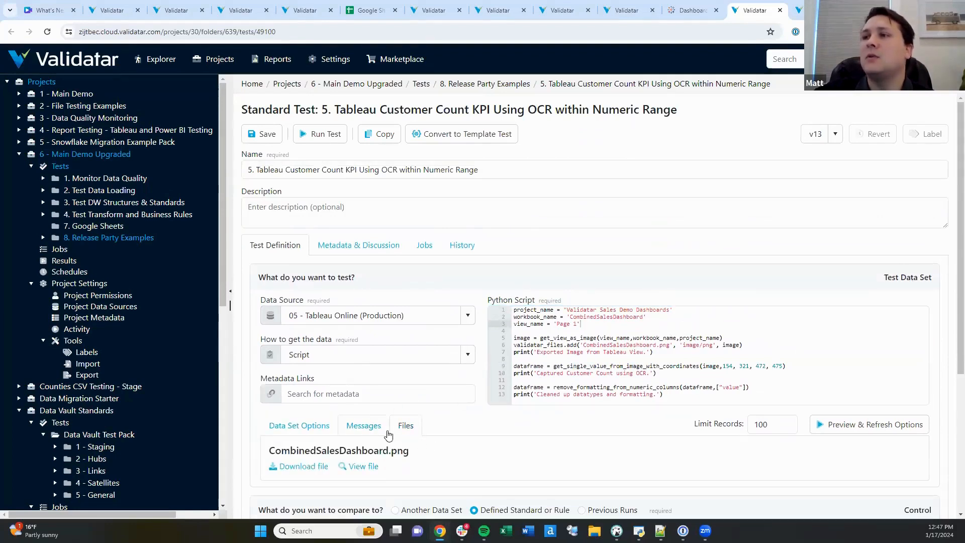
left_click_drag(759, 345, 752, 336)
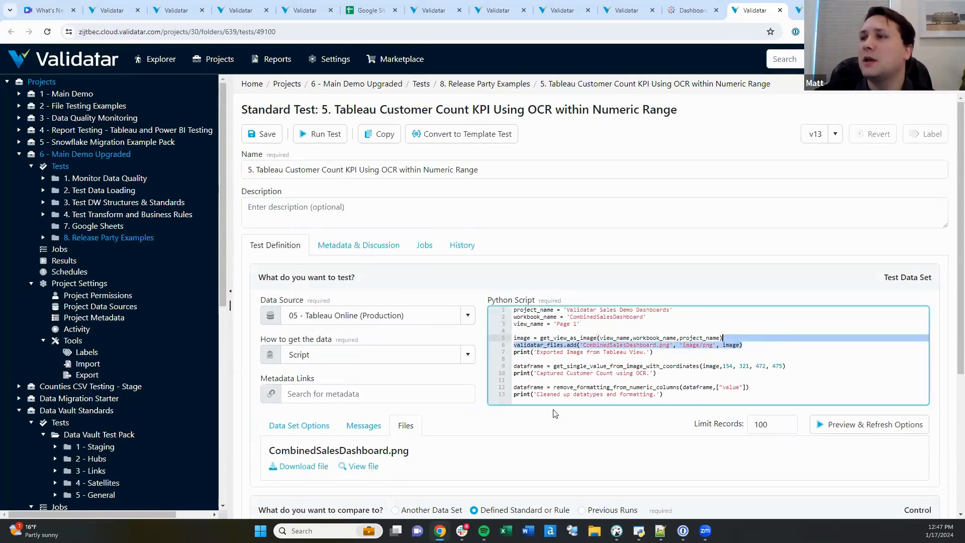
scroll(754, 407, "down", 1)
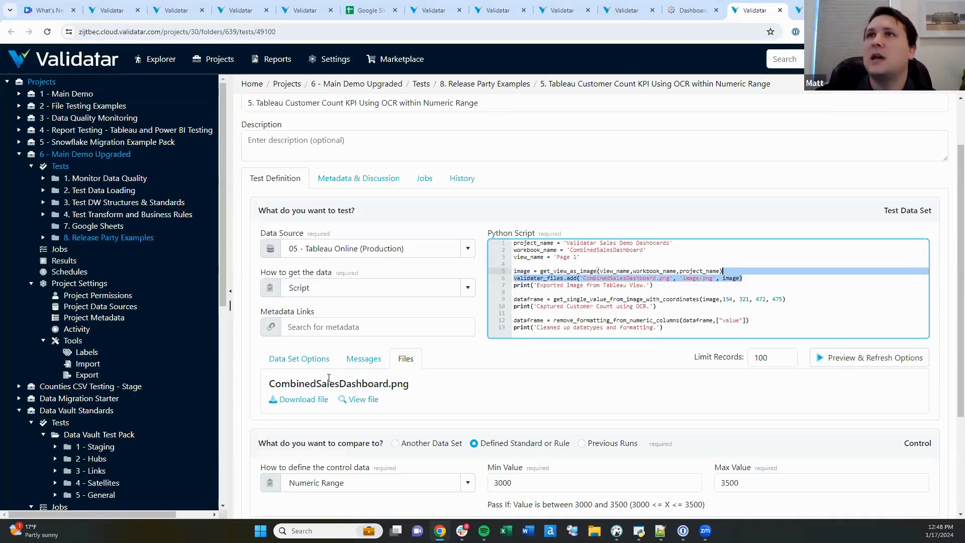
- Switch to the "What's New with Validatar 2023.3" presentation in Canva and show page 15, "Improved Python UX: Example", in full screen
left_click(50, 10)
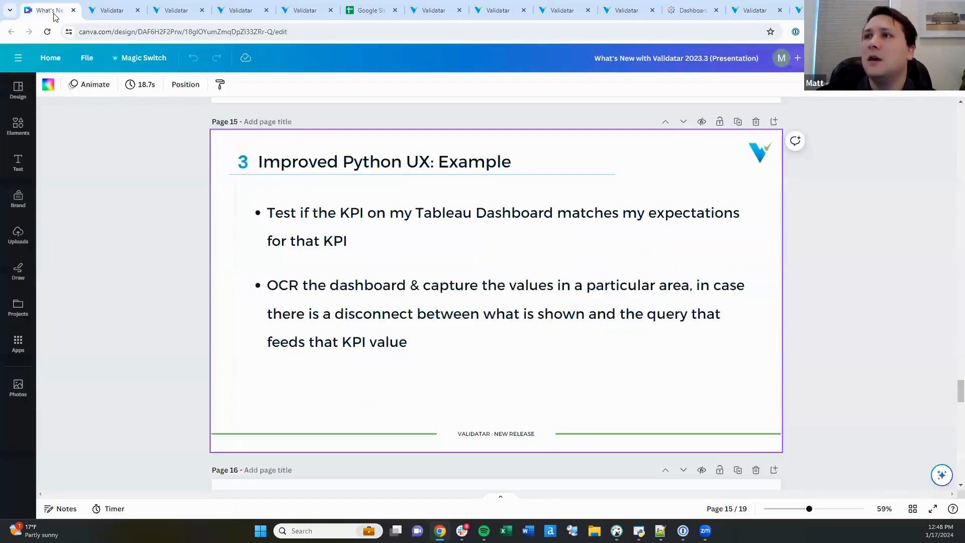
left_click(932, 509)
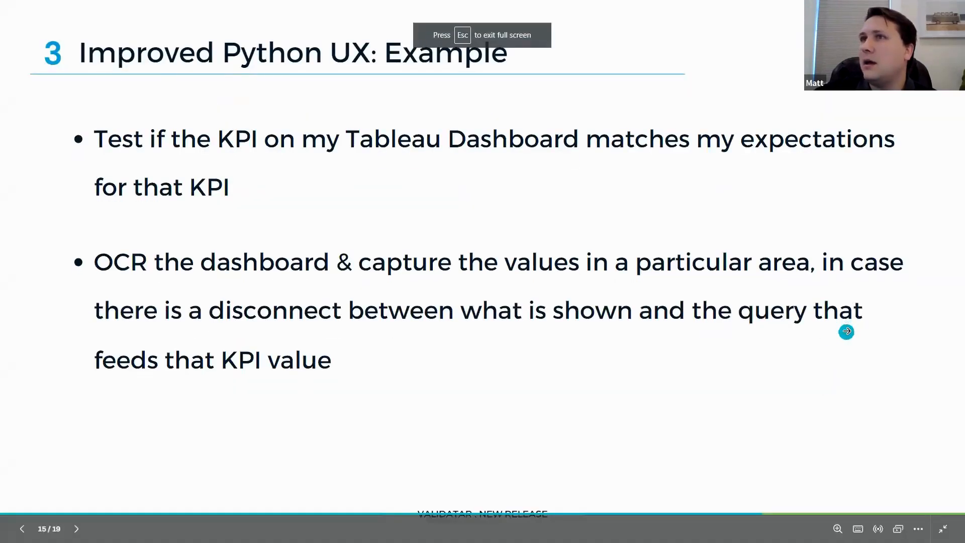